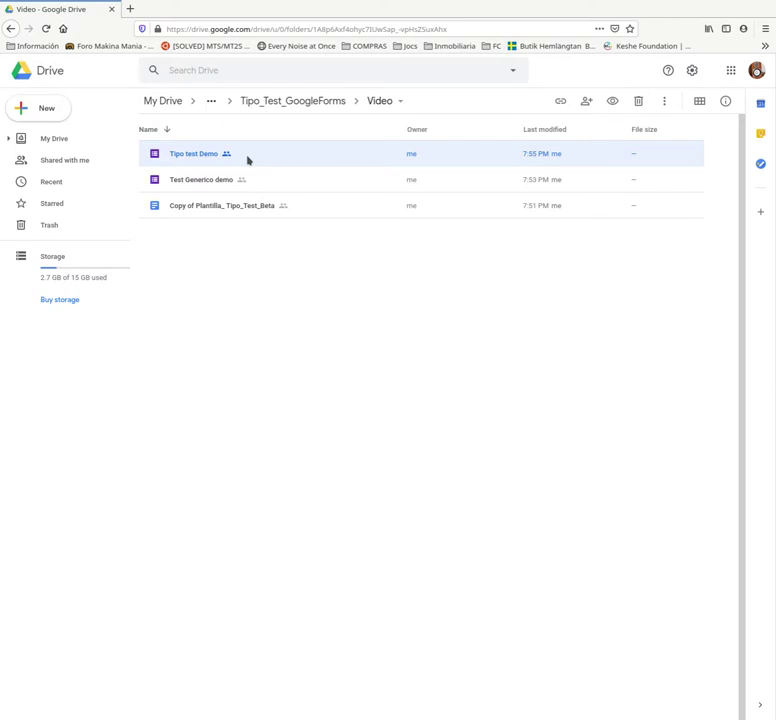
Step: Open the Tipo test Demo form and look through its existing questions from beginning to end
{"action": "double_click", "coordinate": [248, 158]}
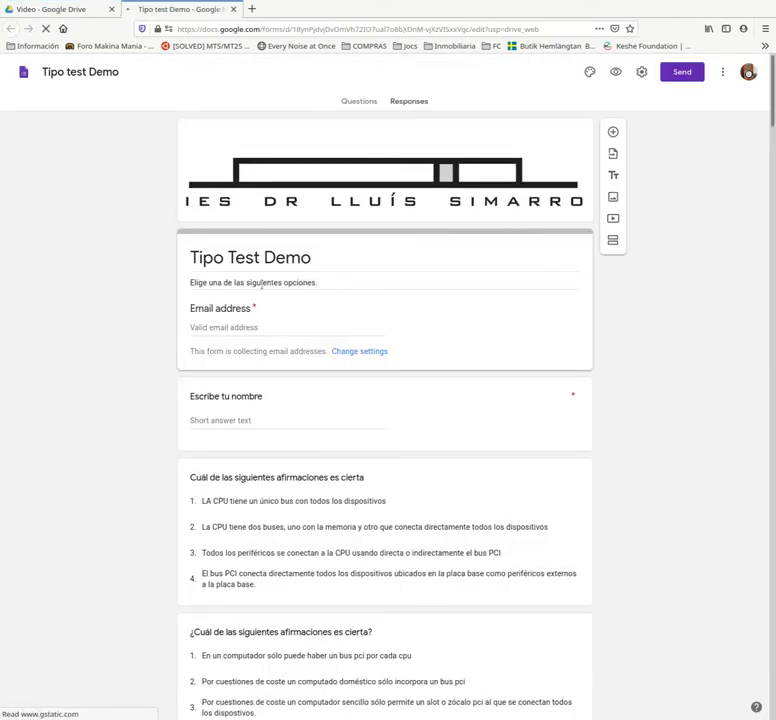
{"action": "scroll", "coordinate": [260, 283], "scroll_direction": "down", "scroll_amount": 5}
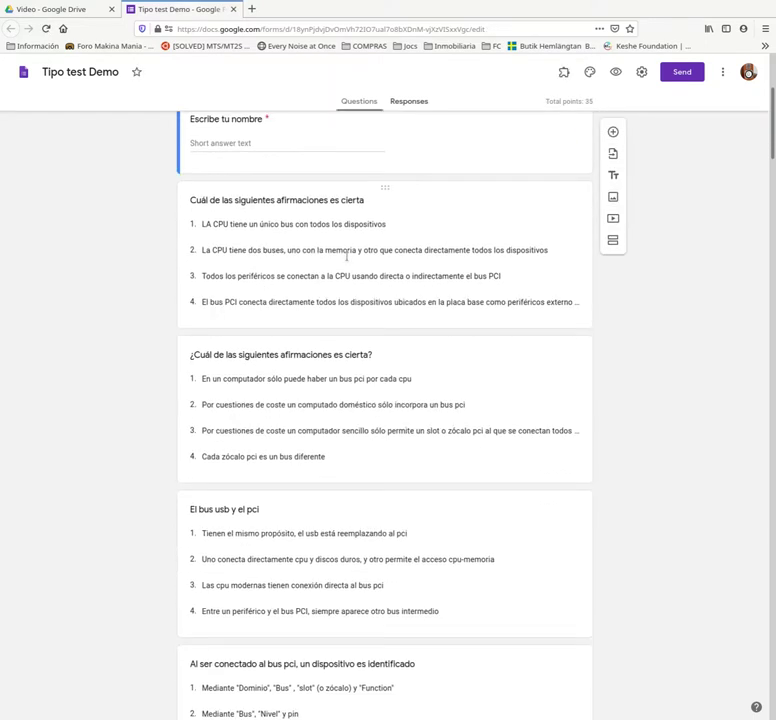
{"action": "scroll", "coordinate": [347, 257], "scroll_direction": "down", "scroll_amount": 5}
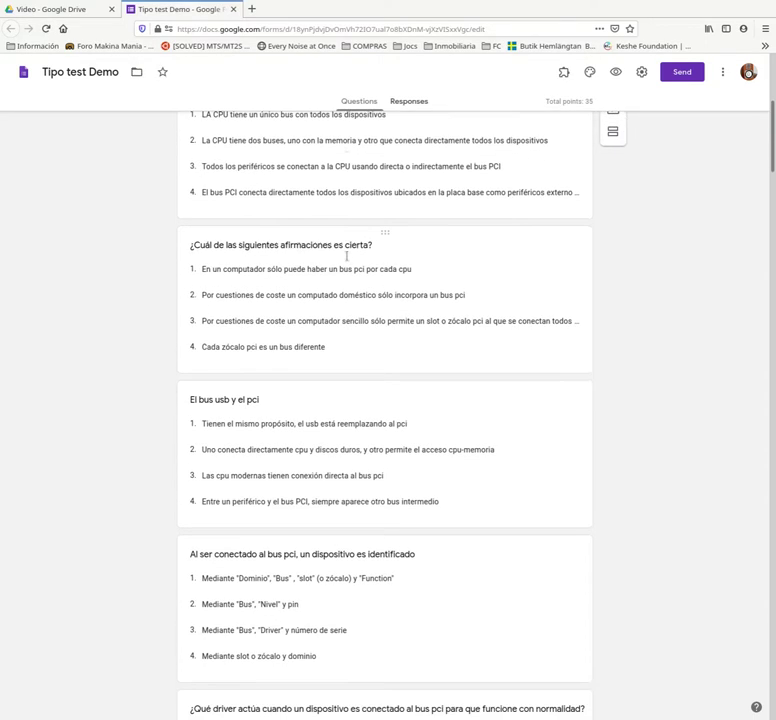
{"action": "scroll", "coordinate": [339, 264], "scroll_direction": "down", "scroll_amount": 10}
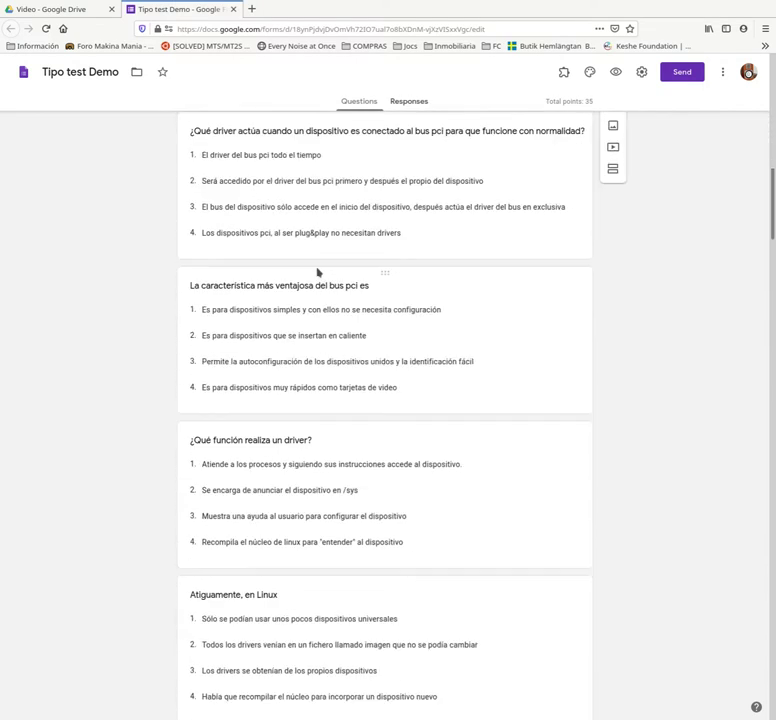
{"action": "scroll", "coordinate": [691, 317], "scroll_direction": "down", "scroll_amount": 4}
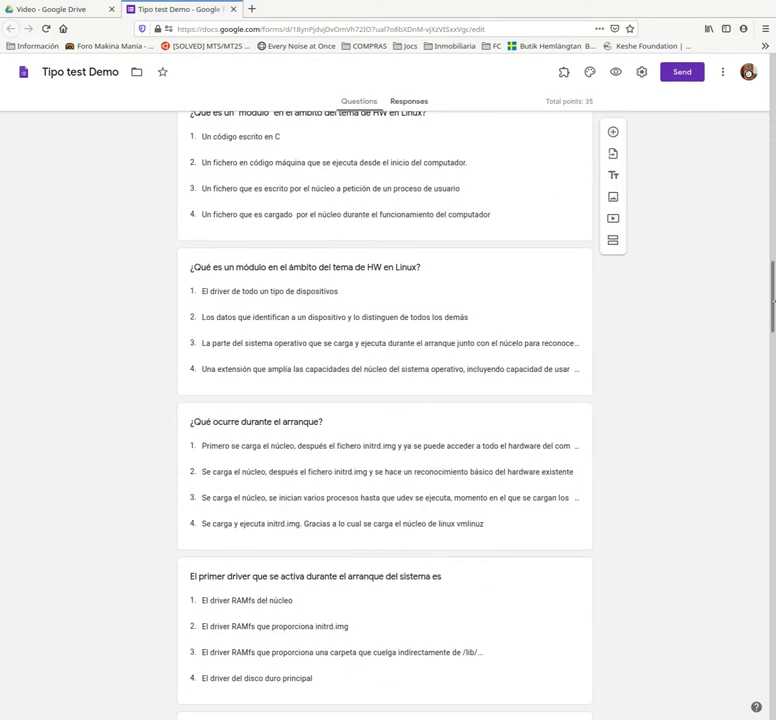
{"action": "left_click_drag", "start_coordinate": [772, 277], "coordinate": [772, 700]}
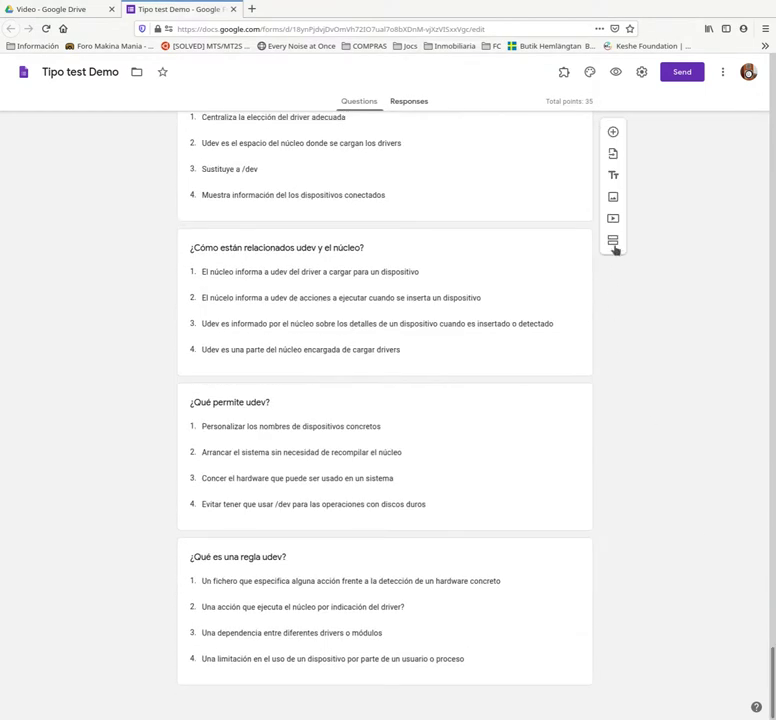
{"action": "scroll", "coordinate": [485, 370], "scroll_direction": "up", "scroll_amount": 2}
{"action": "scroll", "coordinate": [481, 412], "scroll_direction": "down", "scroll_amount": 2}
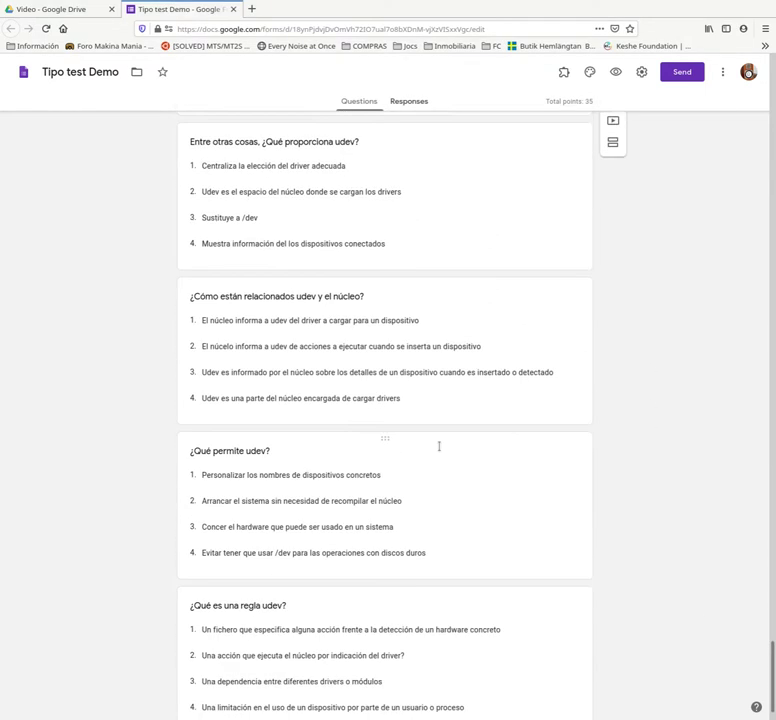
{"action": "left_click_drag", "start_coordinate": [772, 665], "coordinate": [772, 160]}
{"action": "scroll", "coordinate": [548, 412], "scroll_direction": "down", "scroll_amount": 10}
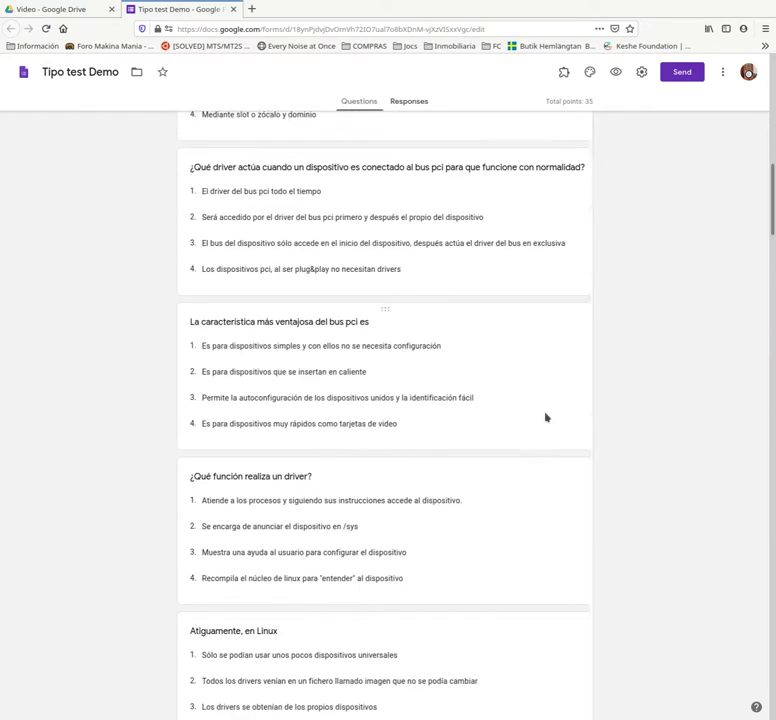
{"action": "scroll", "coordinate": [551, 426], "scroll_direction": "down", "scroll_amount": 15}
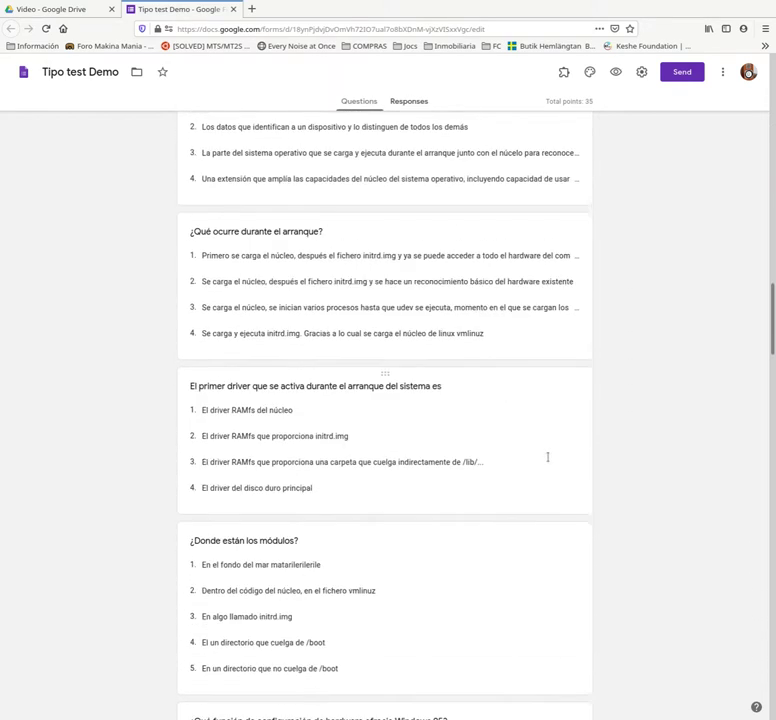
{"action": "scroll", "coordinate": [519, 527], "scroll_direction": "down", "scroll_amount": 18}
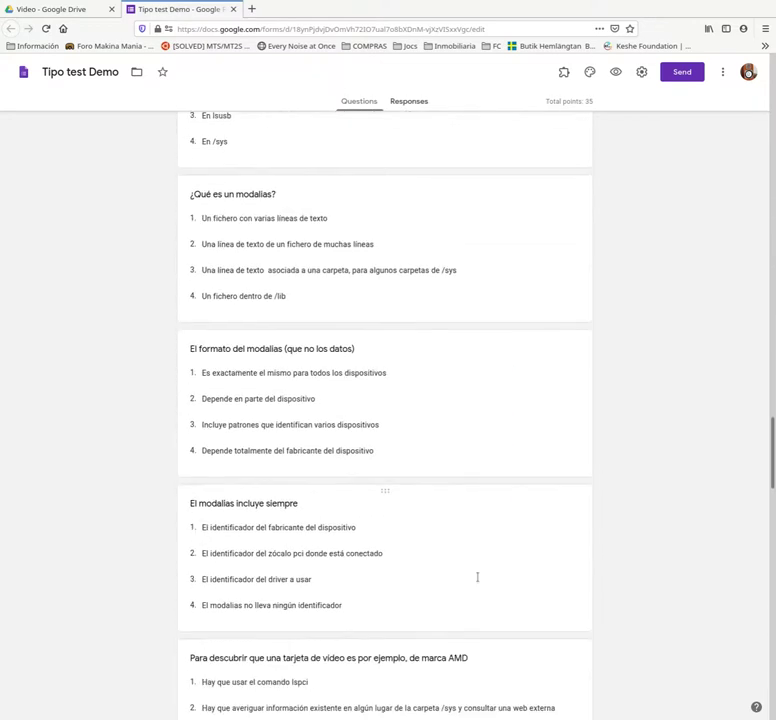
Step: Change the question "El fichero modules.alias" from a dropdown to the Multiple choice type
{"action": "left_click", "coordinate": [474, 556]}
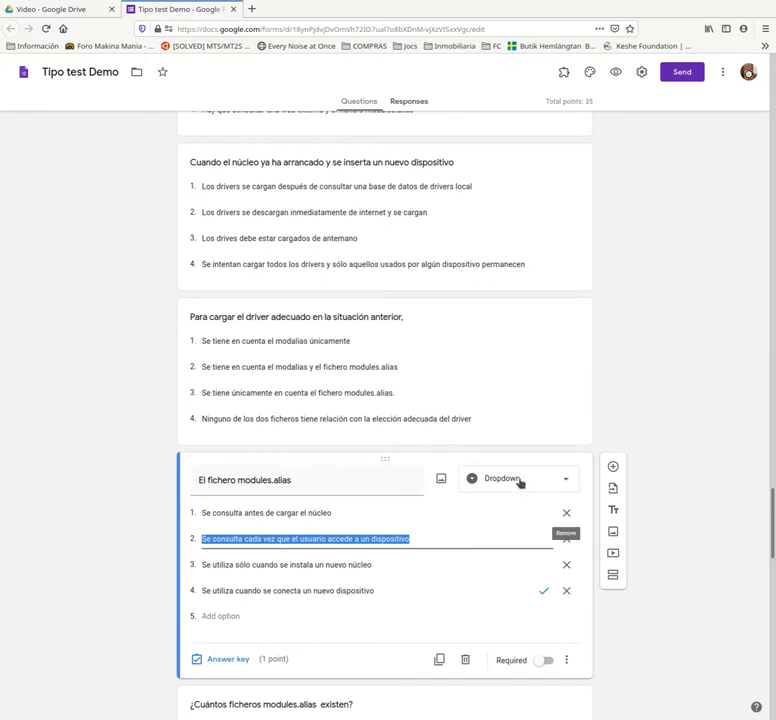
{"action": "left_click", "coordinate": [520, 482]}
{"action": "left_click", "coordinate": [526, 442]}
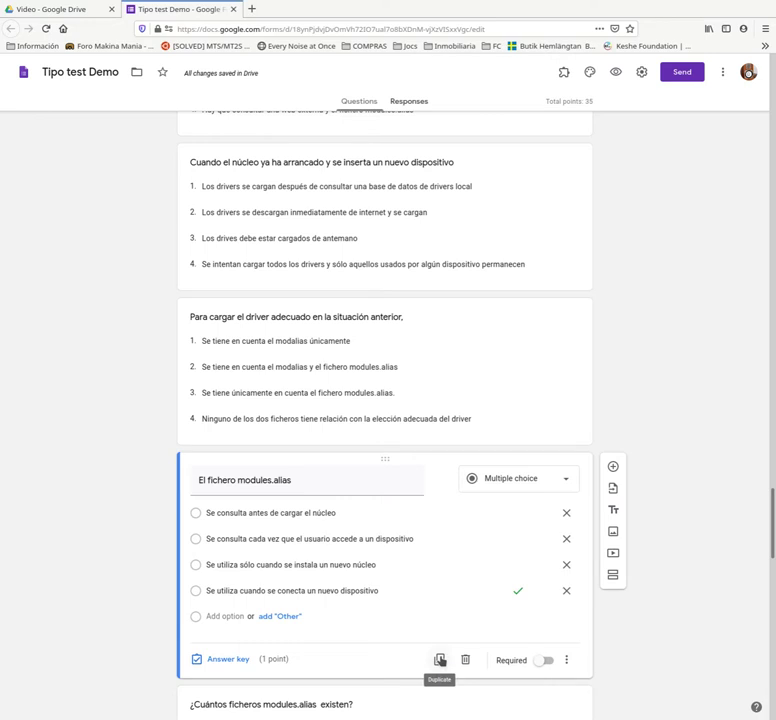
Step: Add a new multiple-choice question titled "cuestion" after the final question, "¿Qué es una regla udev?"
{"action": "scroll", "coordinate": [684, 566], "scroll_direction": "down", "scroll_amount": 5}
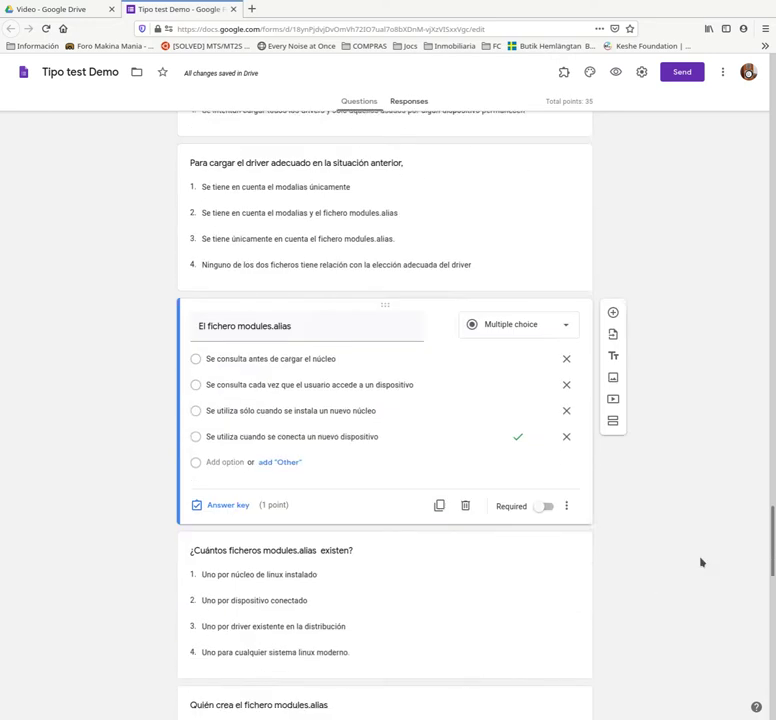
{"action": "left_click_drag", "start_coordinate": [769, 540], "coordinate": [770, 680]}
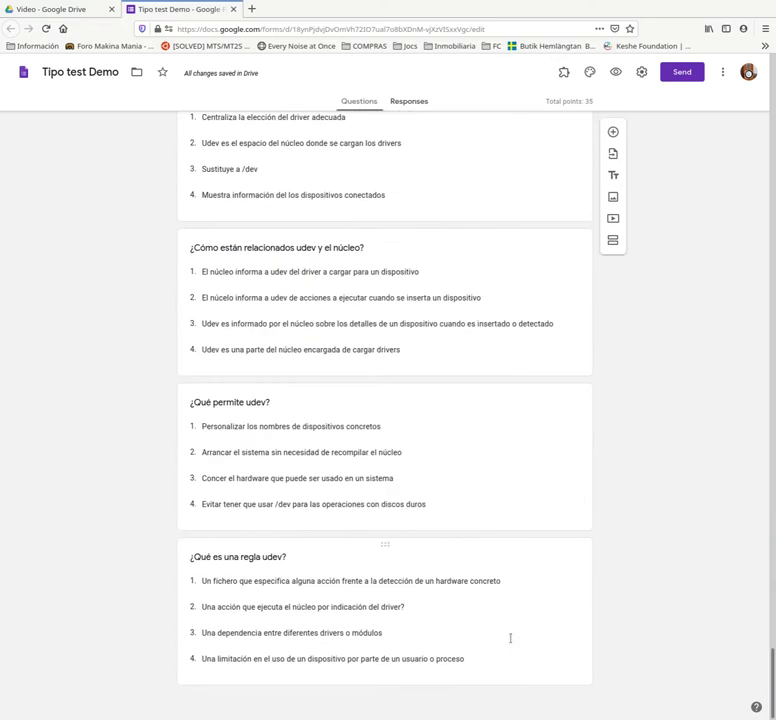
{"action": "left_click", "coordinate": [575, 654]}
{"action": "scroll", "coordinate": [540, 675], "scroll_direction": "down", "scroll_amount": 1}
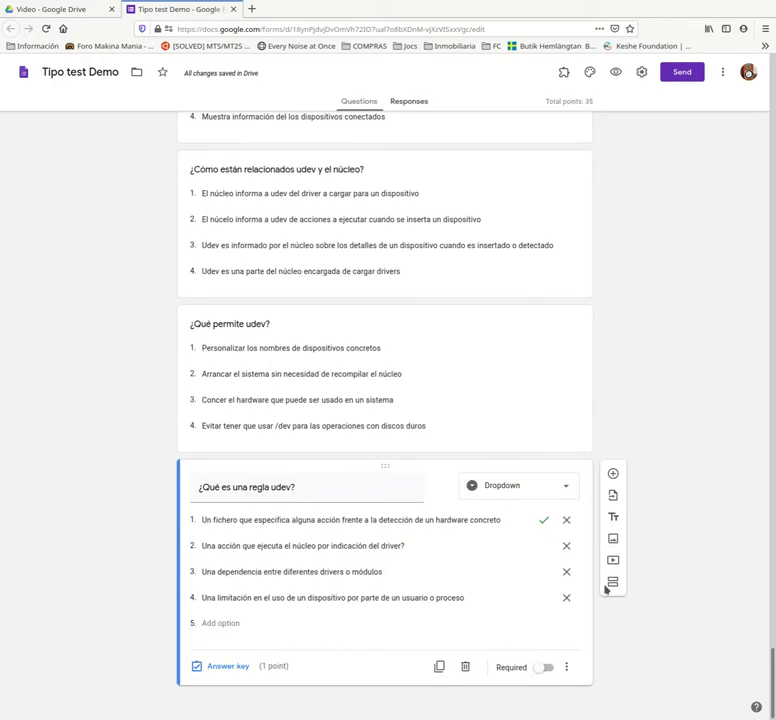
{"action": "left_click", "coordinate": [611, 472]}
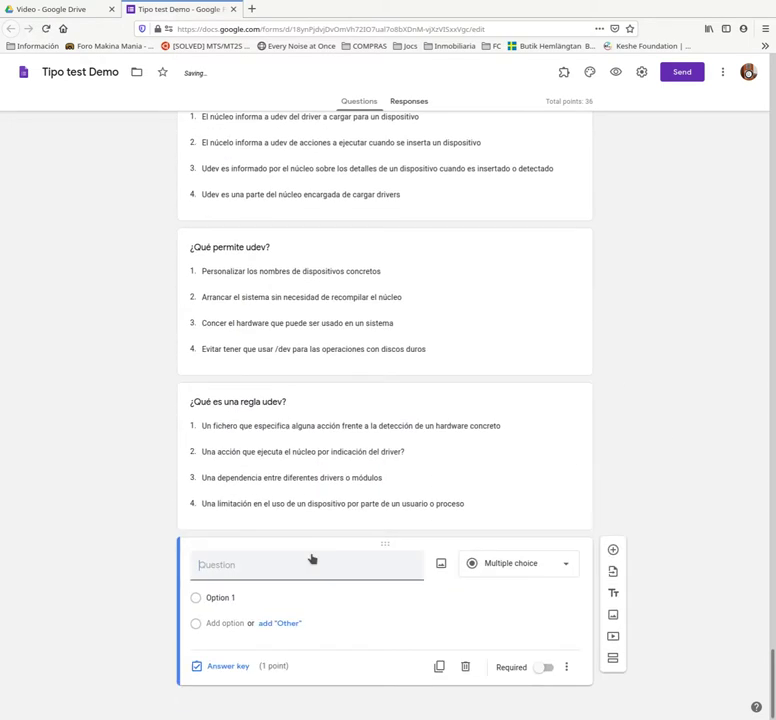
{"action": "type", "text": "cu"}
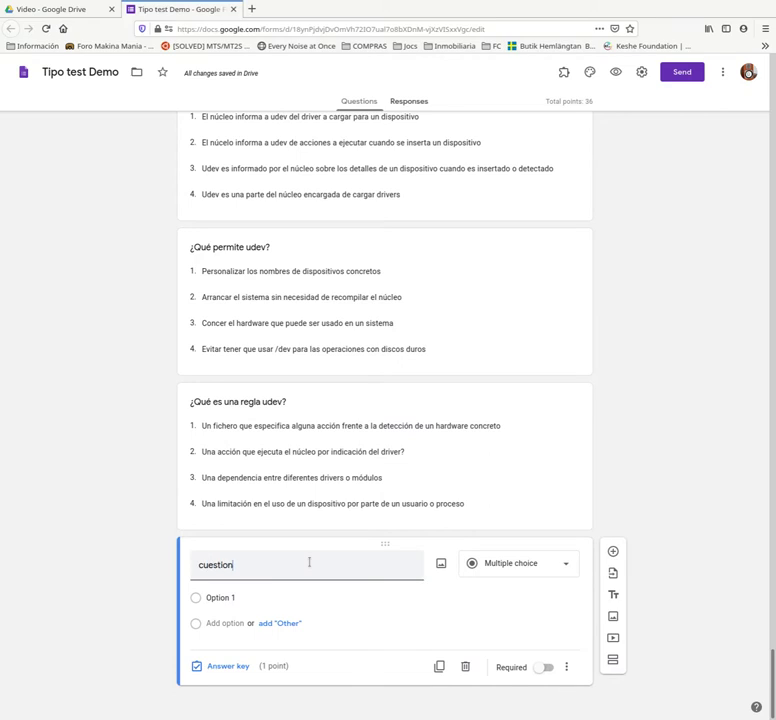
{"action": "type", "text": "estion"}
Step: Give the "cuestion" question the answers opcion1, opcion2, Option 3 and Option 4, and duplicate the question twice
{"action": "left_click", "coordinate": [235, 598]}
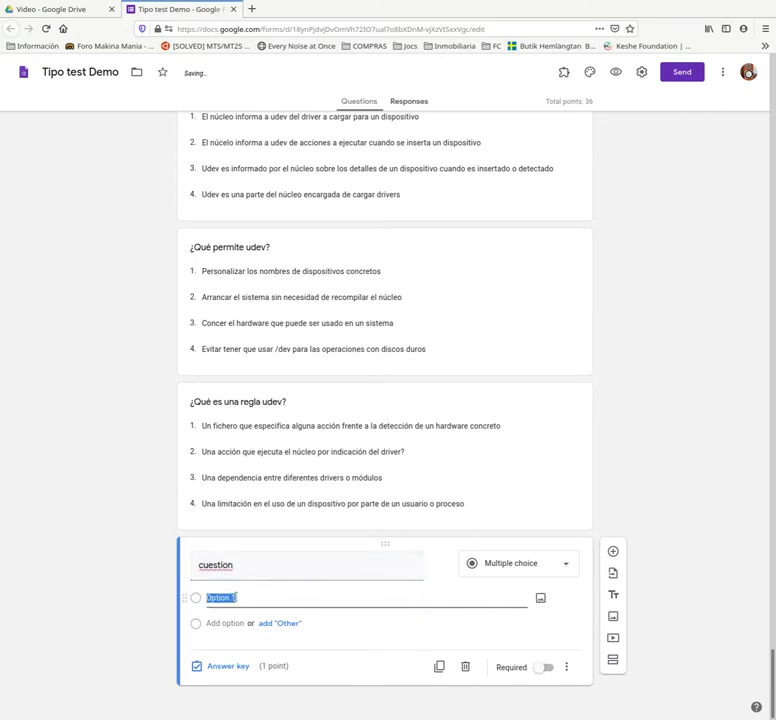
{"action": "type", "text": "opcio"}
{"action": "key", "text": "Return"}
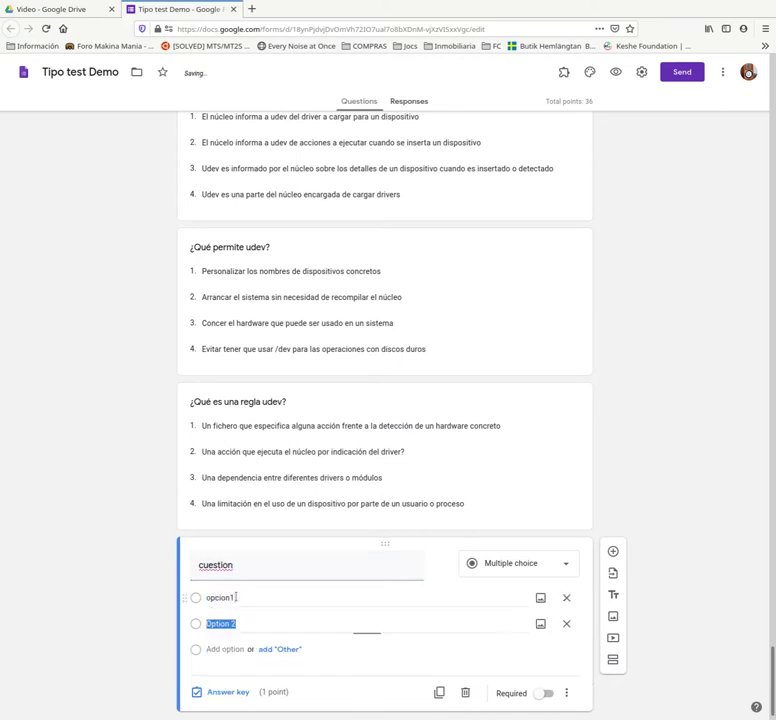
{"action": "type", "text": "oip"}
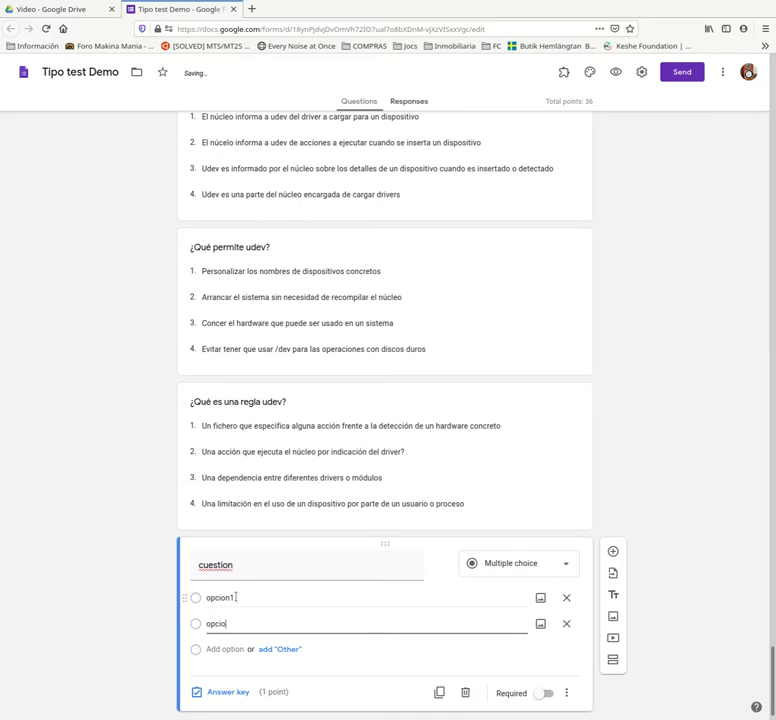
{"action": "key", "text": "Return"}
{"action": "key", "text": "Return"}
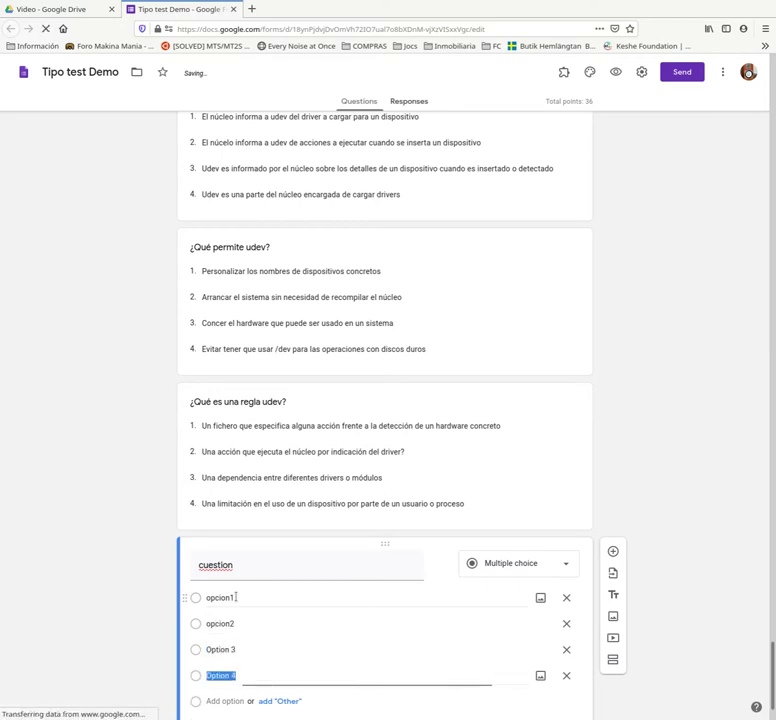
{"action": "left_click", "coordinate": [670, 637]}
{"action": "scroll", "coordinate": [684, 636], "scroll_direction": "down", "scroll_amount": 2}
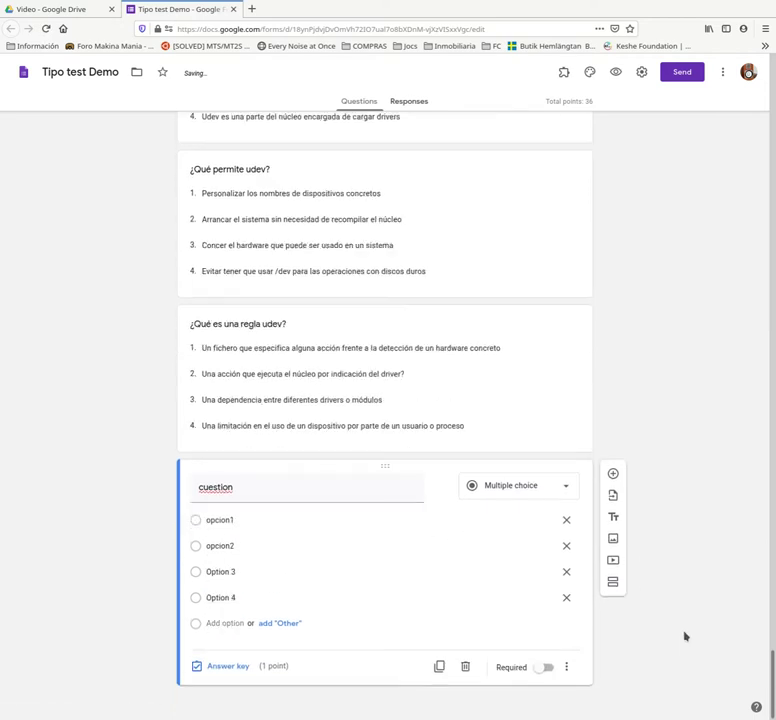
{"action": "left_click", "coordinate": [448, 668]}
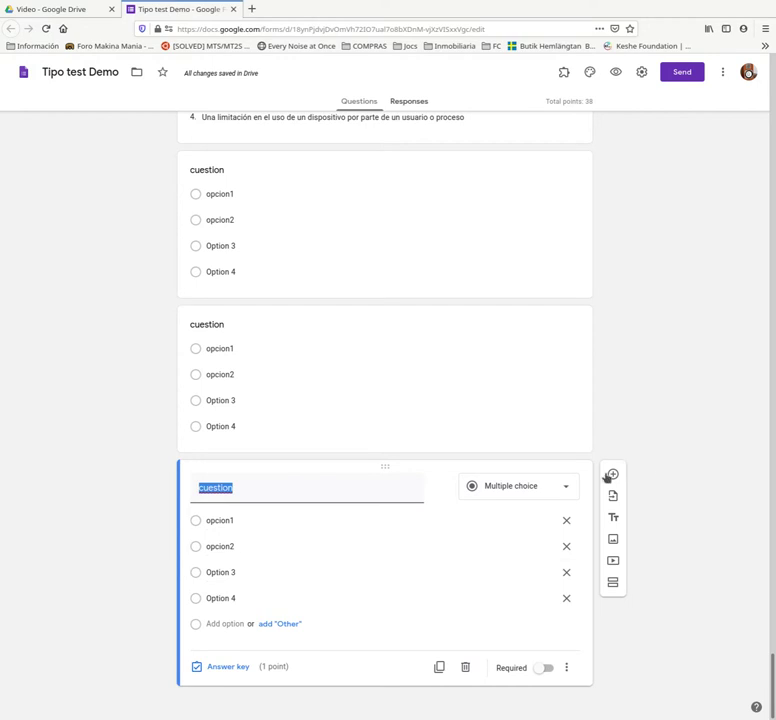
Step: Switch the form's sending method to a link and copy the full, unshortened URL
{"action": "scroll", "coordinate": [514, 513], "scroll_direction": "up", "scroll_amount": 5}
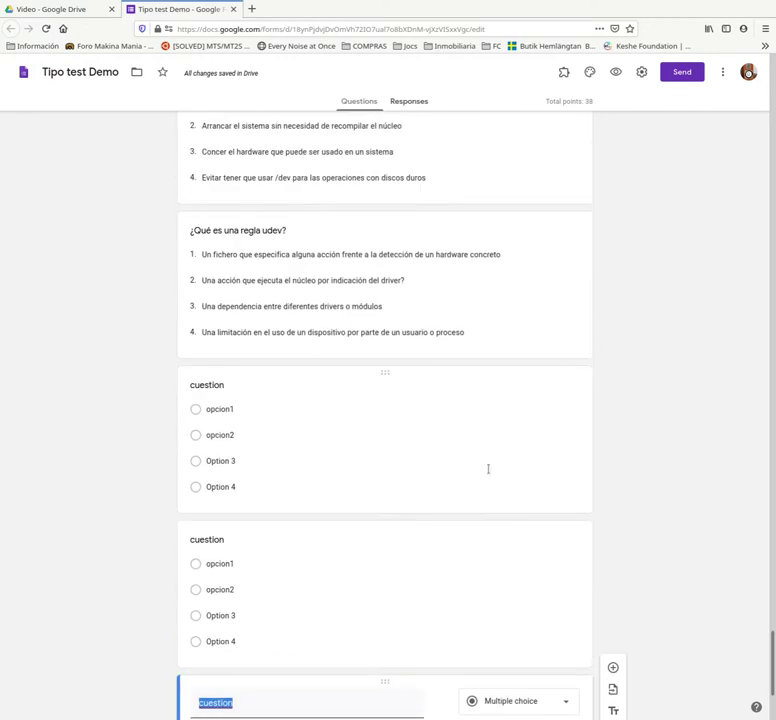
{"action": "scroll", "coordinate": [641, 513], "scroll_direction": "up", "scroll_amount": 5}
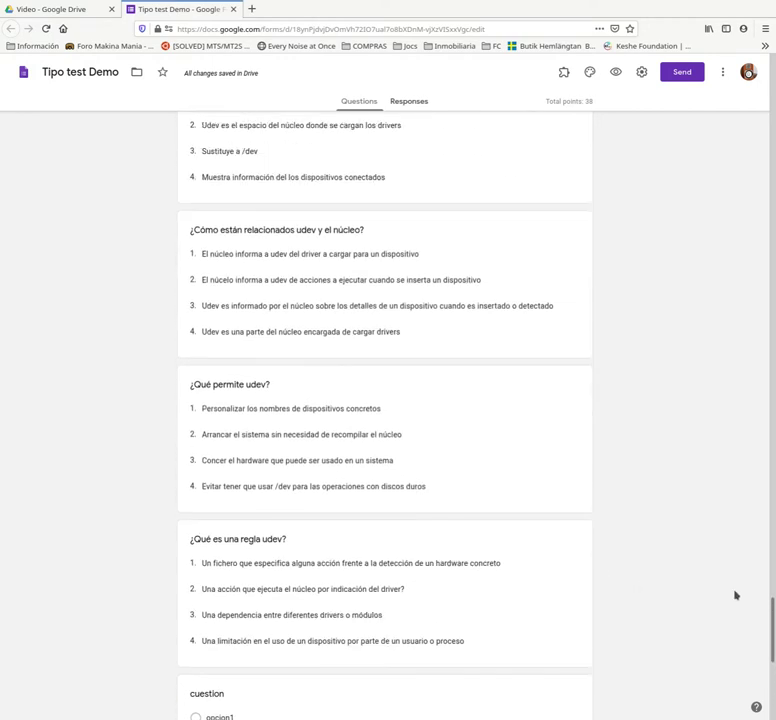
{"action": "left_click_drag", "start_coordinate": [772, 627], "coordinate": [771, 76]}
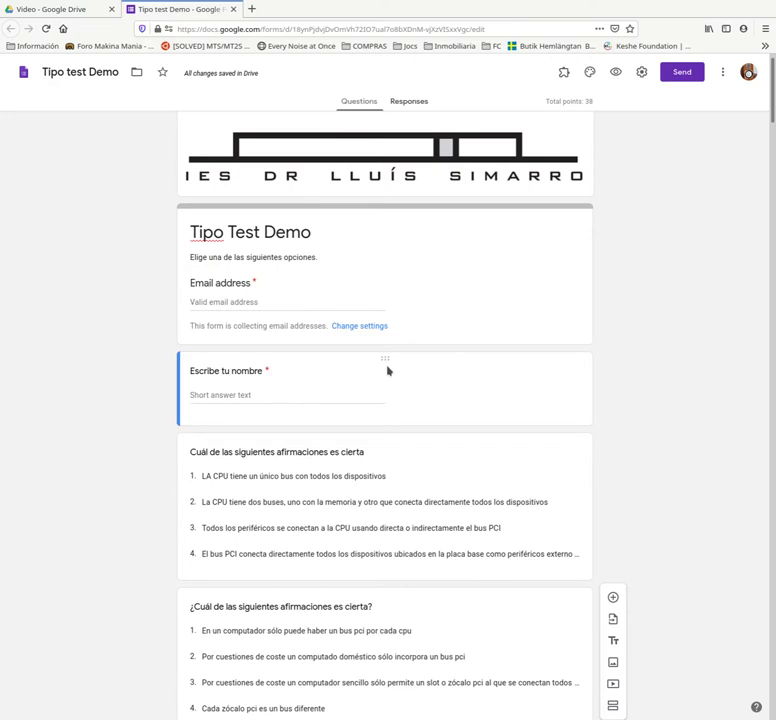
{"action": "left_click", "coordinate": [675, 80]}
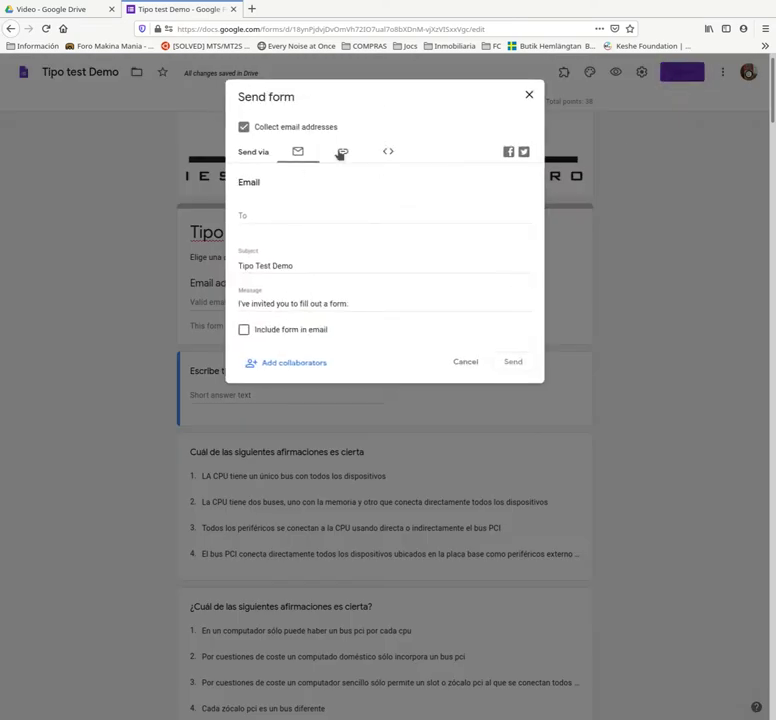
{"action": "left_click", "coordinate": [342, 151]}
{"action": "left_click", "coordinate": [381, 214]}
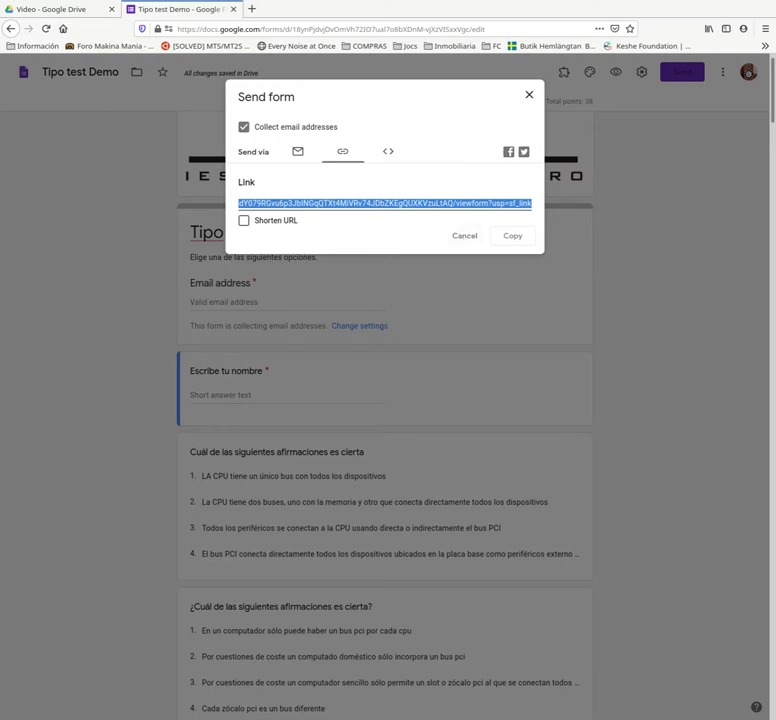
{"action": "left_click", "coordinate": [498, 173]}
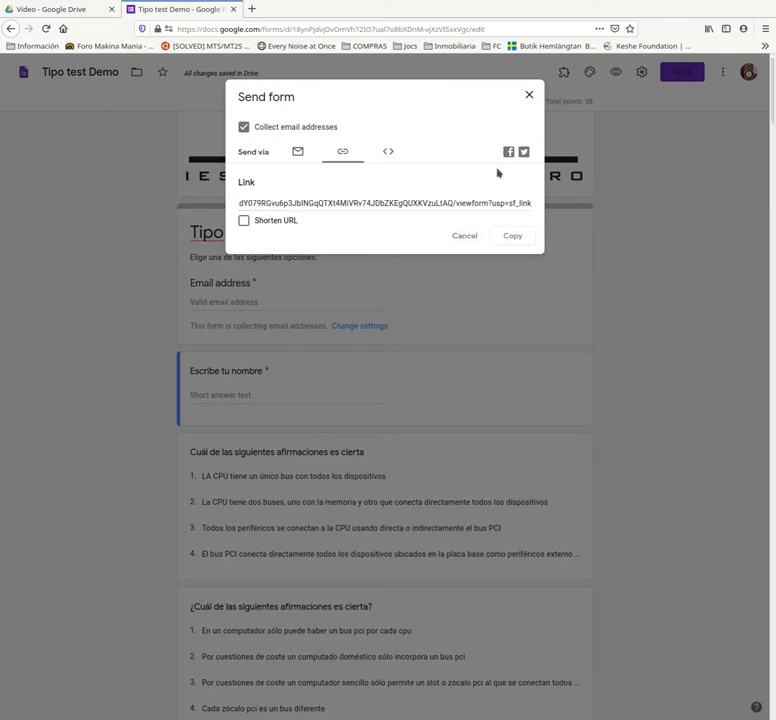
Step: Open the copied form link in a new browser tab
{"action": "left_click", "coordinate": [251, 9]}
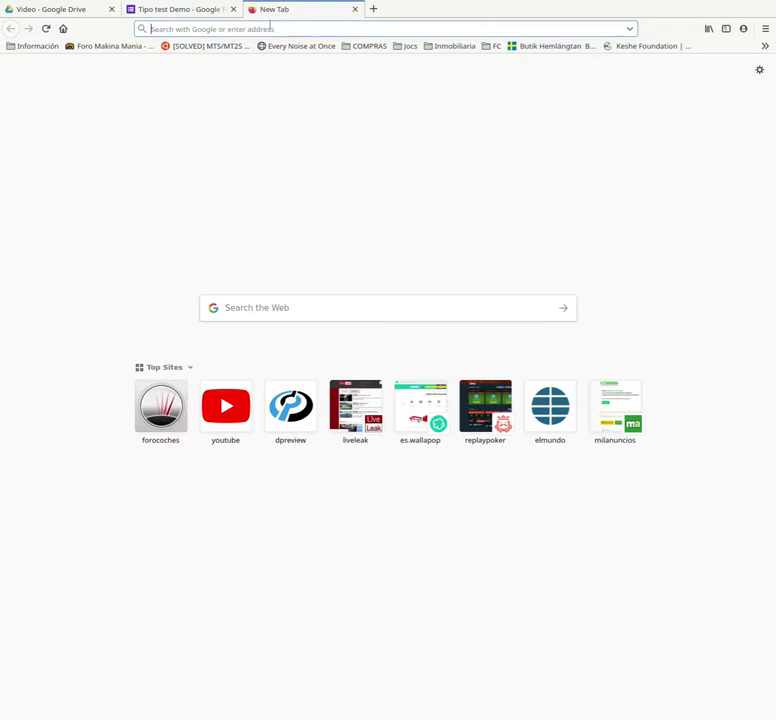
{"action": "type", "text": "https://docs.google.com/forms/d/e/1FAIpQLSdY079RGvu6p3jbINGqQTXt4MiVRv74jDbZKEgQUXKVzuLtAQ/viewform?usp=sf_link"}
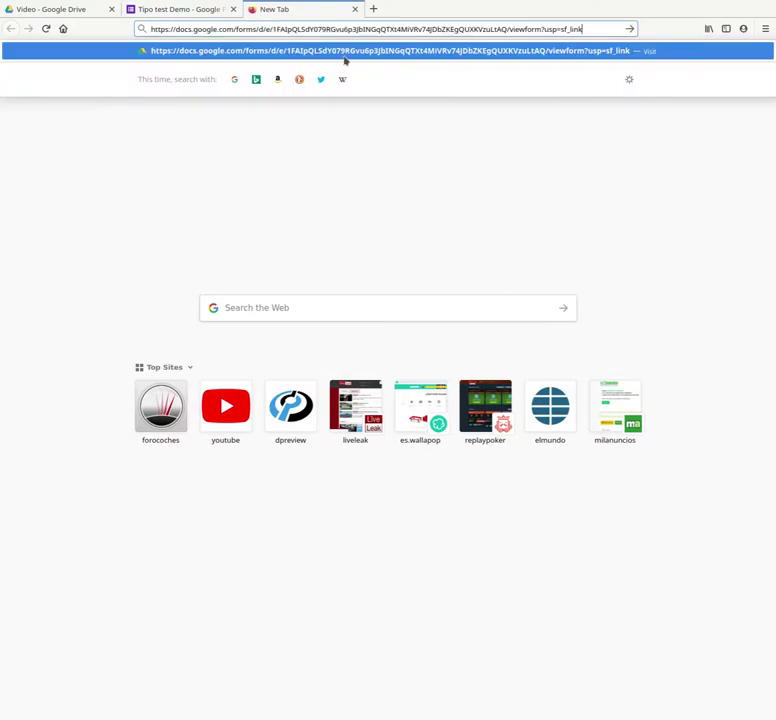
{"action": "key", "text": "Return"}
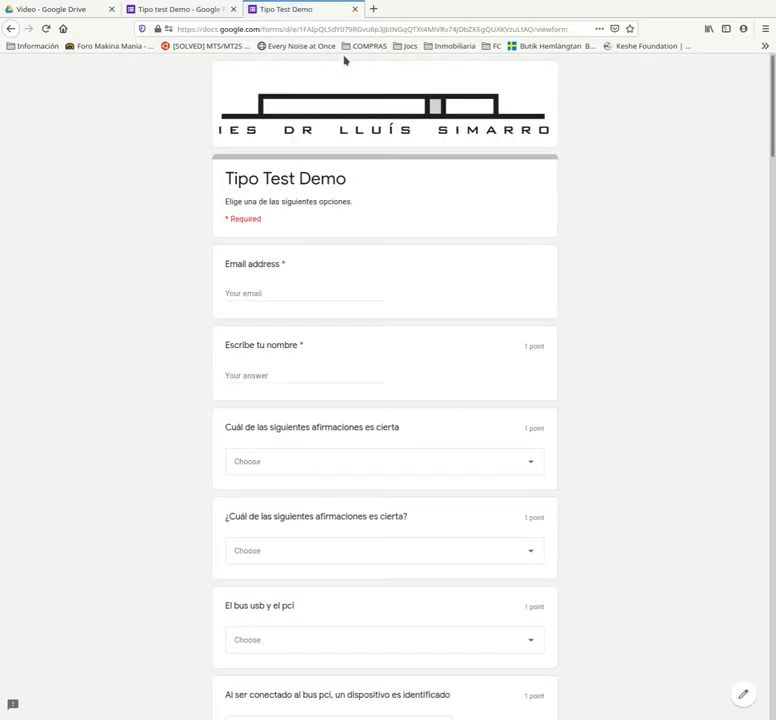
Step: Answer the question with "módulo" in quotation marks as "Un fichero que es cargado por el núcleo durante el funcionamiento del computador" and close the form tab
{"action": "scroll", "coordinate": [390, 374], "scroll_direction": "down", "scroll_amount": 10}
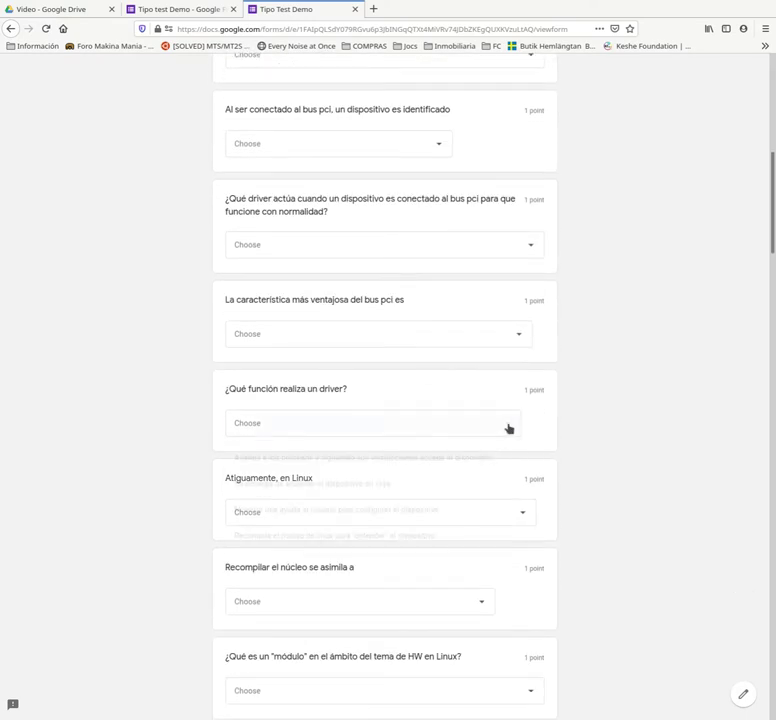
{"action": "left_click", "coordinate": [508, 427]}
{"action": "left_click", "coordinate": [539, 443]}
{"action": "scroll", "coordinate": [564, 447], "scroll_direction": "down", "scroll_amount": 5}
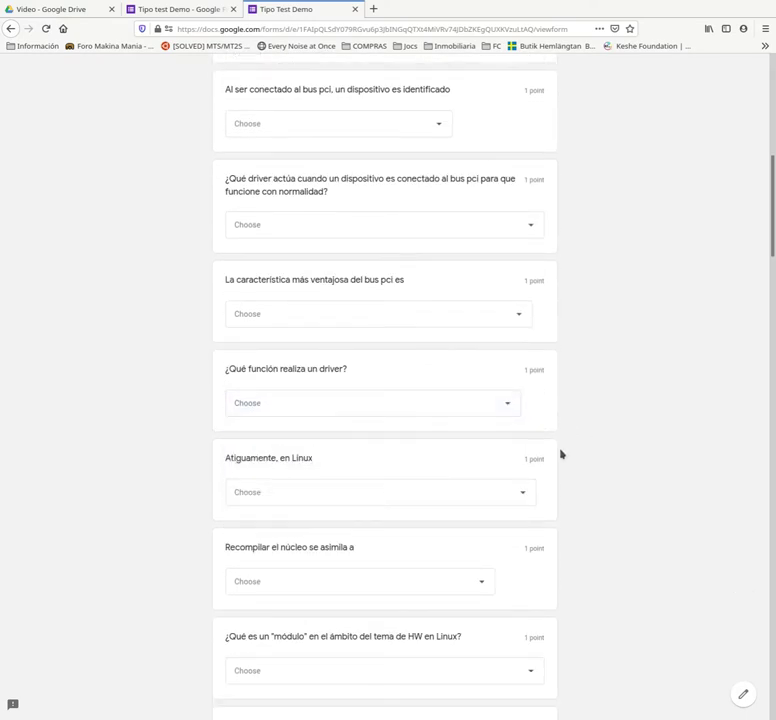
{"action": "left_click", "coordinate": [478, 414]}
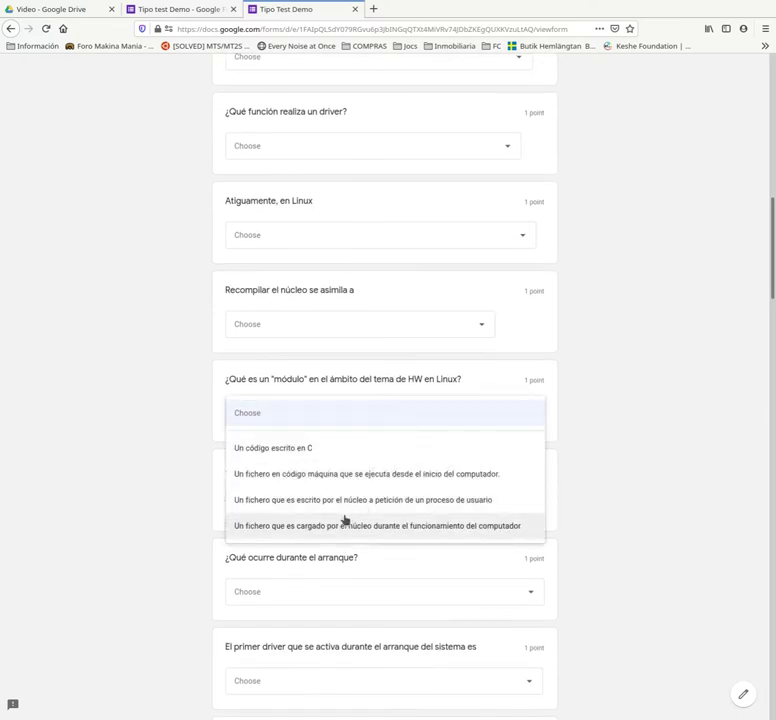
{"action": "left_click", "coordinate": [313, 418]}
{"action": "left_click_drag", "start_coordinate": [226, 379], "coordinate": [483, 381]}
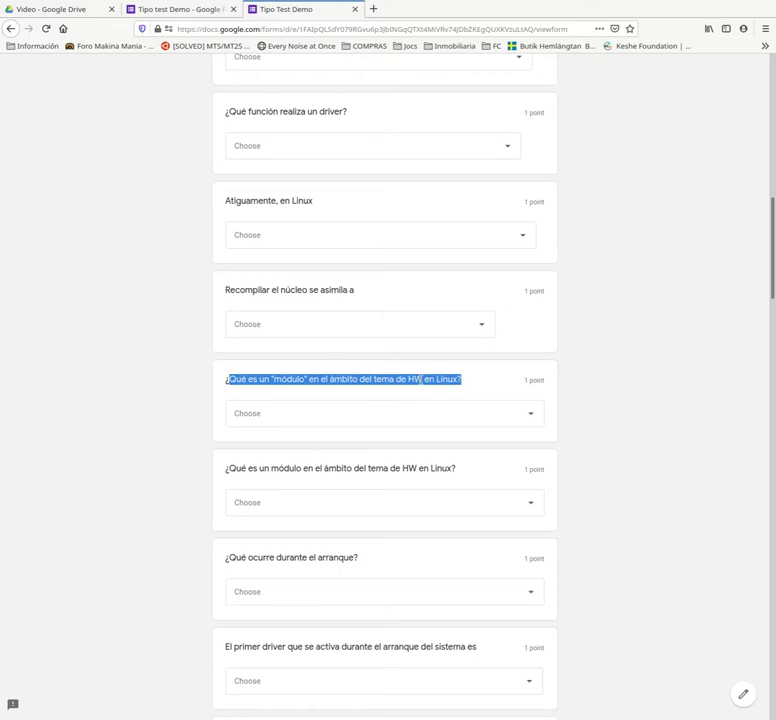
{"action": "left_click", "coordinate": [407, 419]}
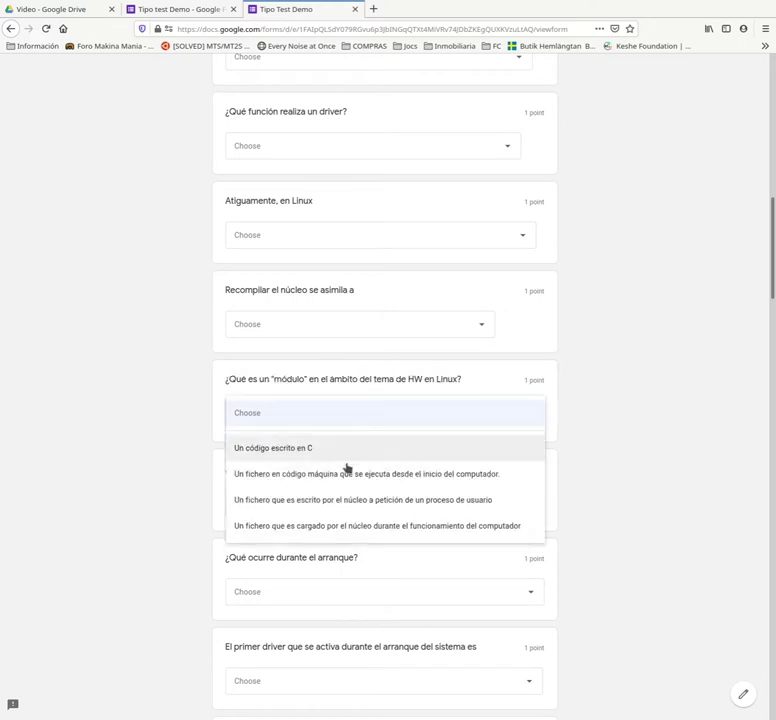
{"action": "left_click", "coordinate": [373, 527]}
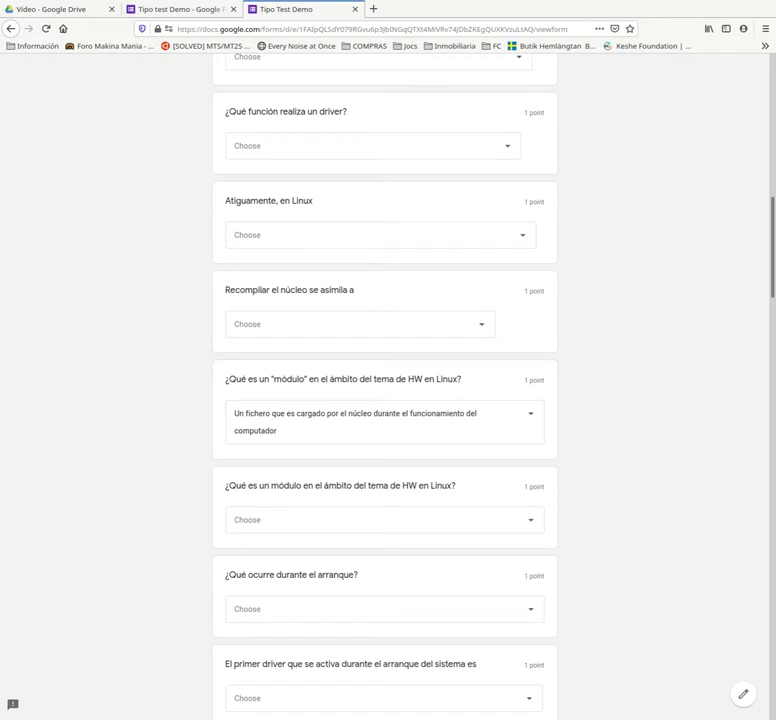
{"action": "key", "text": "ctrl+w"}
Step: Set the "El bus usb y el pci" question's type to Multiple choice and check the type of the question before it
{"action": "scroll", "coordinate": [469, 268], "scroll_direction": "down", "scroll_amount": 1}
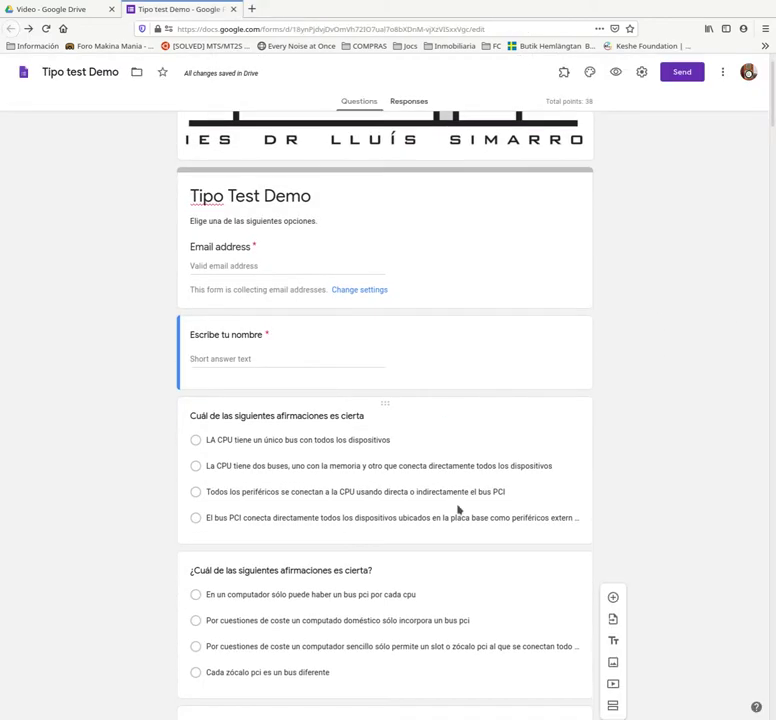
{"action": "scroll", "coordinate": [440, 353], "scroll_direction": "down", "scroll_amount": 1}
{"action": "scroll", "coordinate": [440, 353], "scroll_direction": "down", "scroll_amount": 8}
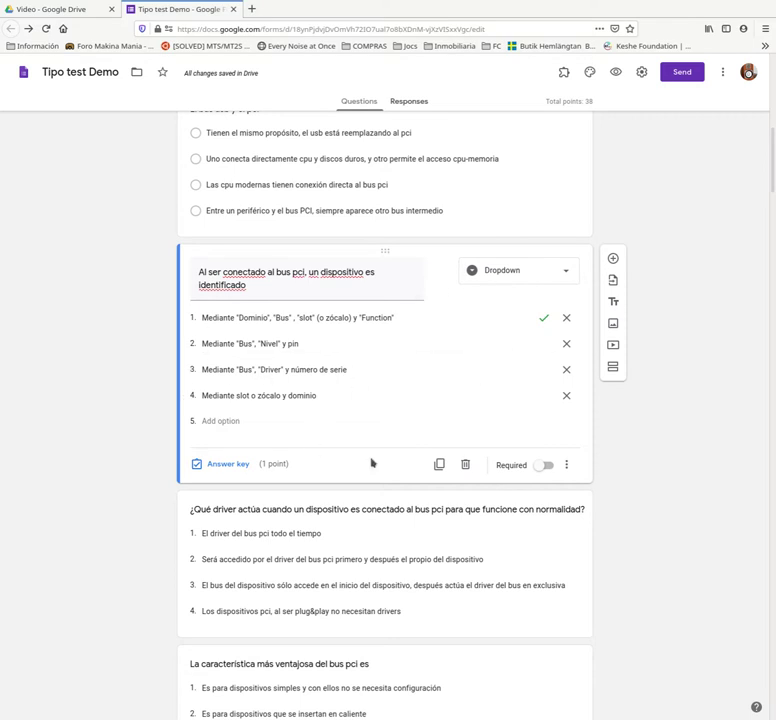
{"action": "scroll", "coordinate": [371, 461], "scroll_direction": "up", "scroll_amount": 2}
{"action": "scroll", "coordinate": [371, 458], "scroll_direction": "up", "scroll_amount": 4}
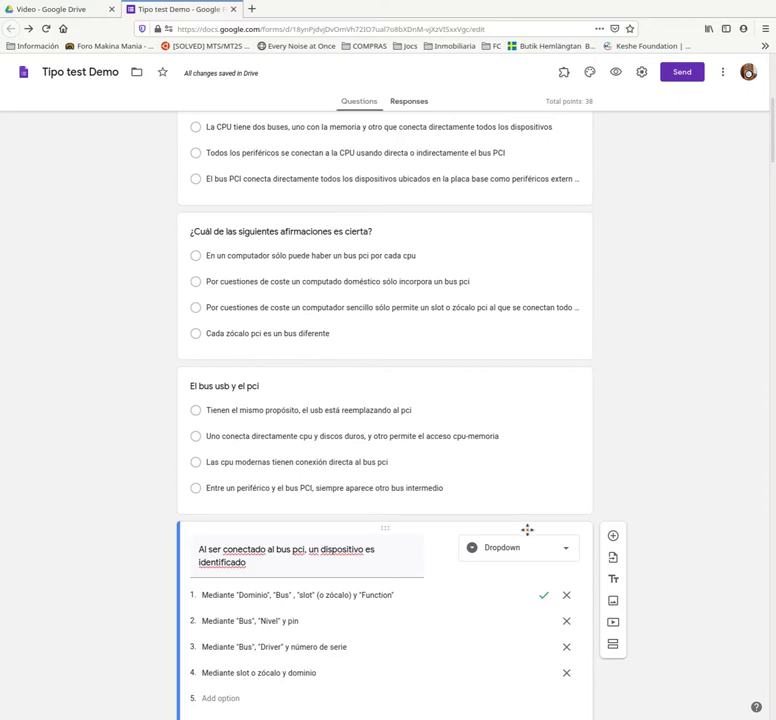
{"action": "left_click", "coordinate": [502, 436]}
{"action": "left_click", "coordinate": [547, 403]}
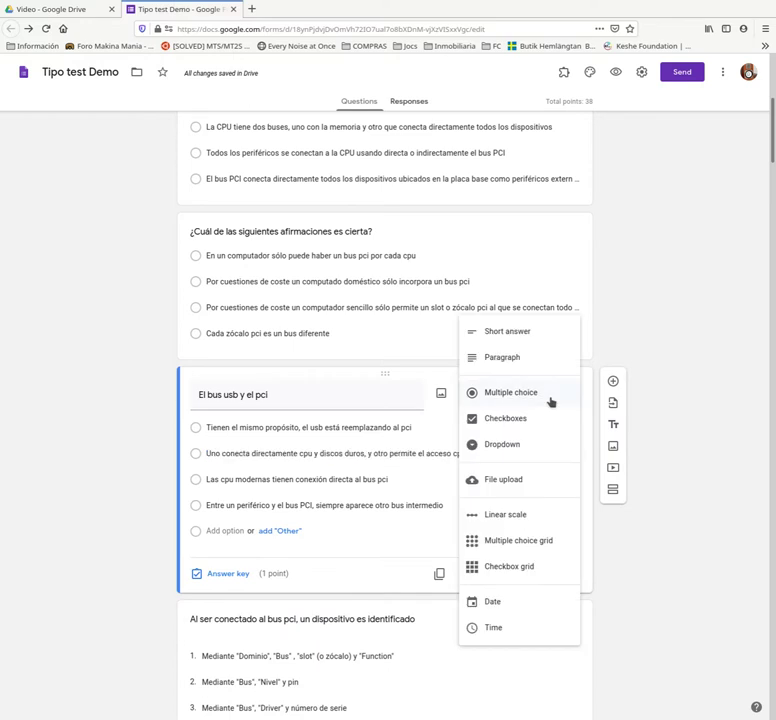
{"action": "left_click", "coordinate": [550, 401]}
{"action": "left_click", "coordinate": [563, 273]}
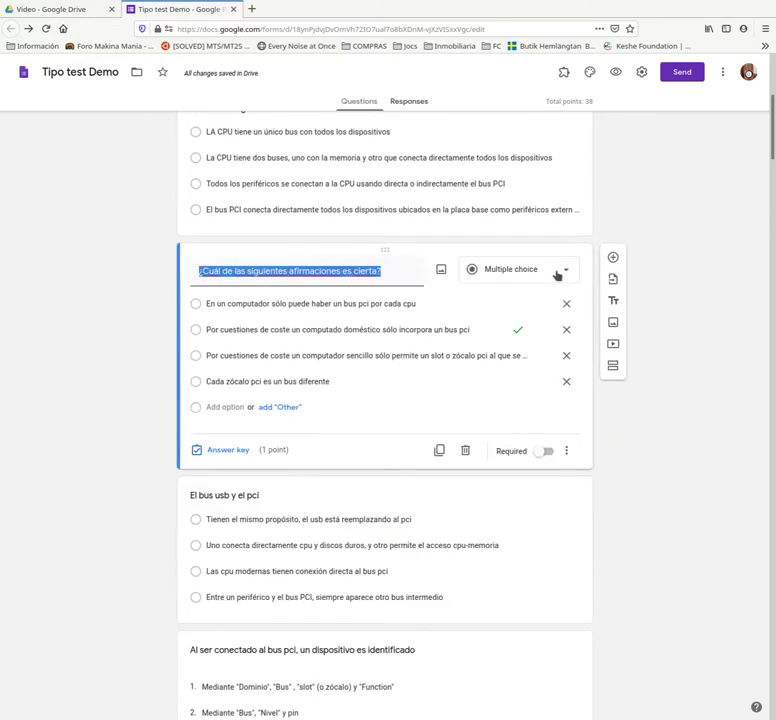
Step: Preview the form in a new tab and highlight the first multiple-choice question with its answer options
{"action": "left_click", "coordinate": [615, 74]}
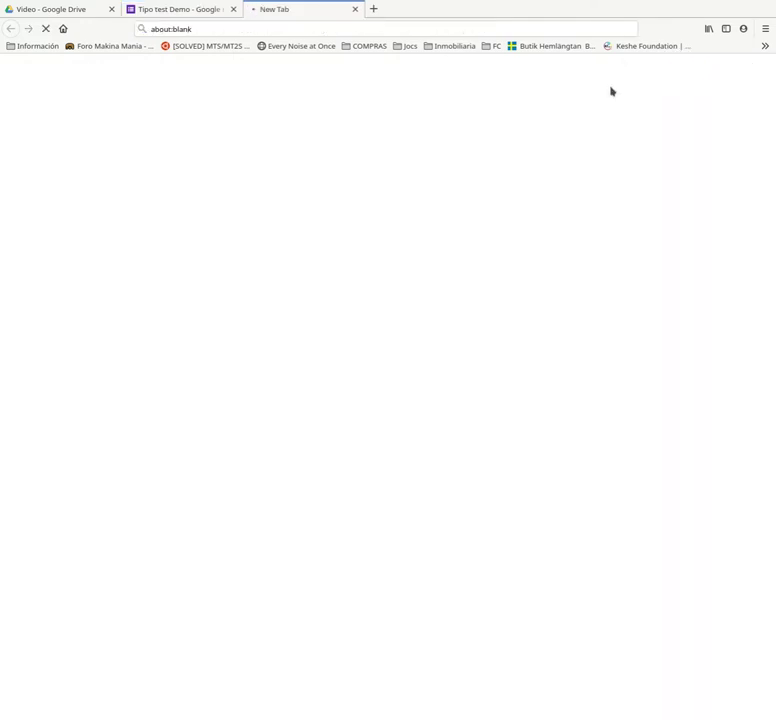
{"action": "scroll", "coordinate": [305, 342], "scroll_direction": "down", "scroll_amount": 4}
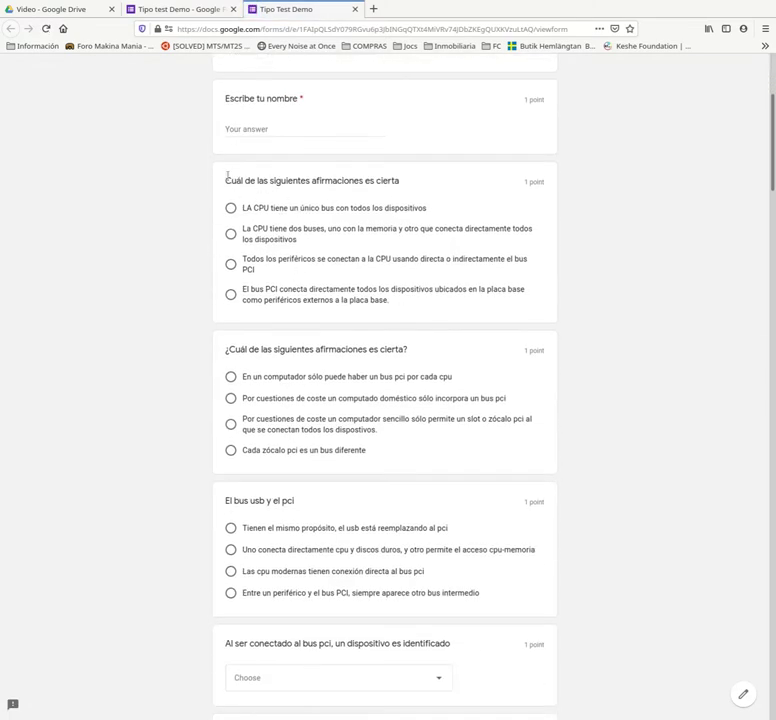
{"action": "left_click_drag", "start_coordinate": [230, 184], "coordinate": [312, 301]}
Step: Try different answers to "Cuál de las siguientes afirmaciones es cierta" and reload the form
{"action": "left_click", "coordinate": [230, 294]}
{"action": "left_click", "coordinate": [231, 264]}
{"action": "left_click", "coordinate": [231, 234]}
{"action": "left_click", "coordinate": [231, 264]}
{"action": "left_click", "coordinate": [230, 294]}
{"action": "key", "text": "F5"}
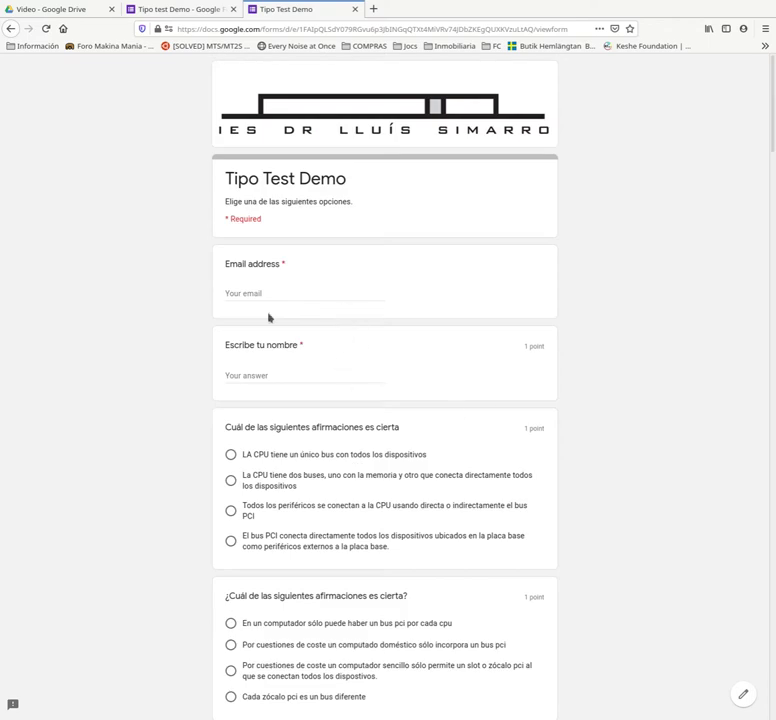
Step: Enter "Professor" as the name and answer "LA CPU tiene un único bus" and "un computado doméstico sólo incorpora un bus pci" for the first two questions
{"action": "left_click", "coordinate": [259, 373]}
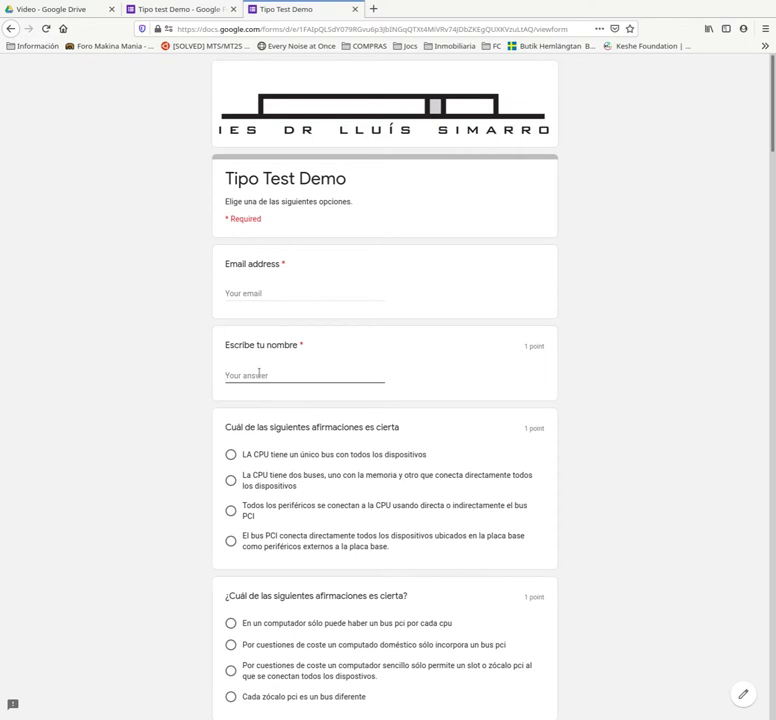
{"action": "type", "text": "Professor"}
{"action": "left_click", "coordinate": [240, 455]}
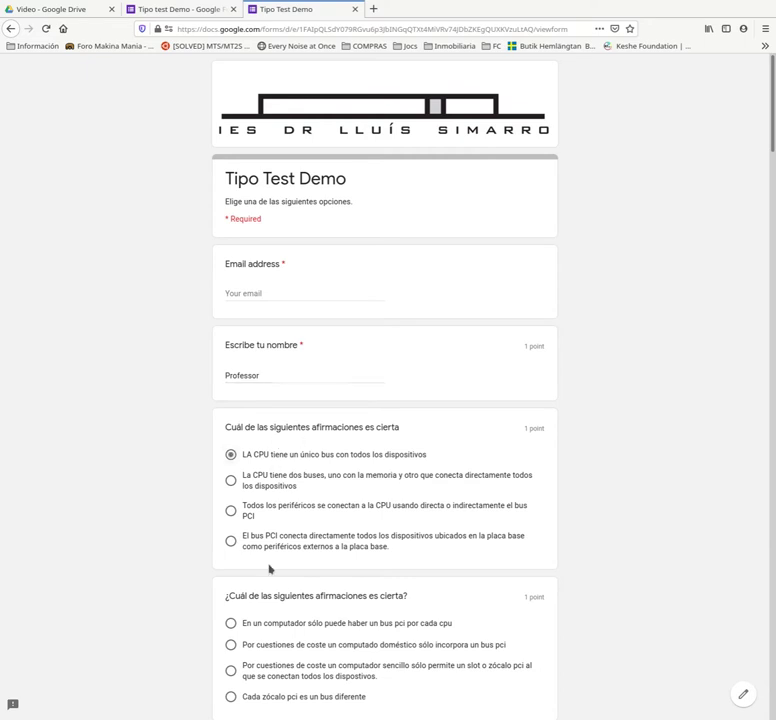
{"action": "scroll", "coordinate": [270, 627], "scroll_direction": "down", "scroll_amount": 1}
{"action": "left_click", "coordinate": [284, 500]}
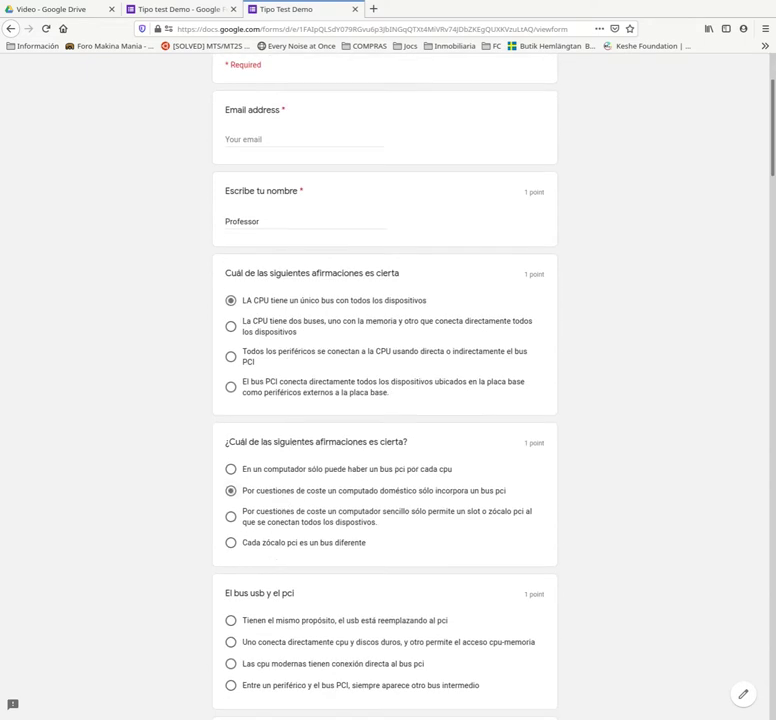
Step: Answer the usb/pci question with "Tienen el mismo propósito" and the pci identification question with "Mediante "Bus", "Driver" y número de serie"
{"action": "scroll", "coordinate": [317, 509], "scroll_direction": "down", "scroll_amount": 2}
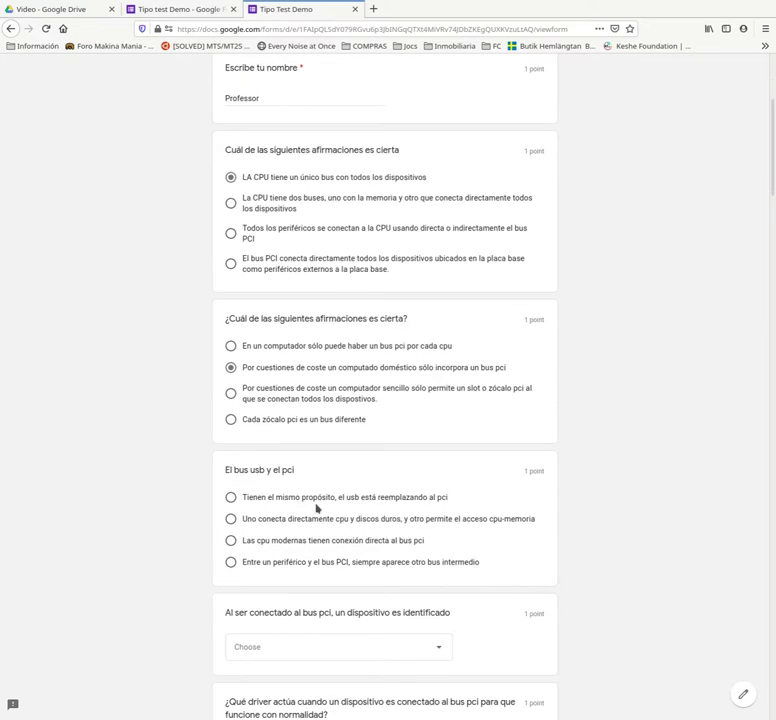
{"action": "left_click", "coordinate": [240, 500]}
{"action": "left_click", "coordinate": [270, 645]}
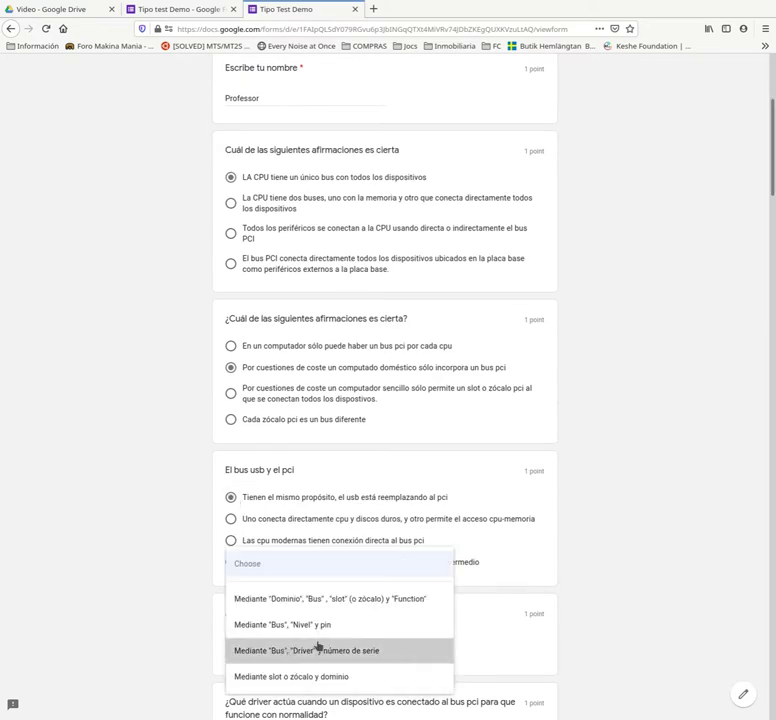
{"action": "left_click", "coordinate": [286, 651]}
Step: Complete the remaining answers, with opcion1, opcion2 and opcion2 for the three "cuestion" questions, and try to submit the form
{"action": "scroll", "coordinate": [405, 542], "scroll_direction": "down", "scroll_amount": 10}
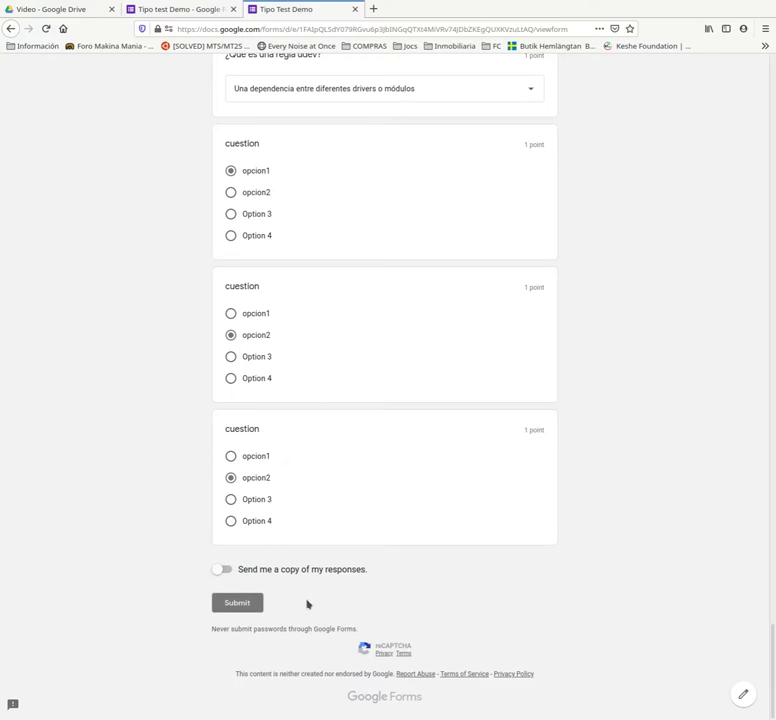
{"action": "scroll", "coordinate": [391, 362], "scroll_direction": "up", "scroll_amount": 8}
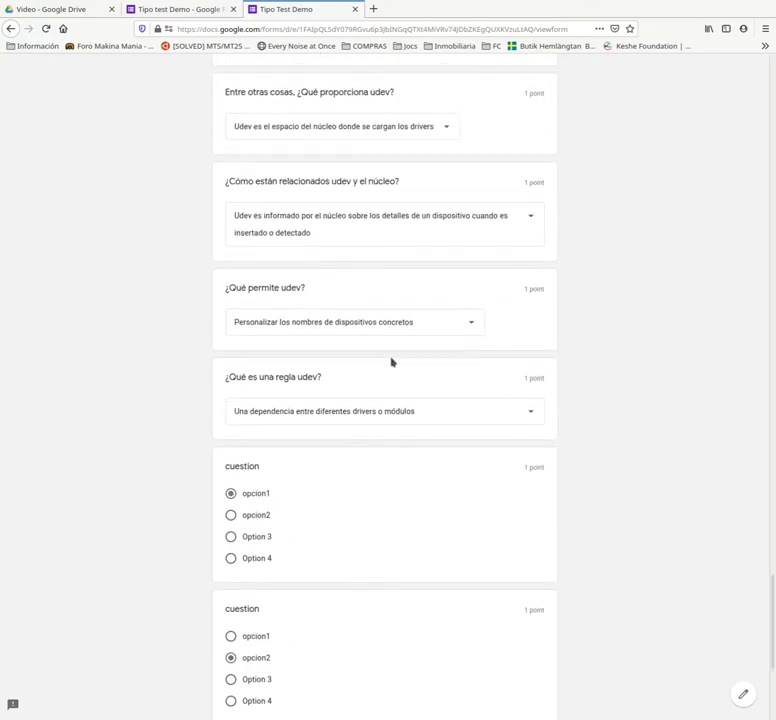
{"action": "scroll", "coordinate": [391, 360], "scroll_direction": "down", "scroll_amount": 4}
{"action": "scroll", "coordinate": [387, 370], "scroll_direction": "down", "scroll_amount": 5}
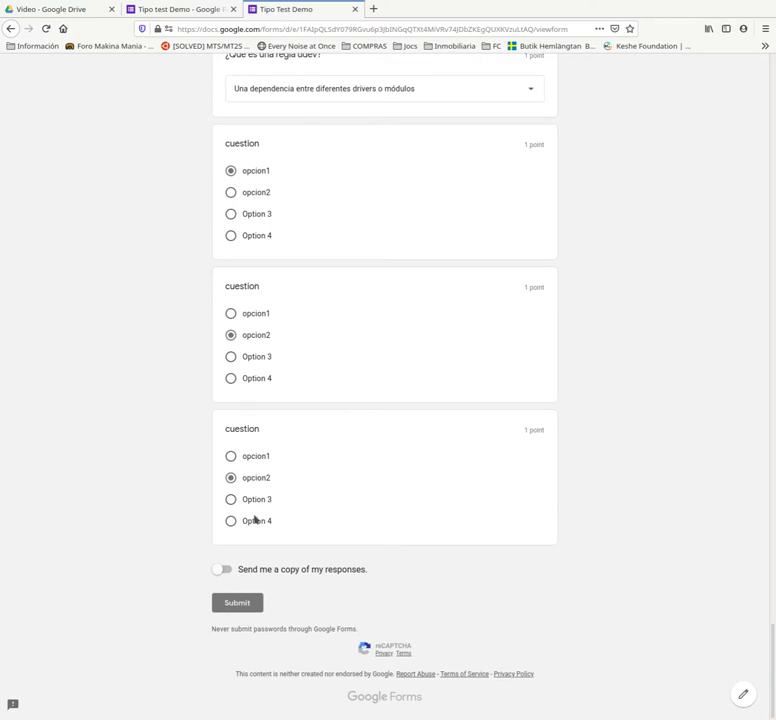
{"action": "left_click", "coordinate": [230, 603]}
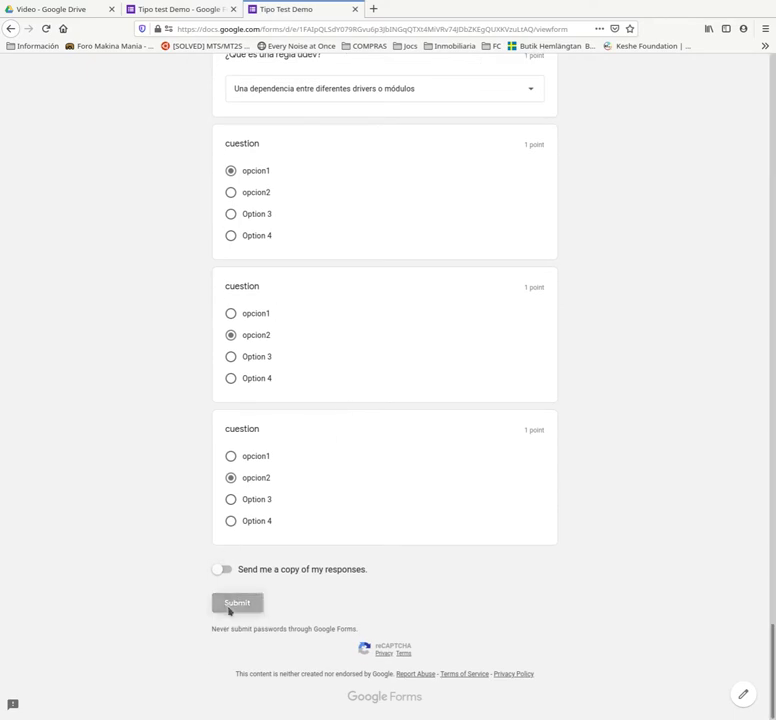
Step: Fill in the respondent's email address in the required field at the form's start and submit the form
{"action": "scroll", "coordinate": [301, 178], "scroll_direction": "up", "scroll_amount": 3}
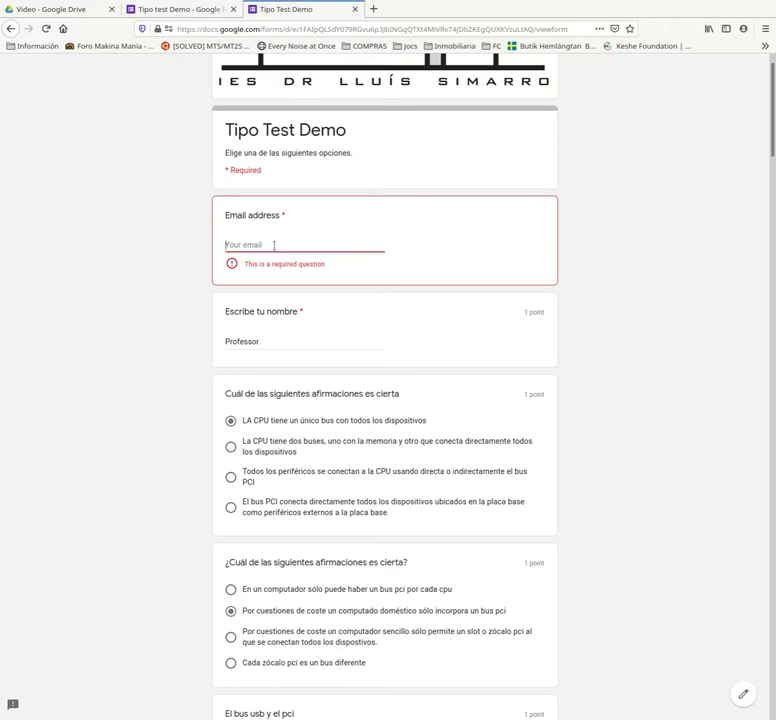
{"action": "type", "text": "ll"}
{"action": "key", "text": "BackSpace"}
{"action": "type", "text": "inv"}
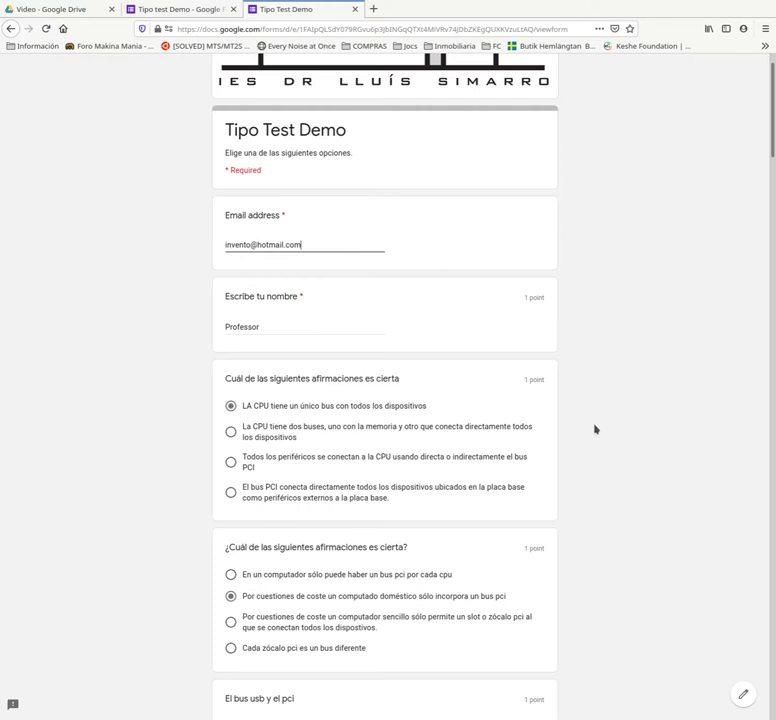
{"action": "left_click_drag", "start_coordinate": [770, 329], "coordinate": [771, 690]}
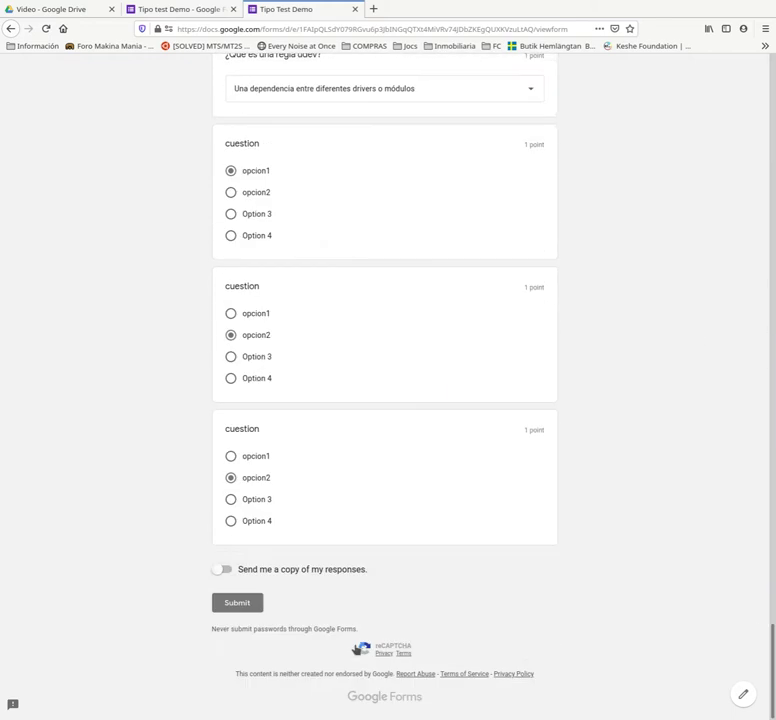
{"action": "left_click", "coordinate": [246, 606]}
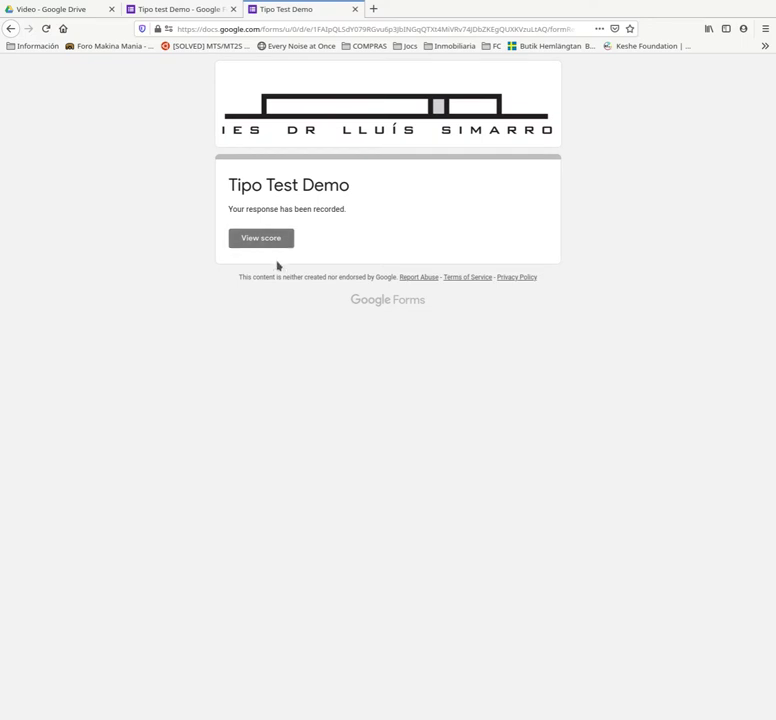
Step: Go back to the form editor, display and select the full shareable link in the sending options, and cancel the sending
{"action": "left_click", "coordinate": [362, 29]}
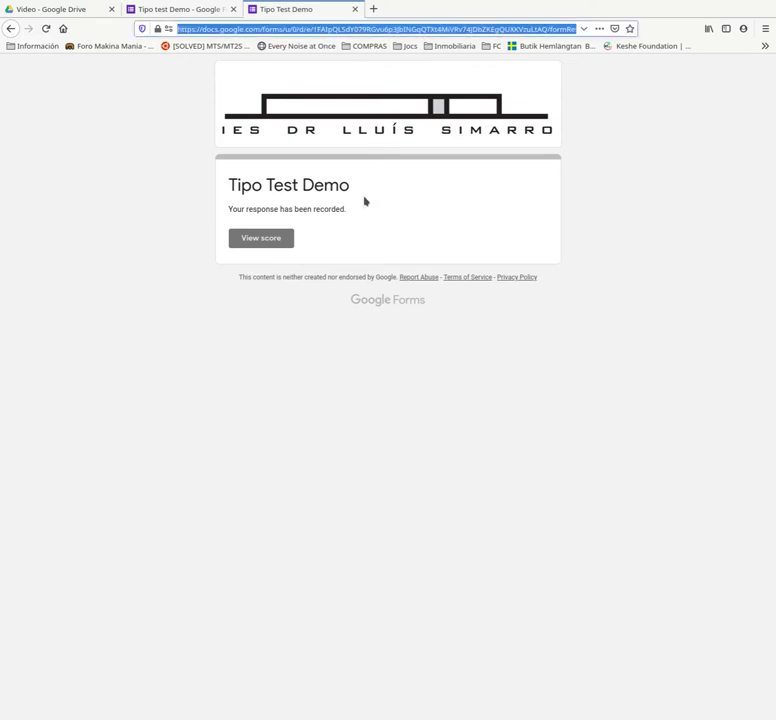
{"action": "left_click", "coordinate": [182, 8]}
{"action": "left_click", "coordinate": [682, 74]}
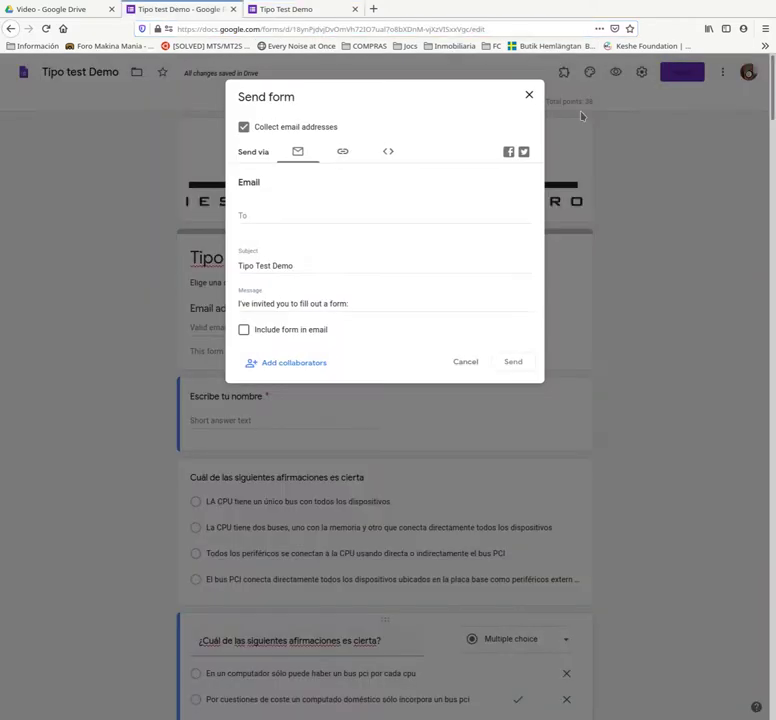
{"action": "left_click", "coordinate": [342, 151]}
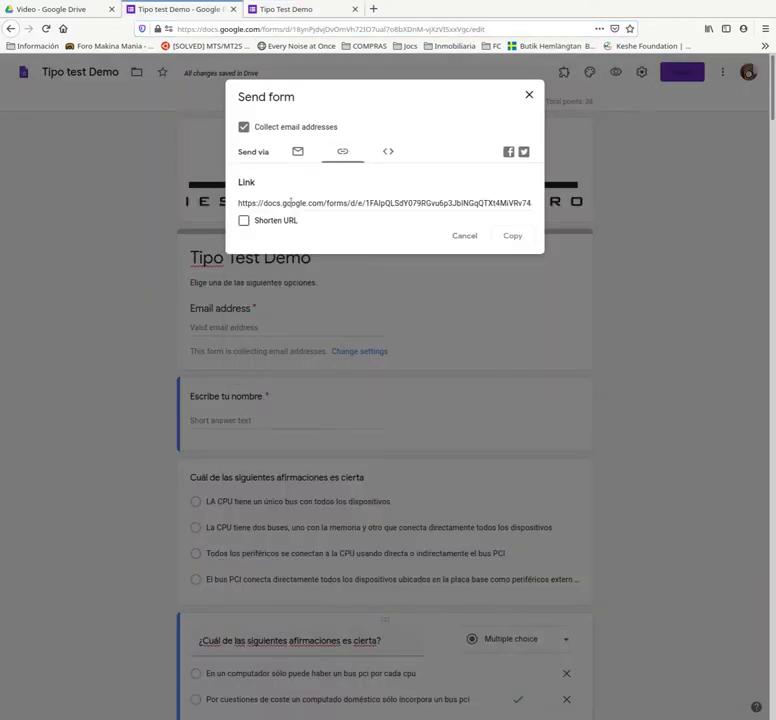
{"action": "left_click_drag", "start_coordinate": [239, 201], "coordinate": [557, 207]}
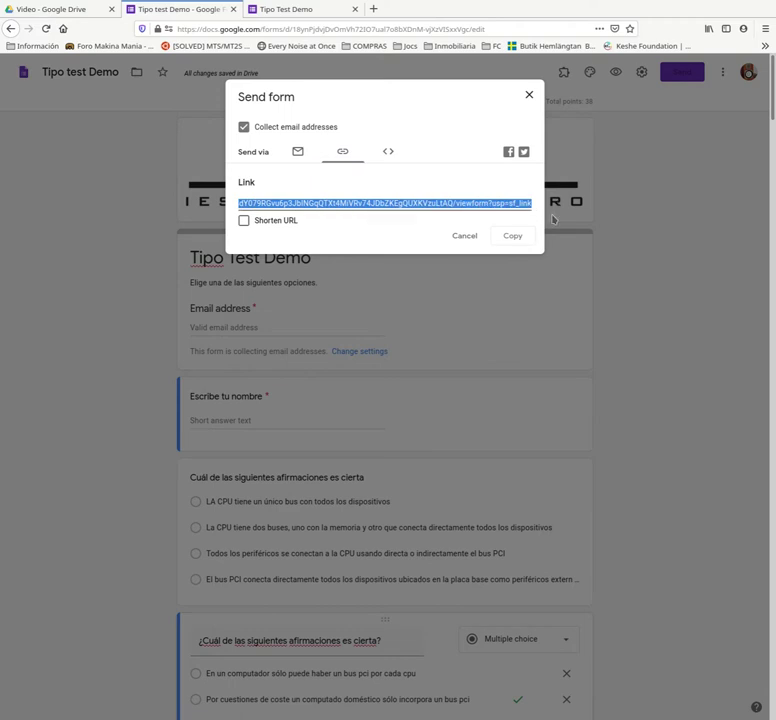
{"action": "left_click", "coordinate": [462, 237]}
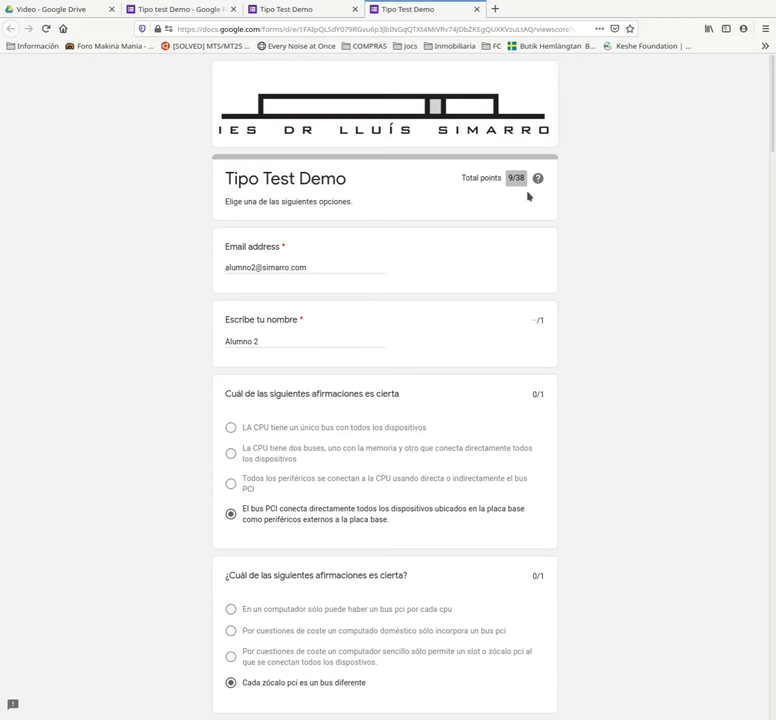
Step: Return from the respondent's score page to the form editor and look over the first questions
{"action": "mouse_move", "coordinate": [528, 183]}
{"action": "left_click", "coordinate": [189, 14]}
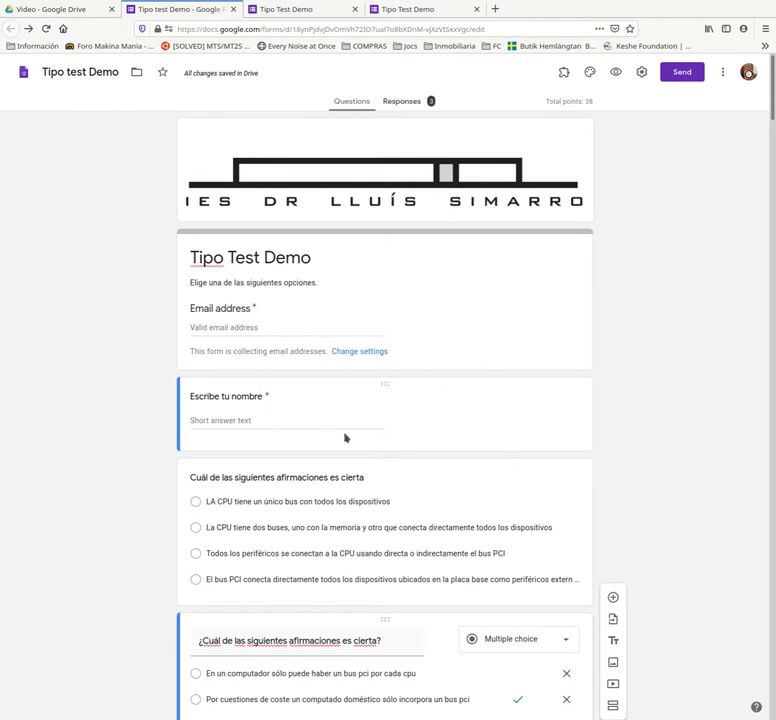
{"action": "scroll", "coordinate": [290, 452], "scroll_direction": "down", "scroll_amount": 1}
{"action": "scroll", "coordinate": [144, 459], "scroll_direction": "down", "scroll_amount": 1}
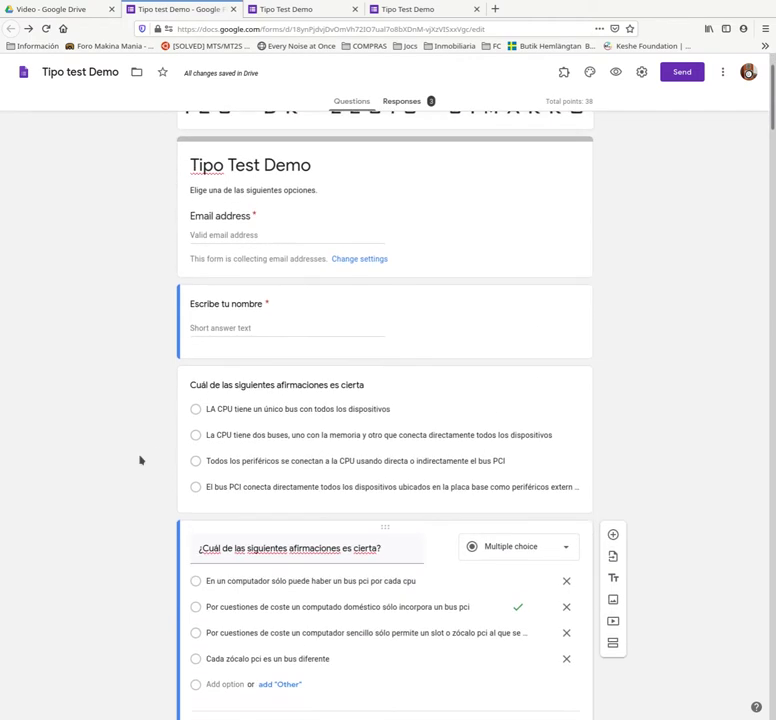
{"action": "scroll", "coordinate": [140, 459], "scroll_direction": "up", "scroll_amount": 2}
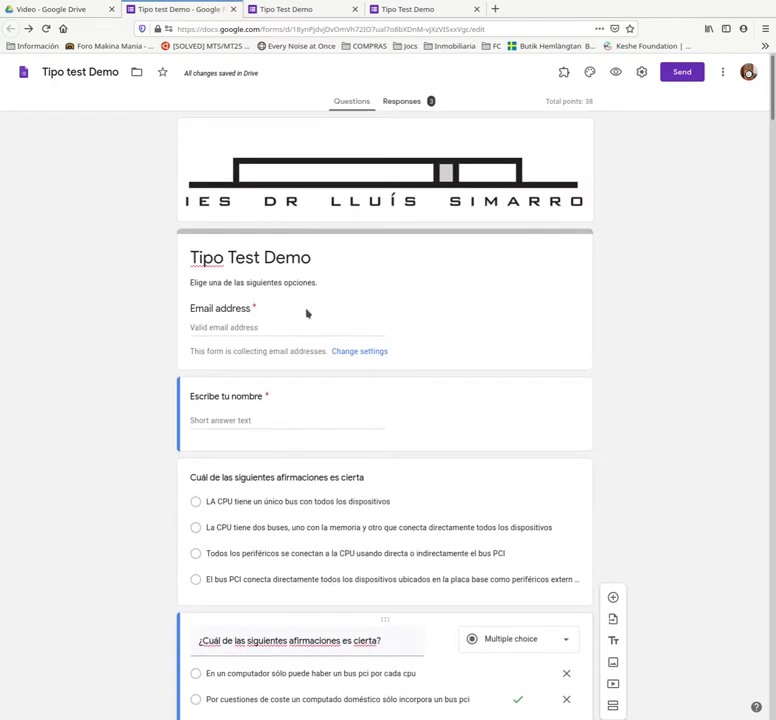
Step: Open the form's responses and examine the summary's score insights, frequently missed questions and per-question answer charts
{"action": "left_click", "coordinate": [399, 103]}
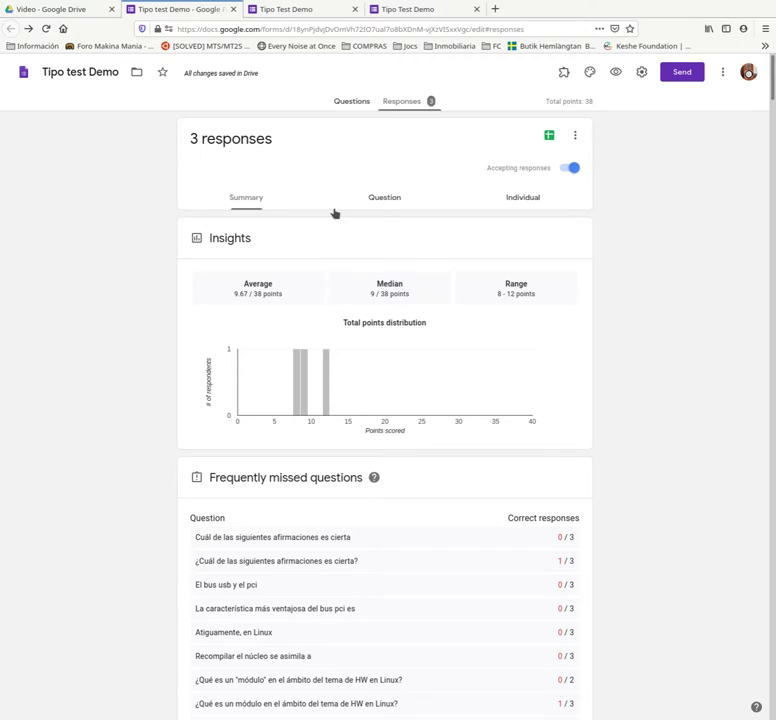
{"action": "scroll", "coordinate": [232, 245], "scroll_direction": "down", "scroll_amount": 3}
{"action": "scroll", "coordinate": [224, 290], "scroll_direction": "down", "scroll_amount": 8}
{"action": "scroll", "coordinate": [222, 343], "scroll_direction": "down", "scroll_amount": 8}
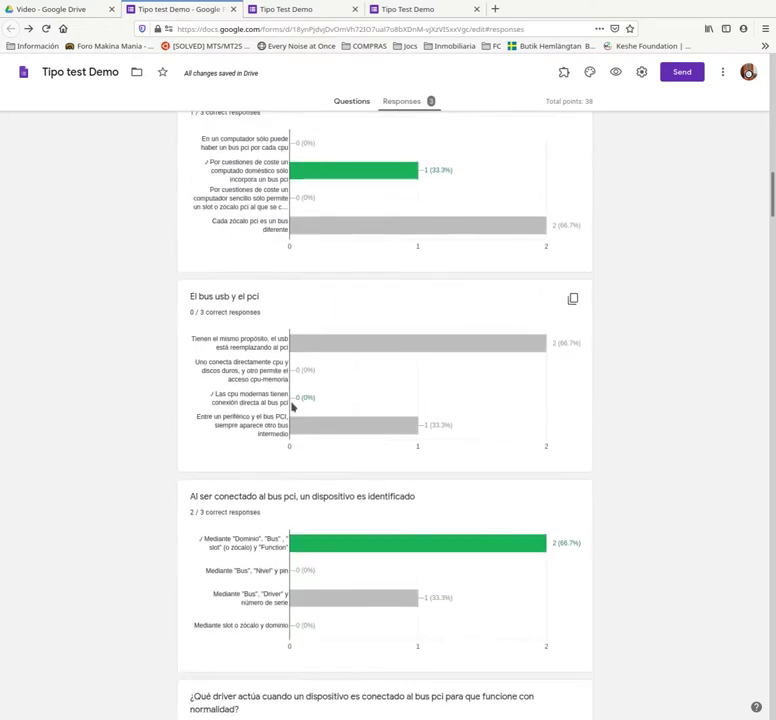
{"action": "scroll", "coordinate": [322, 450], "scroll_direction": "down", "scroll_amount": 5}
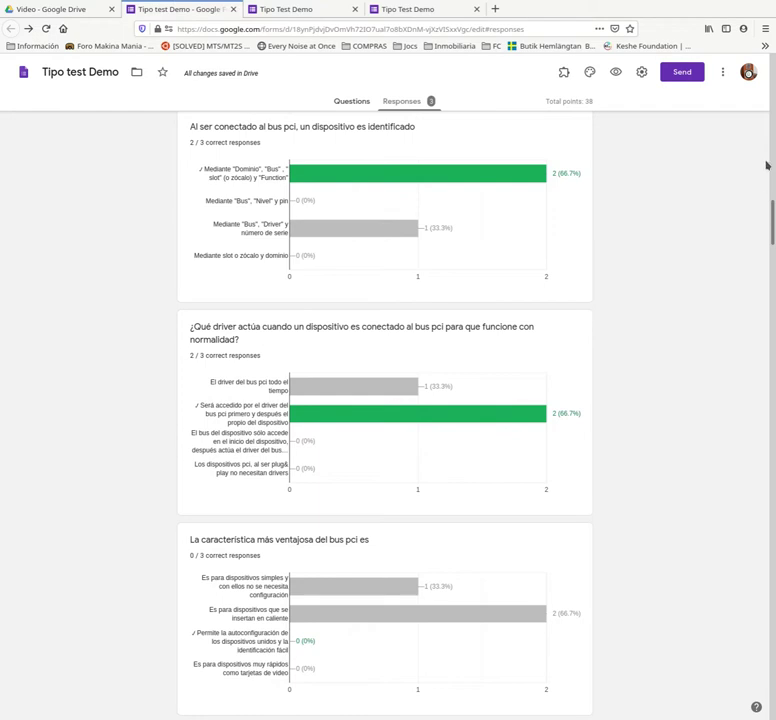
{"action": "left_click", "coordinate": [770, 140]}
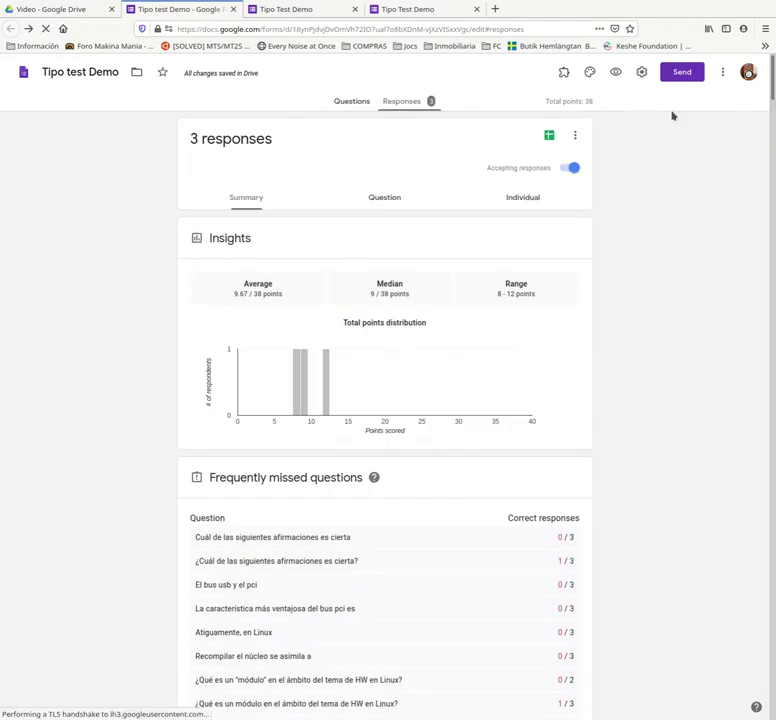
Step: View the responses grouped by question, looking over the answers given to "Escribe tu nombre"
{"action": "left_click", "coordinate": [385, 204]}
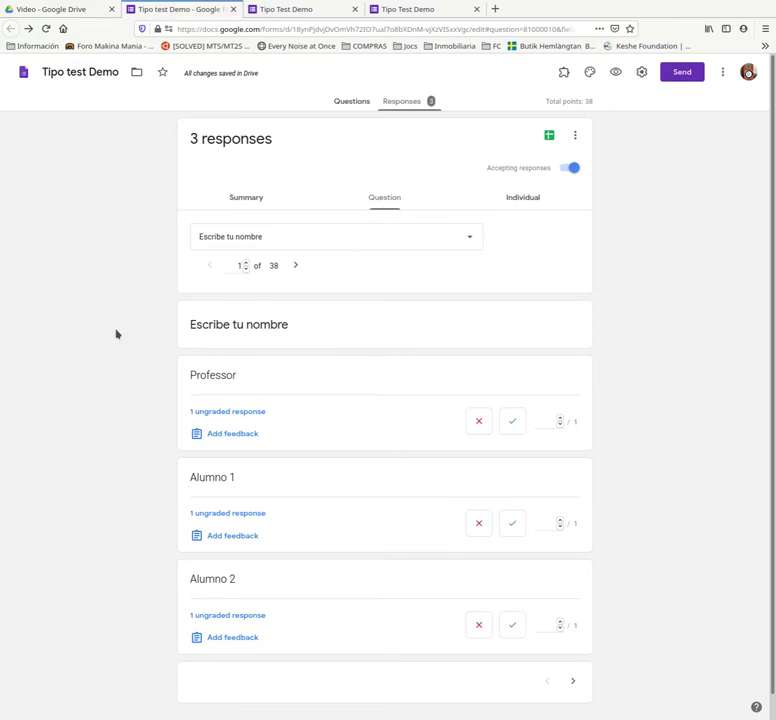
{"action": "scroll", "coordinate": [116, 334], "scroll_direction": "down", "scroll_amount": 1}
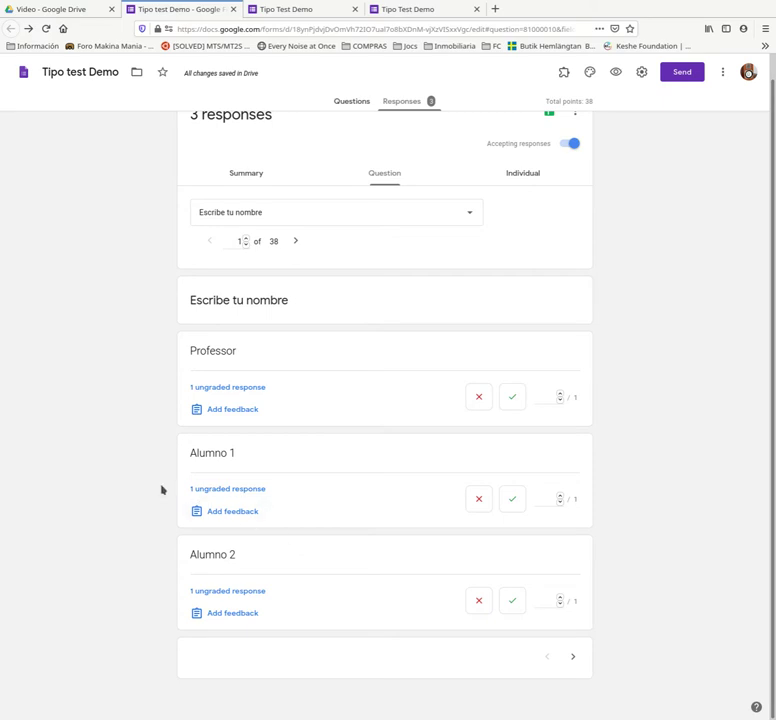
{"action": "scroll", "coordinate": [162, 490], "scroll_direction": "up", "scroll_amount": 1}
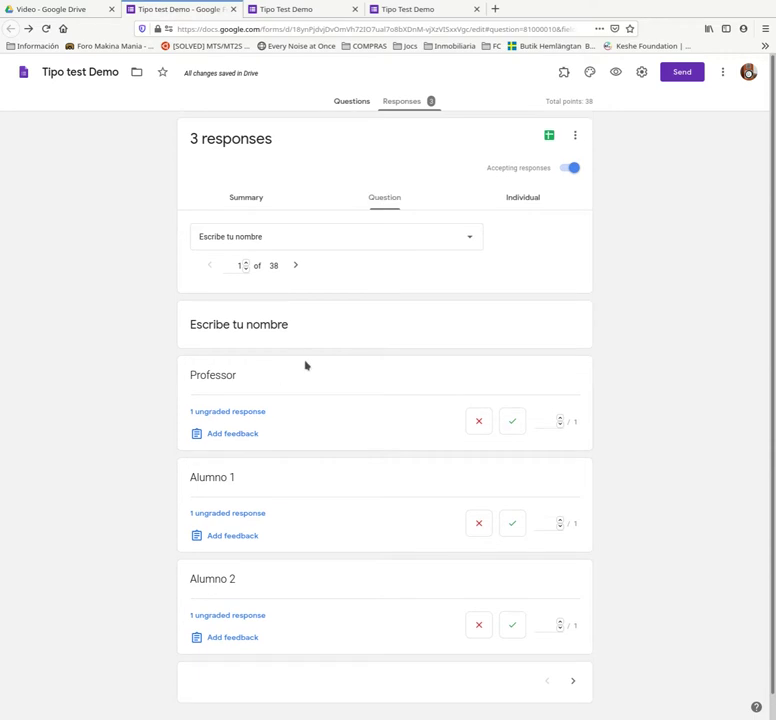
Step: View the individual responses and examine the first respondent's score and marked answers with their corrections
{"action": "left_click", "coordinate": [527, 199]}
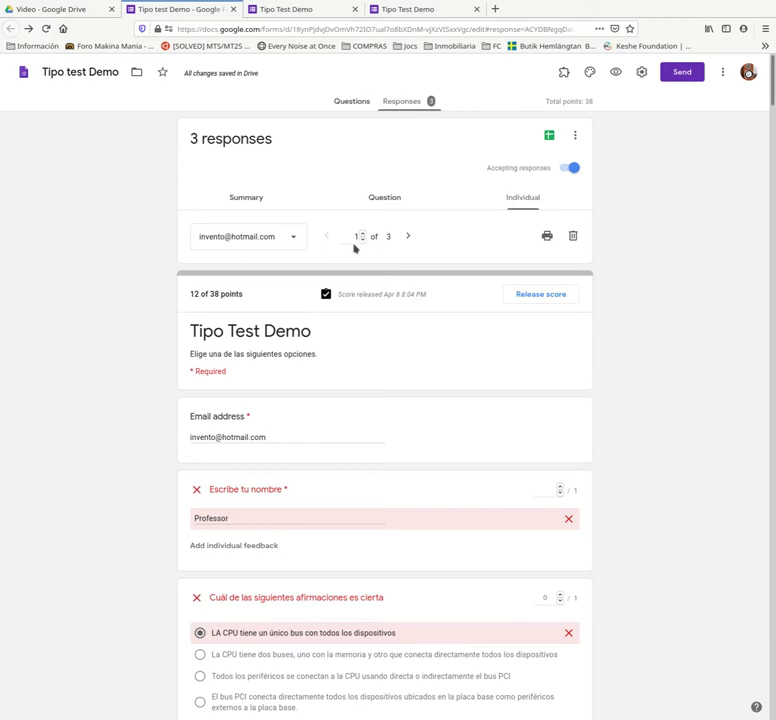
{"action": "scroll", "coordinate": [379, 353], "scroll_direction": "down", "scroll_amount": 5}
{"action": "scroll", "coordinate": [379, 353], "scroll_direction": "down", "scroll_amount": 10}
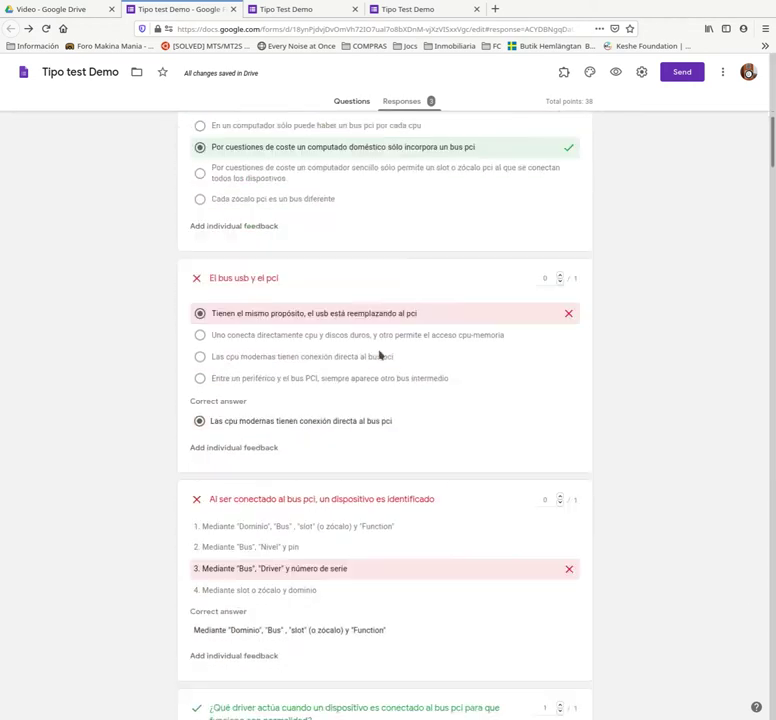
{"action": "scroll", "coordinate": [379, 353], "scroll_direction": "down", "scroll_amount": 7}
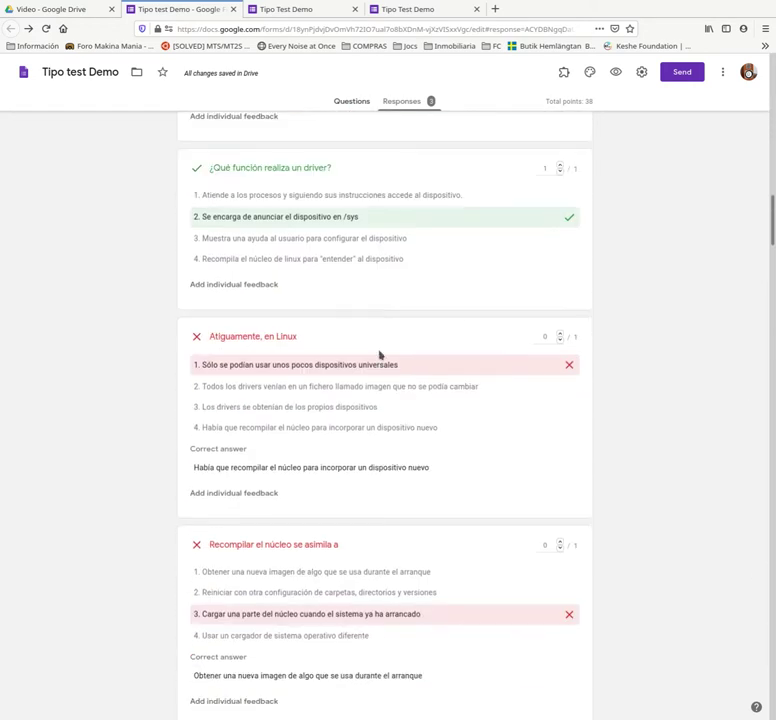
{"action": "scroll", "coordinate": [380, 359], "scroll_direction": "down", "scroll_amount": 1}
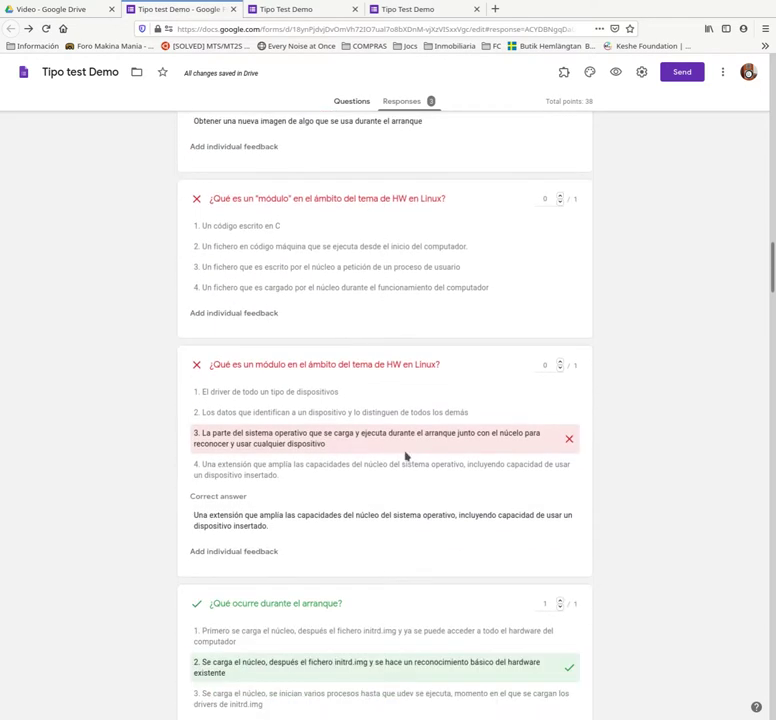
{"action": "scroll", "coordinate": [405, 456], "scroll_direction": "up", "scroll_amount": 10}
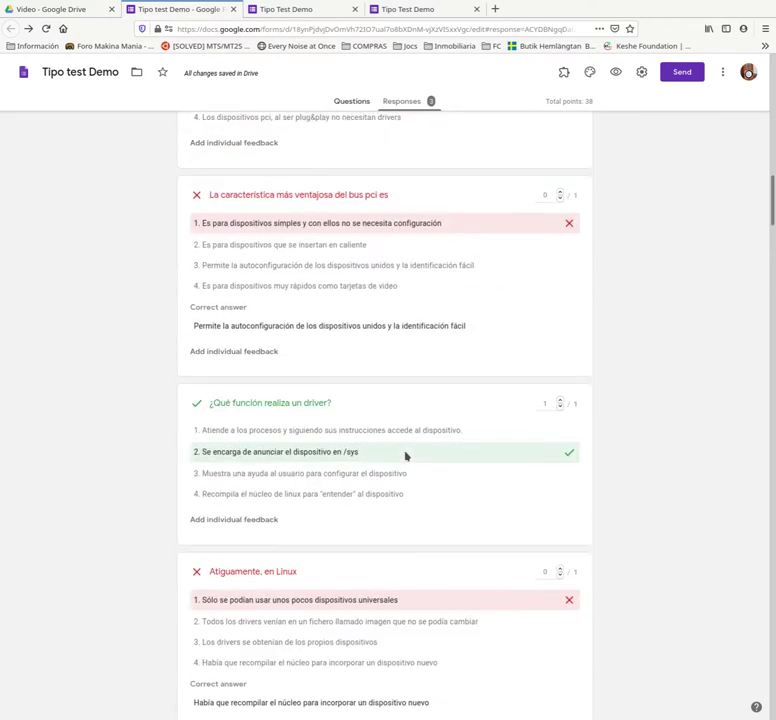
{"action": "scroll", "coordinate": [405, 456], "scroll_direction": "up", "scroll_amount": 10}
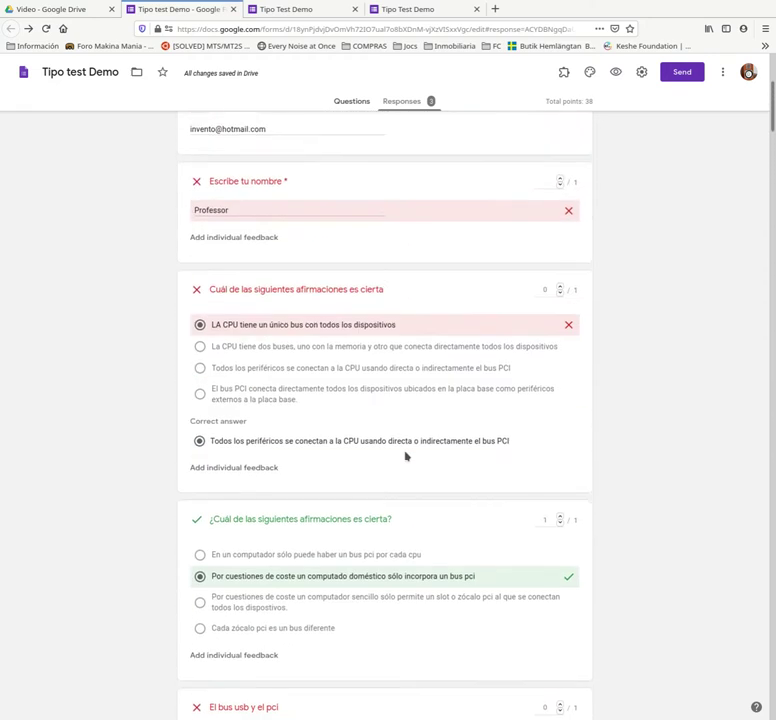
{"action": "scroll", "coordinate": [405, 456], "scroll_direction": "up", "scroll_amount": 1}
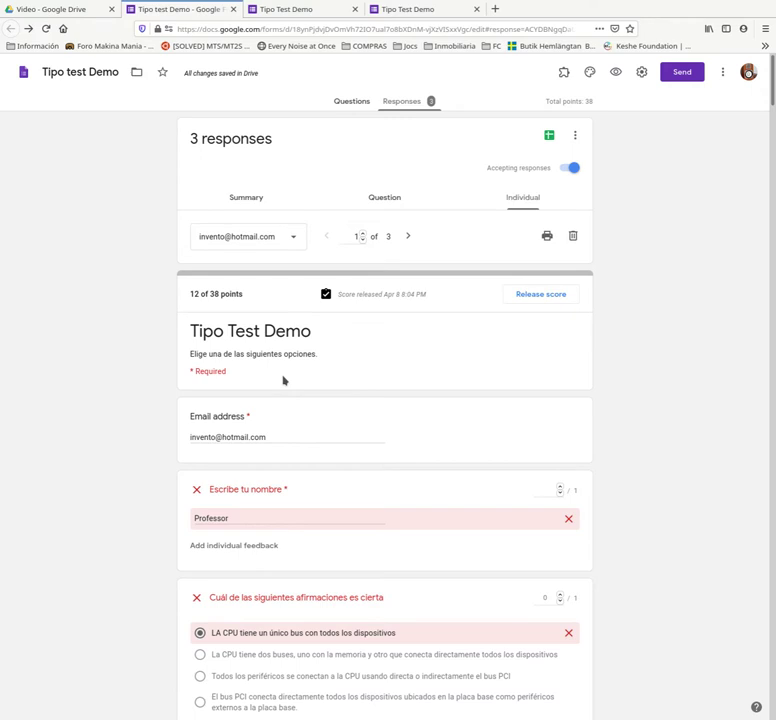
{"action": "scroll", "coordinate": [300, 455], "scroll_direction": "down", "scroll_amount": 4}
{"action": "scroll", "coordinate": [300, 455], "scroll_direction": "down", "scroll_amount": 4}
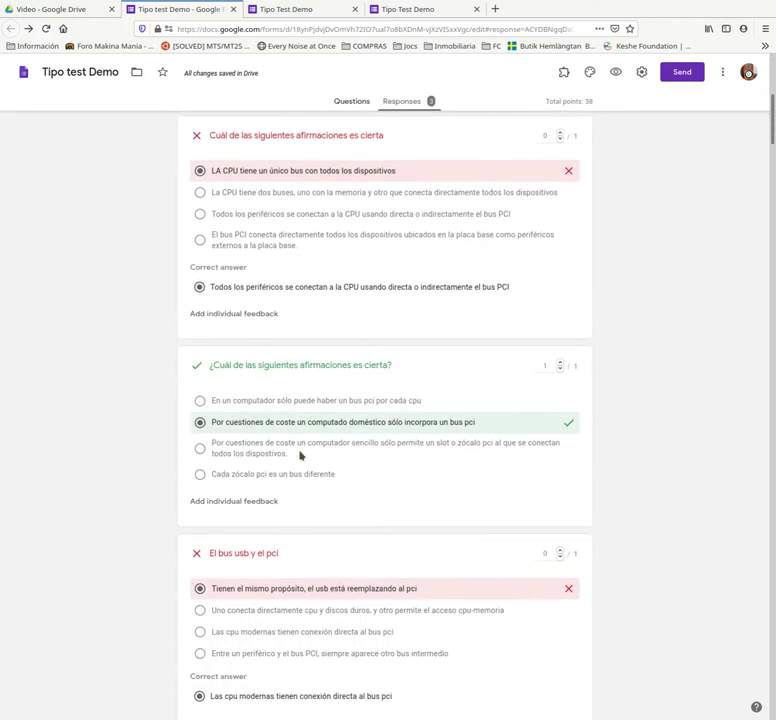
{"action": "scroll", "coordinate": [300, 455], "scroll_direction": "up", "scroll_amount": 6}
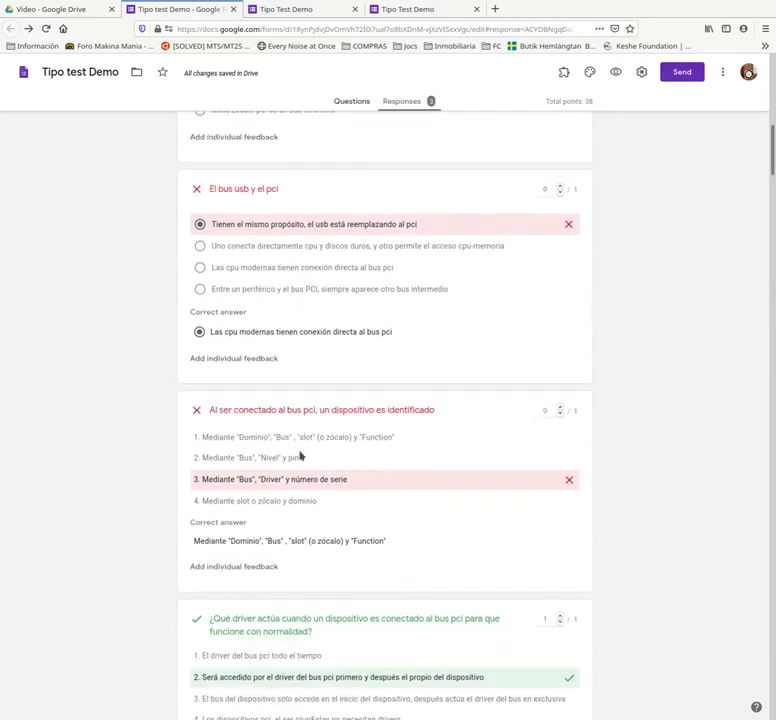
{"action": "scroll", "coordinate": [300, 455], "scroll_direction": "up", "scroll_amount": 3}
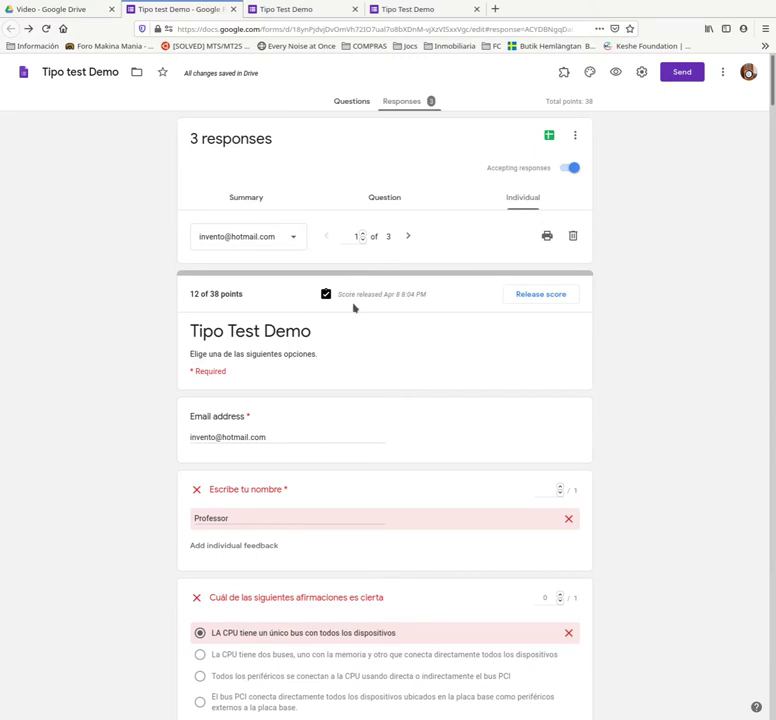
Step: Create a new spreadsheet named "Tipo test Demo (Responses)" as the destination for the form responses
{"action": "left_click", "coordinate": [547, 137]}
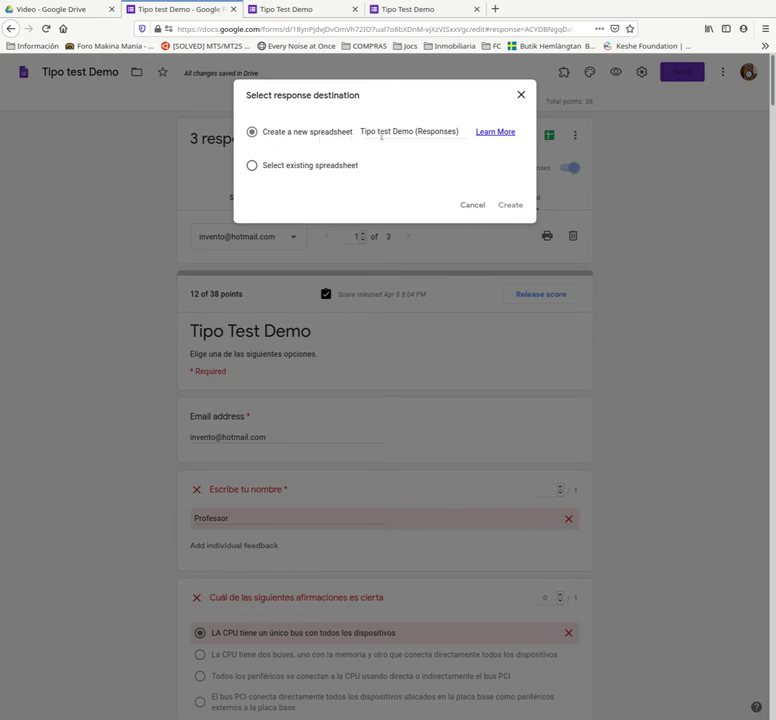
{"action": "left_click", "coordinate": [510, 209]}
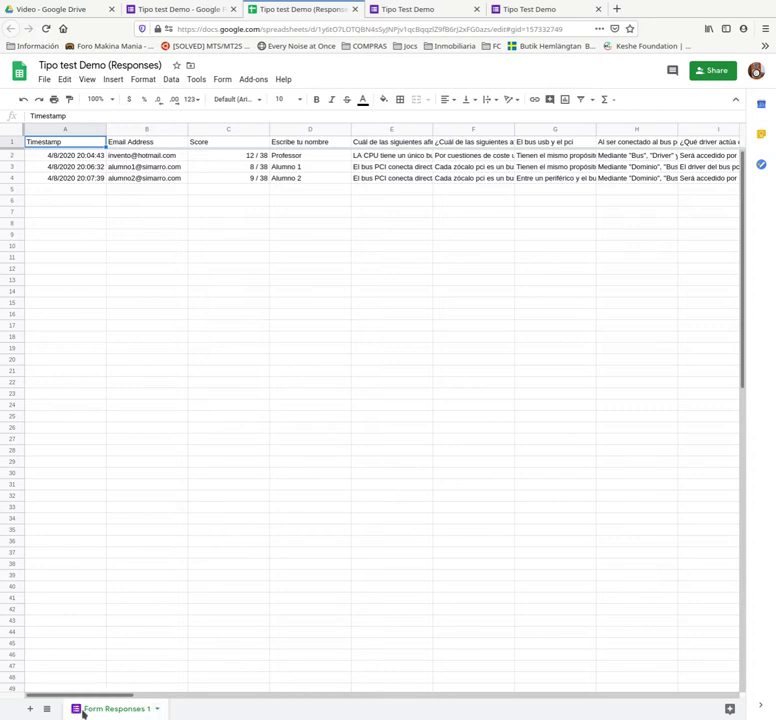
Step: Duplicate the "Form Responses 1" sheet and rename the copy "Correccion"
{"action": "left_click", "coordinate": [158, 708]}
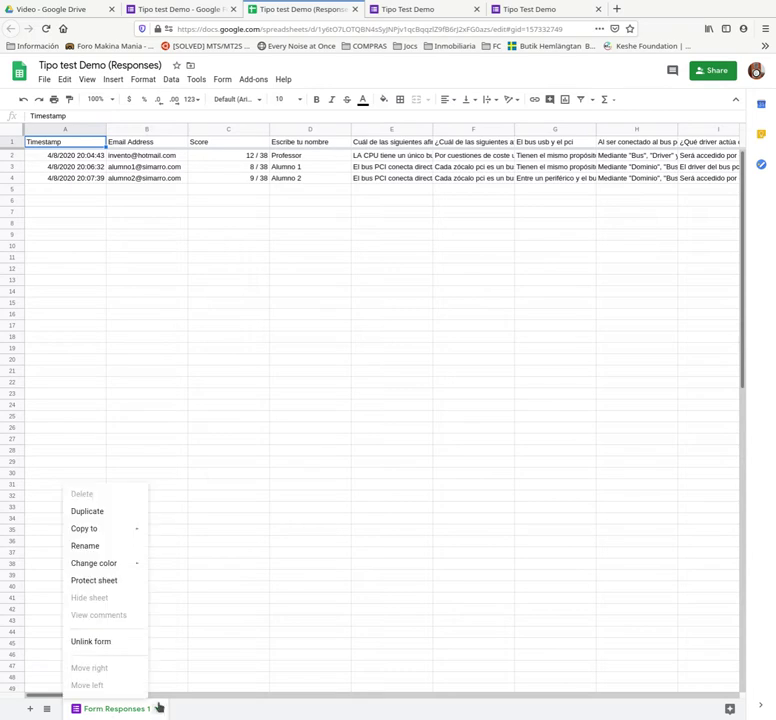
{"action": "left_click", "coordinate": [89, 511]}
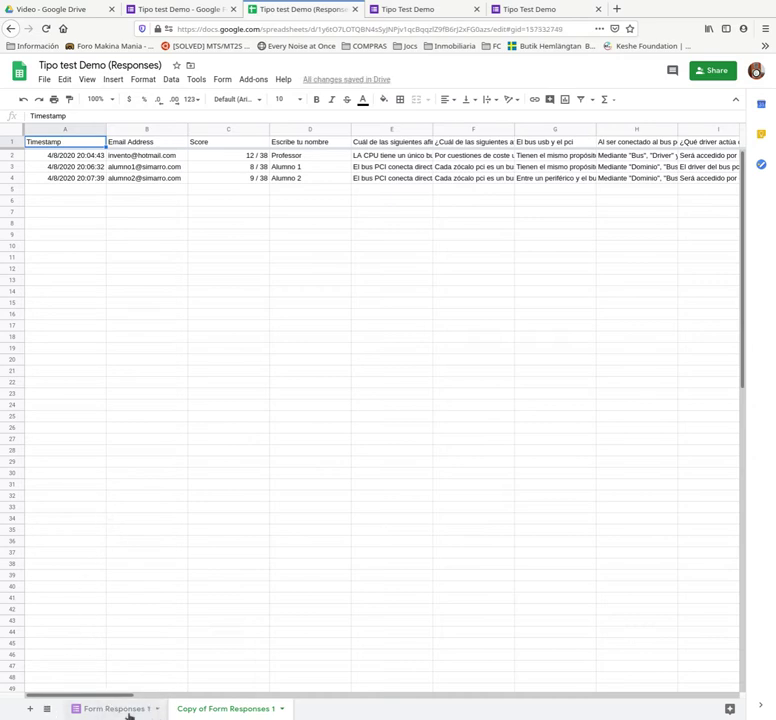
{"action": "left_click", "coordinate": [105, 710]}
{"action": "left_click", "coordinate": [279, 709]}
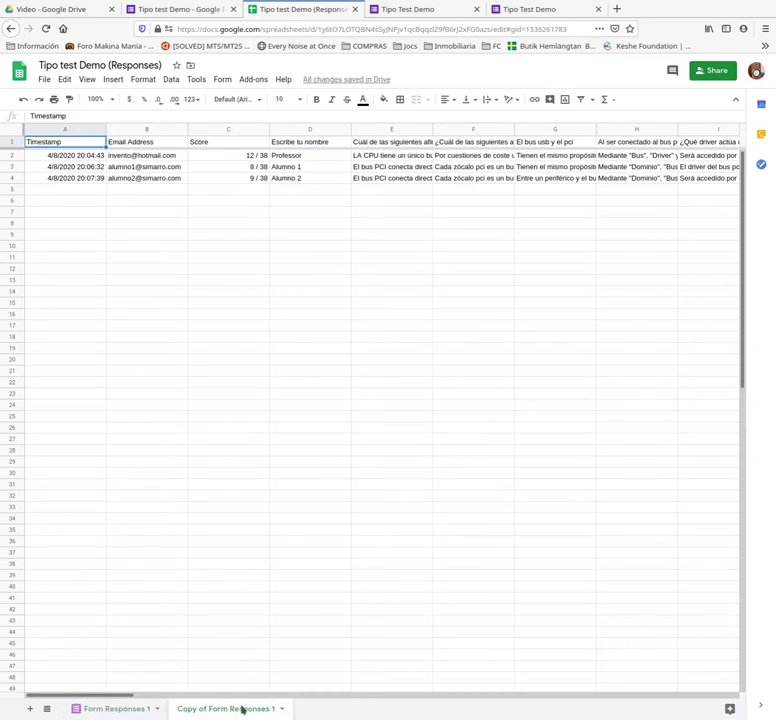
{"action": "left_click", "coordinate": [281, 709]}
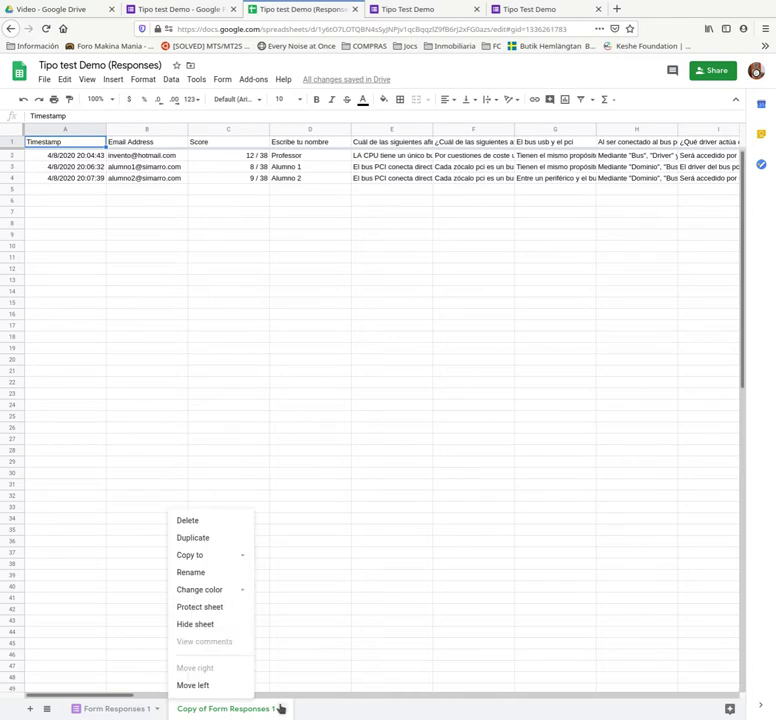
{"action": "left_click", "coordinate": [192, 577]}
{"action": "type", "text": "Corrección"}
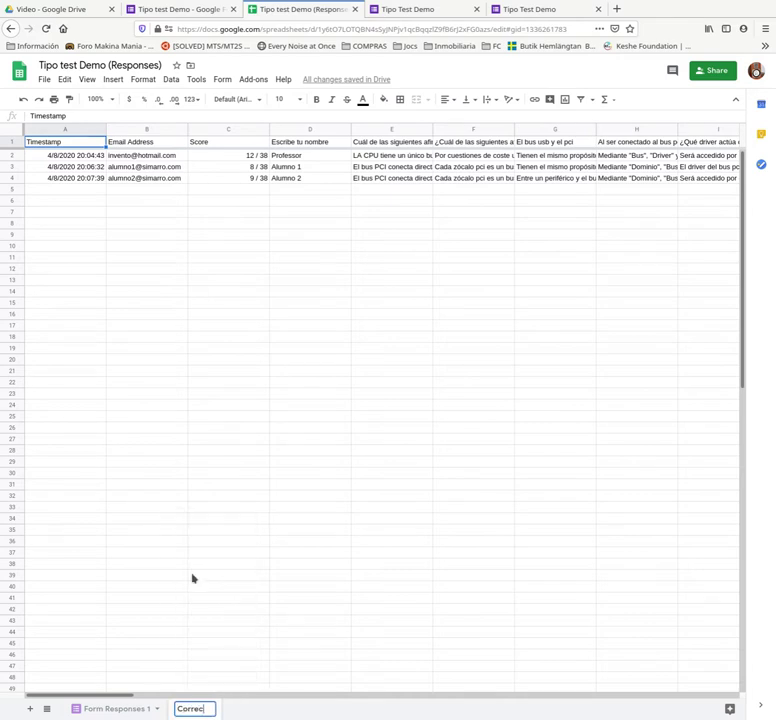
{"action": "key", "text": "BackSpace"}
{"action": "key", "text": "BackSpace"}
{"action": "type", "text": "on"}
{"action": "key", "text": "Return"}
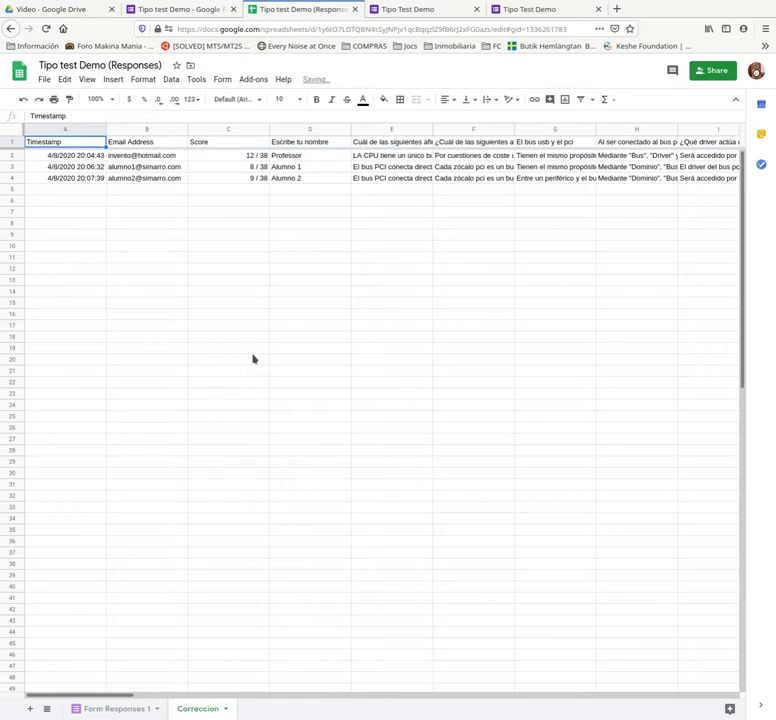
Step: Narrow the Timestamp column on the Correccion sheet and select the Professor row's answers in E2:I2
{"action": "left_click_drag", "start_coordinate": [124, 699], "coordinate": [88, 709]}
{"action": "left_click_drag", "start_coordinate": [106, 131], "coordinate": [72, 131]}
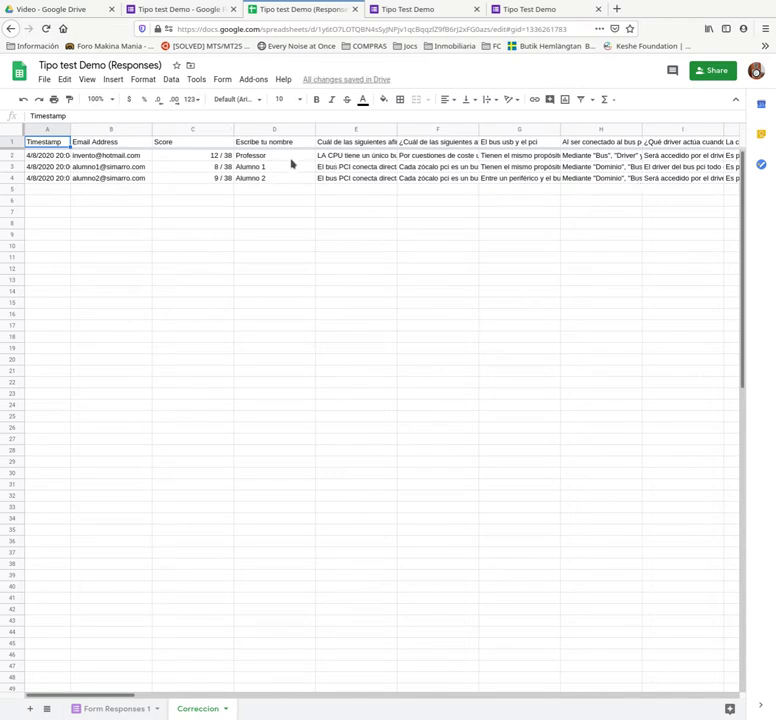
{"action": "left_click_drag", "start_coordinate": [329, 159], "coordinate": [724, 156]}
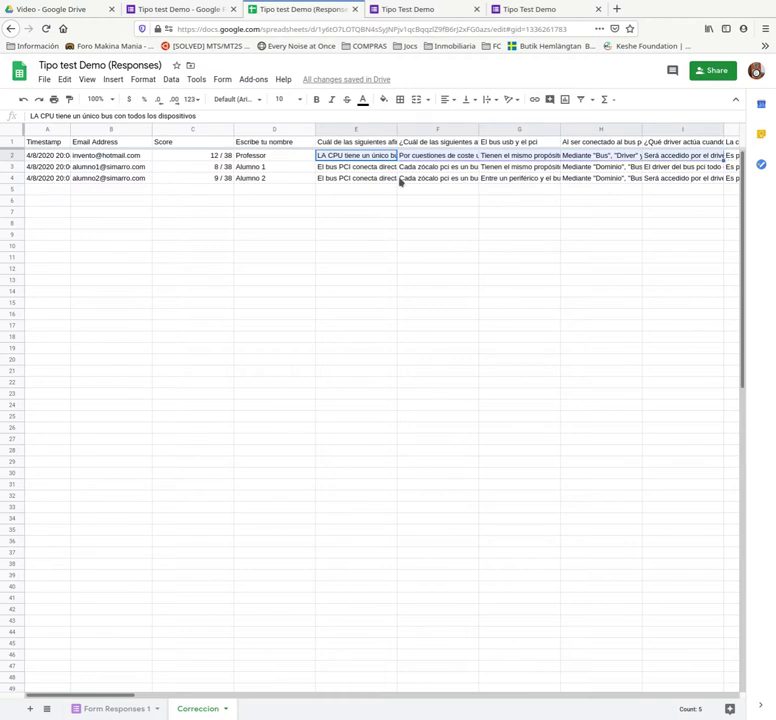
Step: Select the timestamps, email addresses, scores and names of all respondents in cells A2:D4
{"action": "left_click_drag", "start_coordinate": [47, 157], "coordinate": [140, 187]}
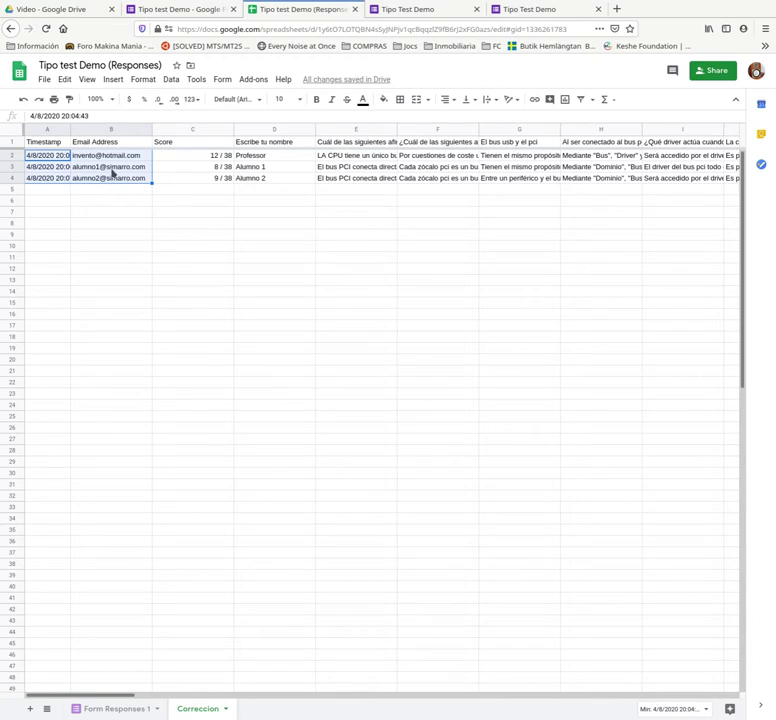
{"action": "left_click", "coordinate": [42, 164]}
{"action": "left_click_drag", "start_coordinate": [42, 155], "coordinate": [297, 188]}
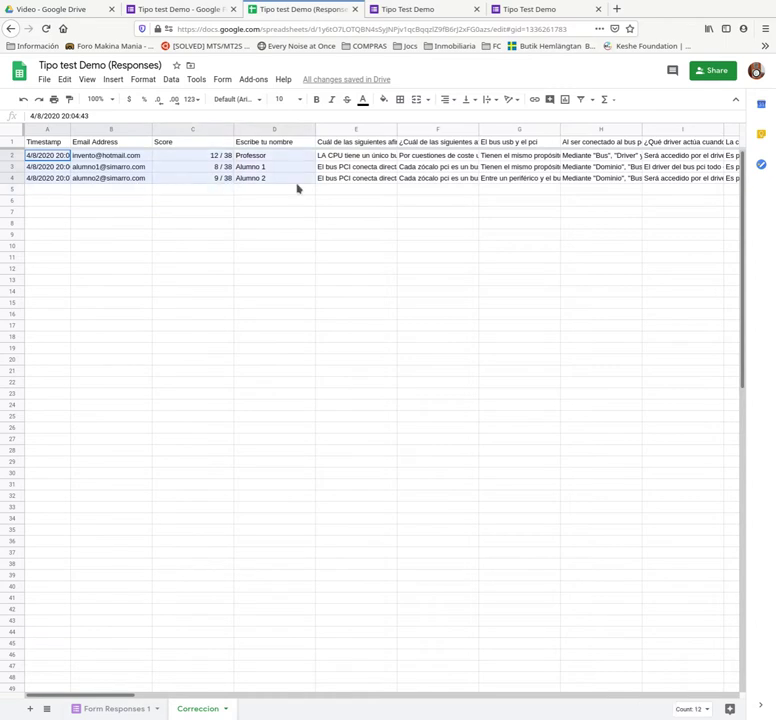
{"action": "key", "text": "ctrl+v"}
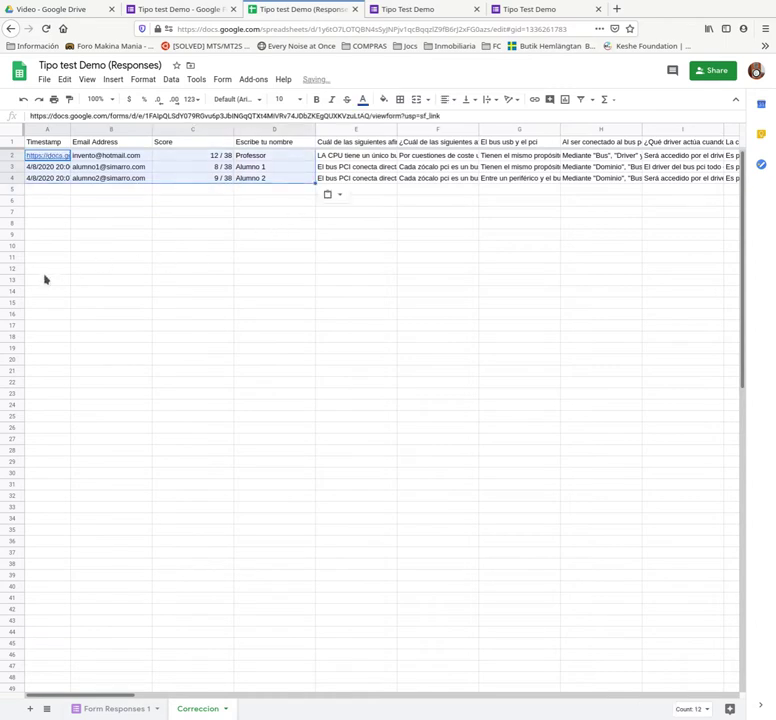
{"action": "left_click", "coordinate": [43, 278]}
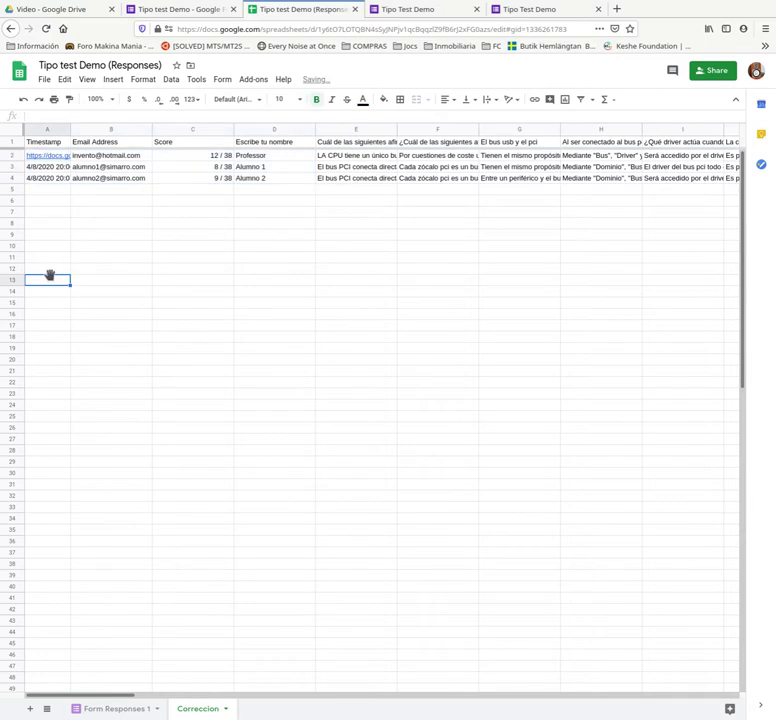
{"action": "key", "text": "ctrl+v"}
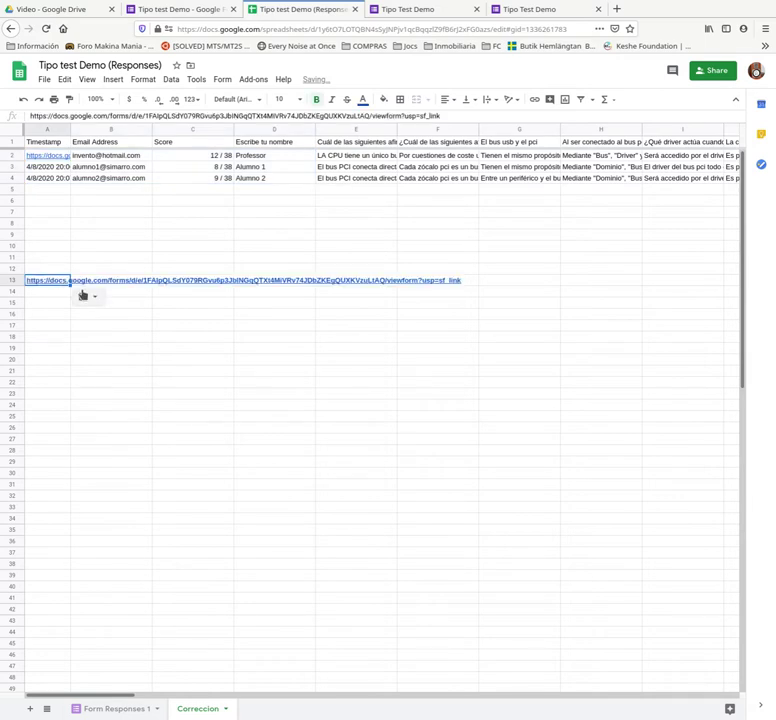
{"action": "key", "text": "ctrl+z"}
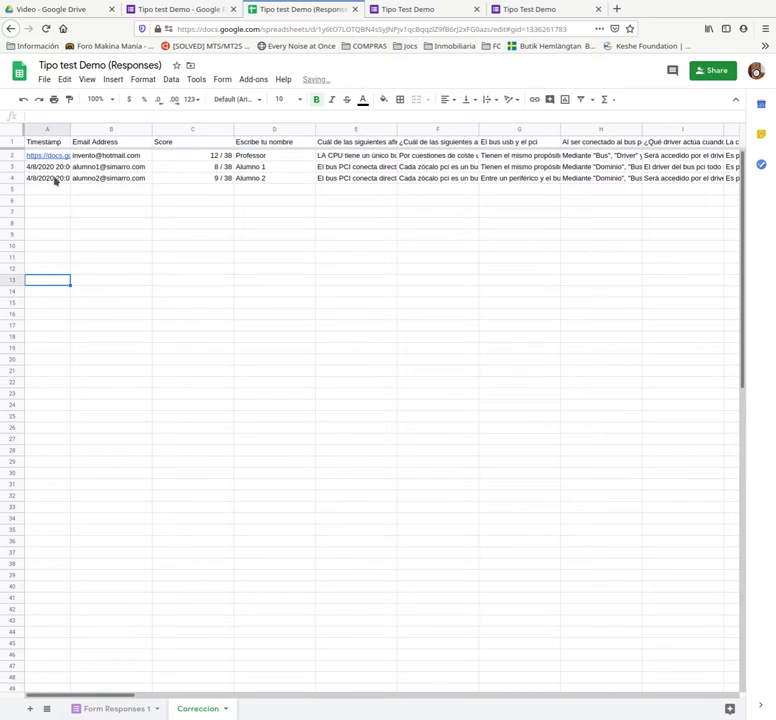
{"action": "key", "text": "ctrl+z"}
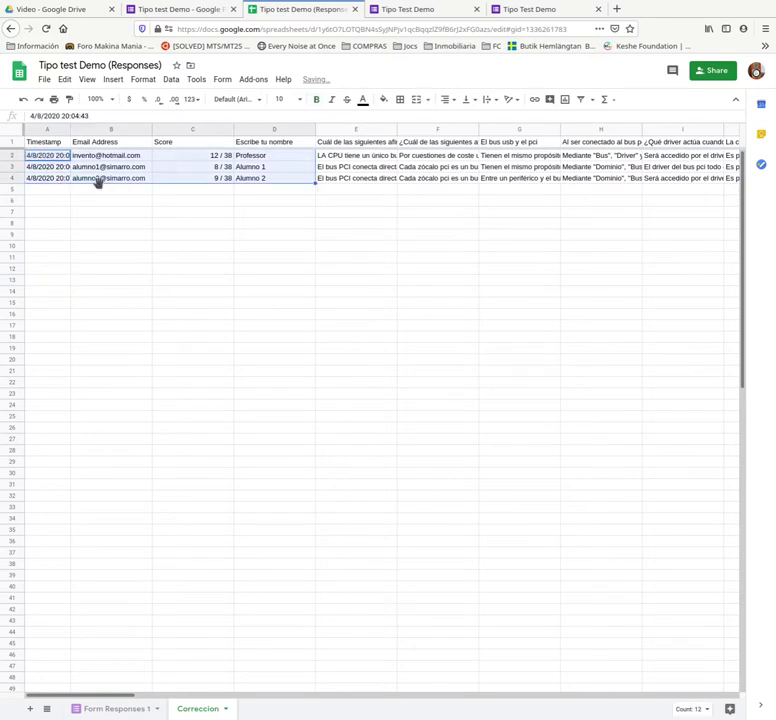
Step: Paste the copied timestamps, emails, scores and names of all respondents starting at A11, and select cell E11
{"action": "left_click", "coordinate": [56, 262]}
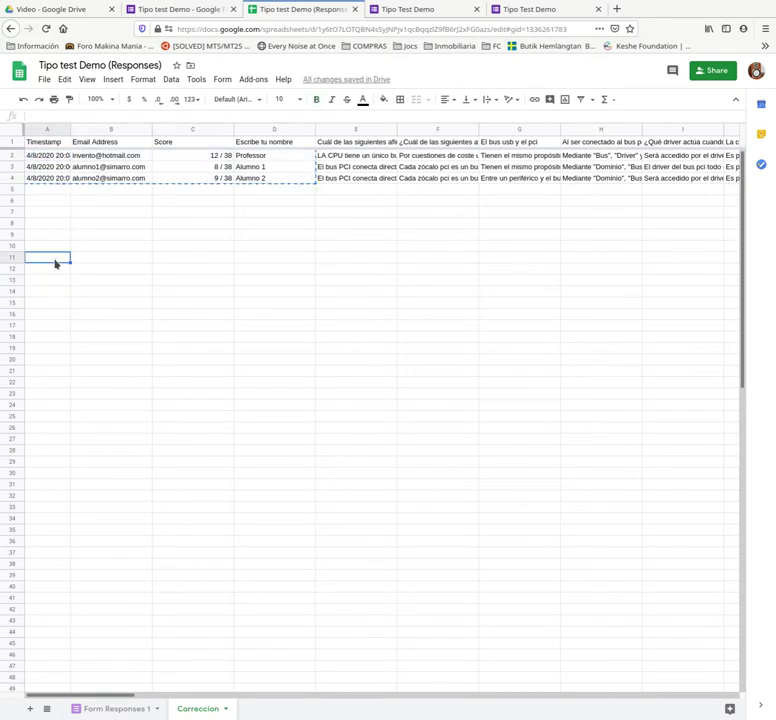
{"action": "key", "text": "ctrl+v"}
{"action": "left_click", "coordinate": [367, 281]}
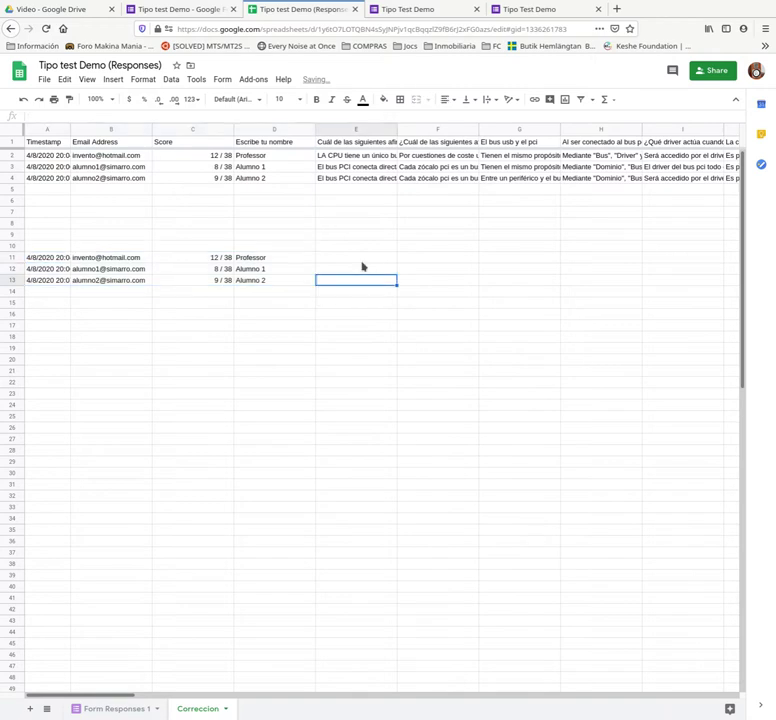
{"action": "left_click", "coordinate": [361, 261]}
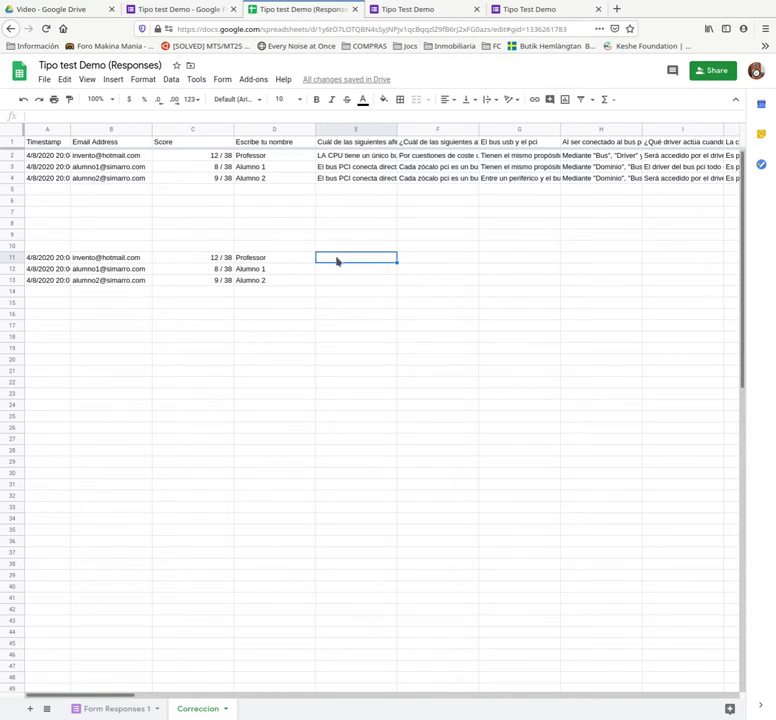
Step: Enter the formula =SI(E2==E2) in cell E11 to compare the Professor's first answer with itself
{"action": "left_click", "coordinate": [360, 158]}
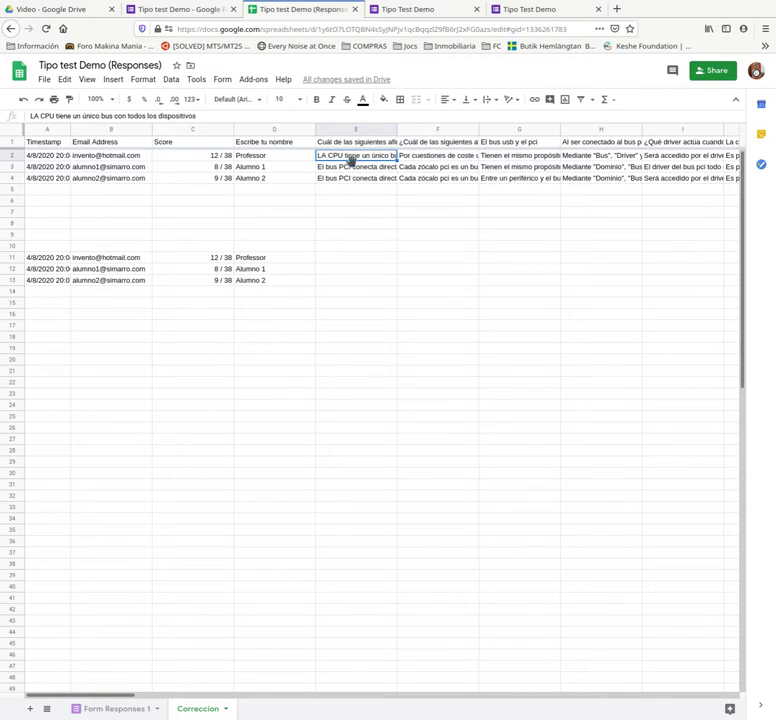
{"action": "left_click", "coordinate": [352, 258]}
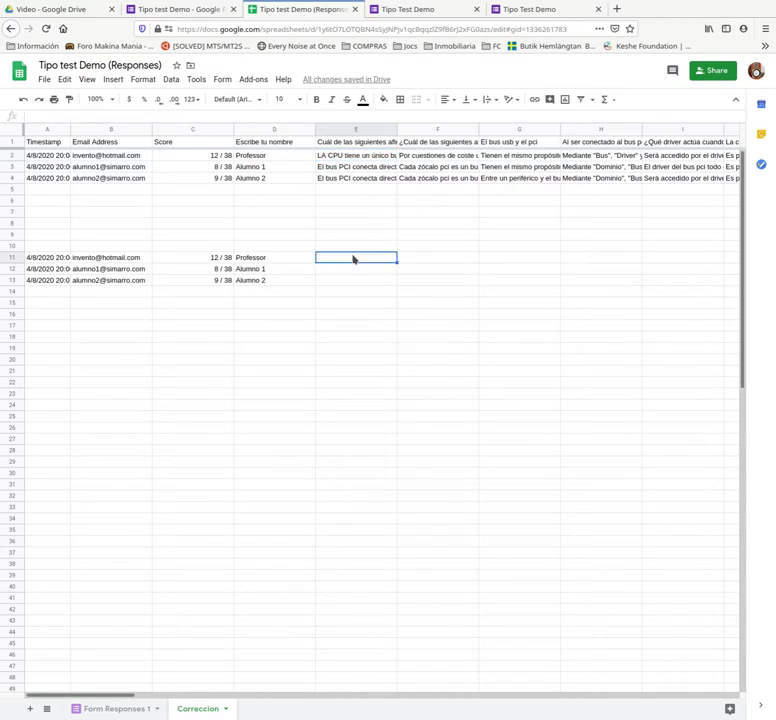
{"action": "type", "text": "=SI("}
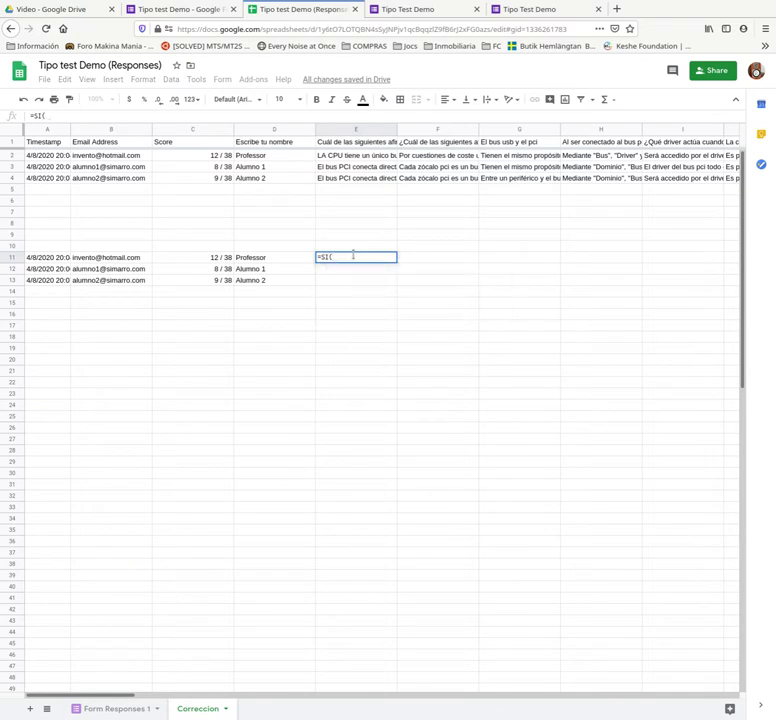
{"action": "left_click", "coordinate": [365, 159]}
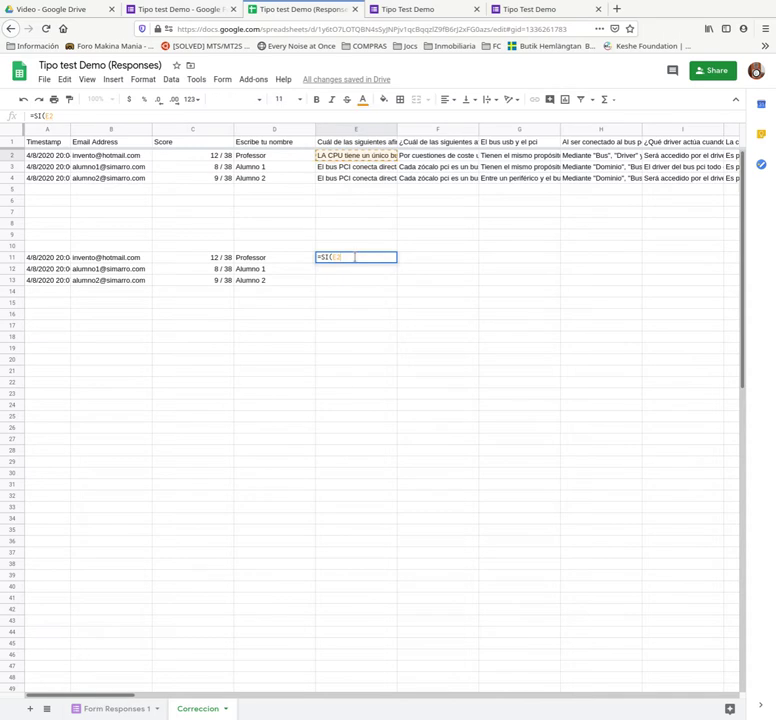
{"action": "type", "text": "=="}
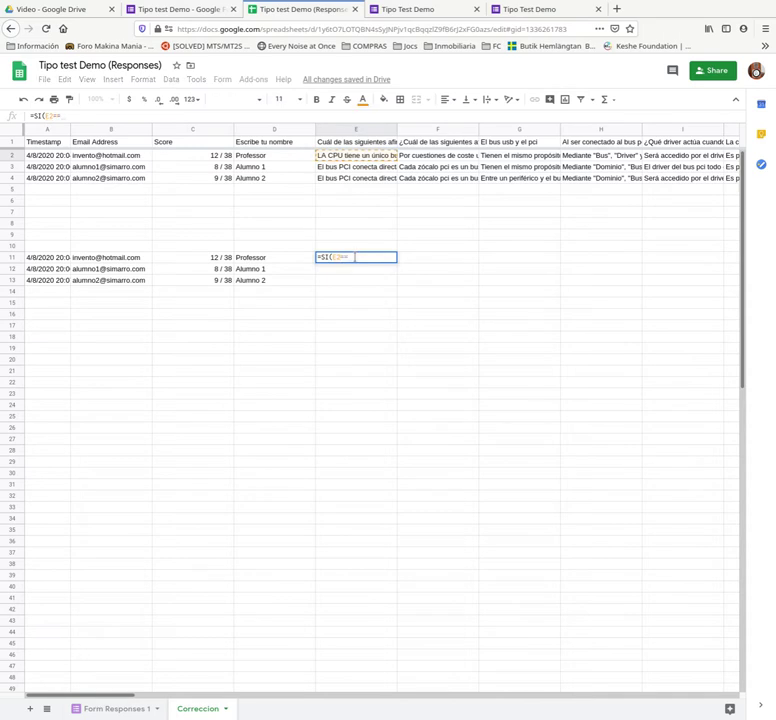
{"action": "left_click", "coordinate": [365, 157]}
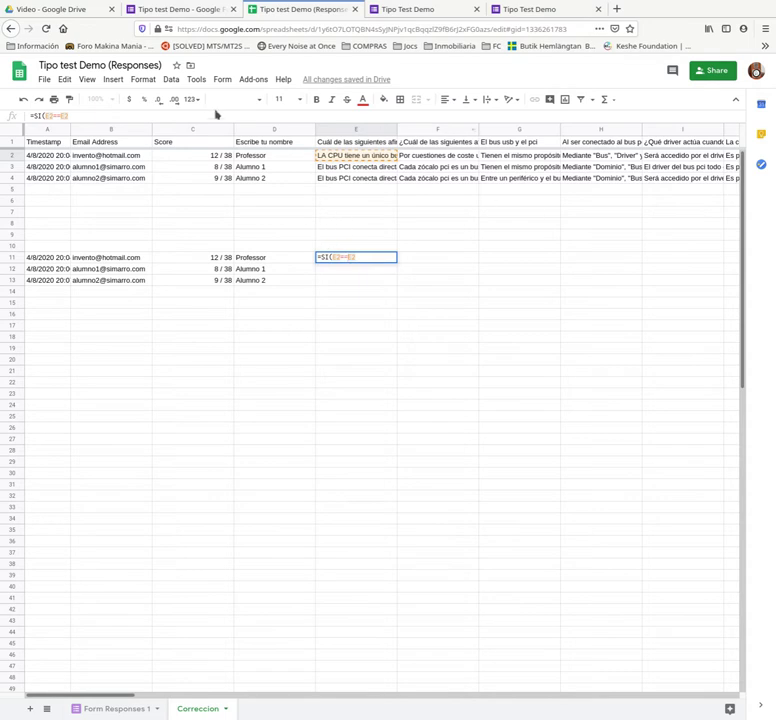
{"action": "left_click", "coordinate": [97, 99]}
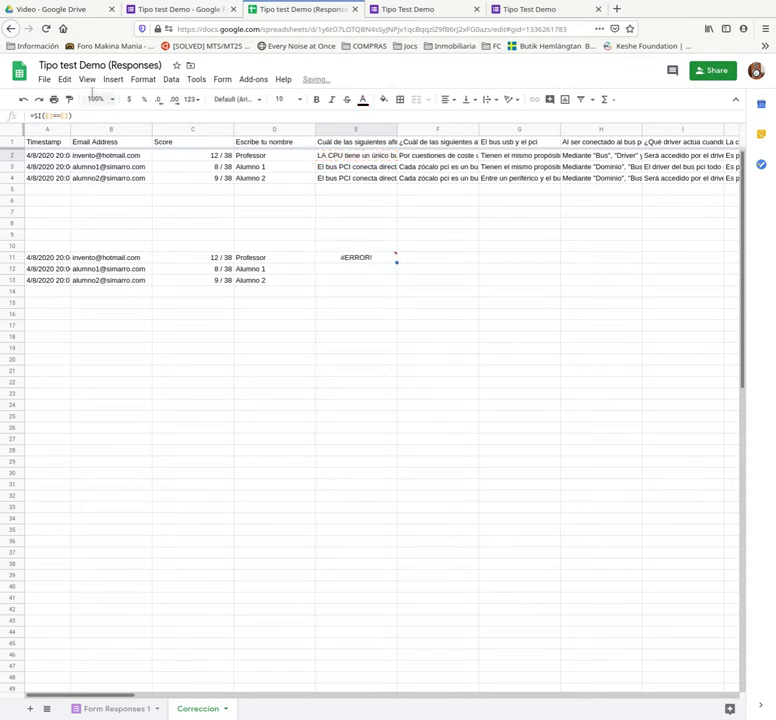
Step: Extend the formula in E11 to =SI(E2==E2,1,.0.1)
{"action": "left_click", "coordinate": [97, 99]}
{"action": "left_click", "coordinate": [97, 221]}
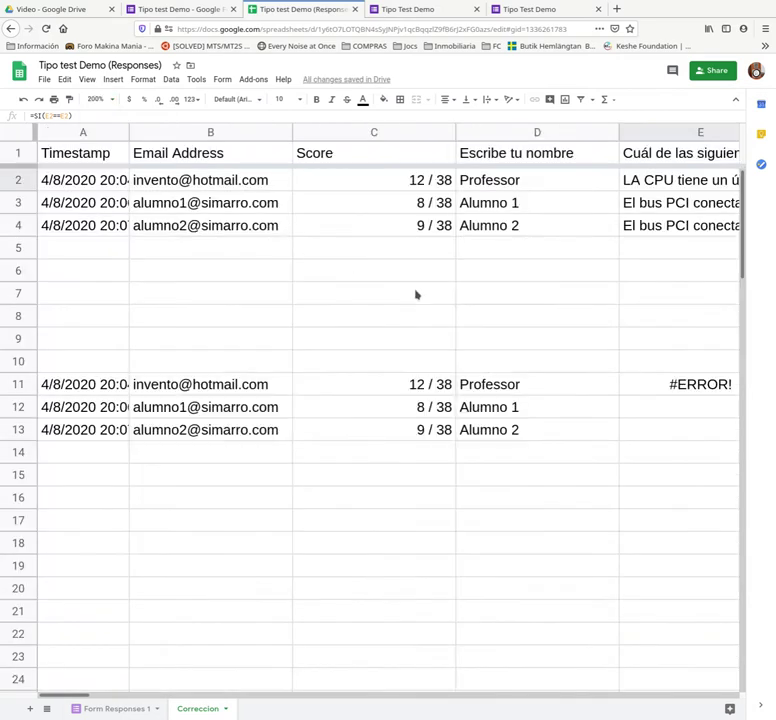
{"action": "left_click_drag", "start_coordinate": [57, 693], "coordinate": [88, 694]}
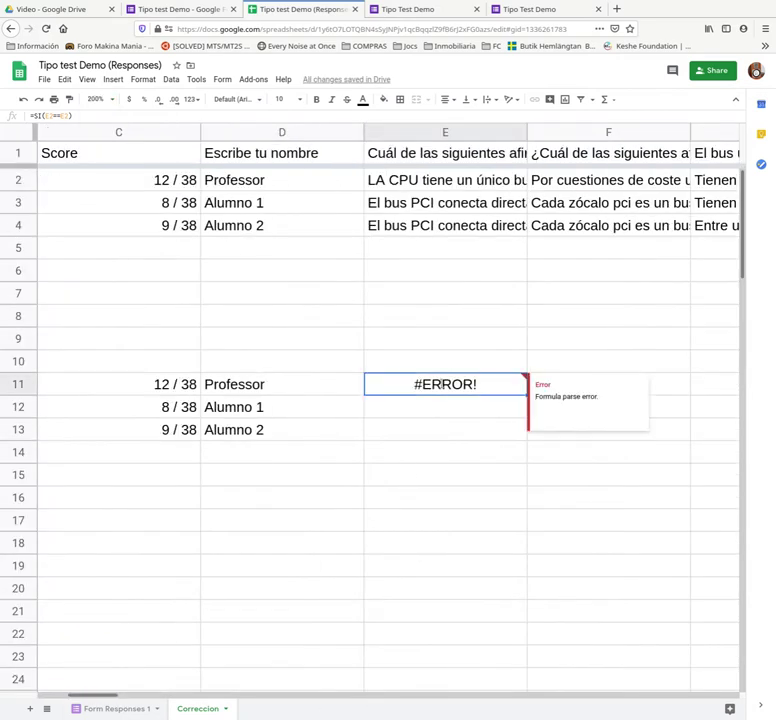
{"action": "double_click", "coordinate": [459, 383]}
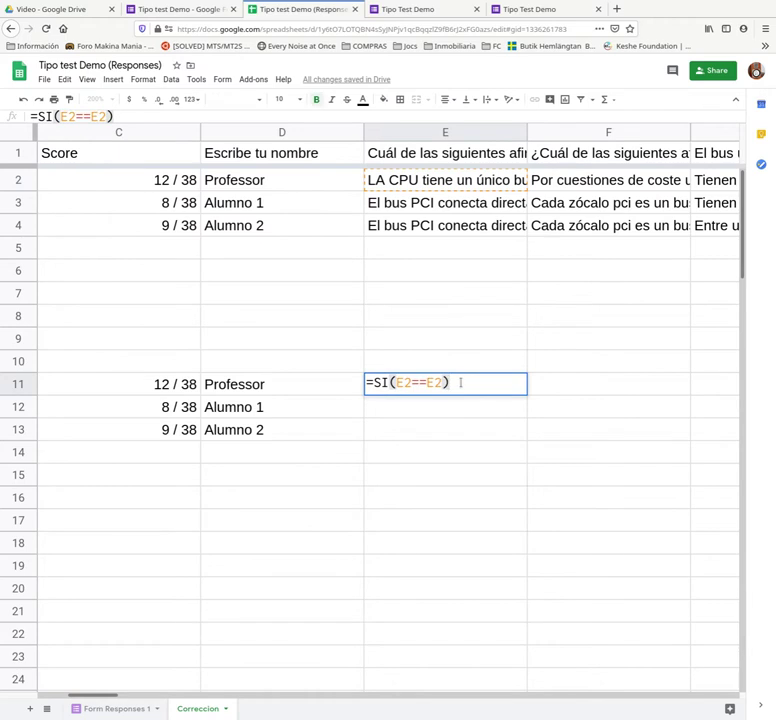
{"action": "key", "text": "BackSpace"}
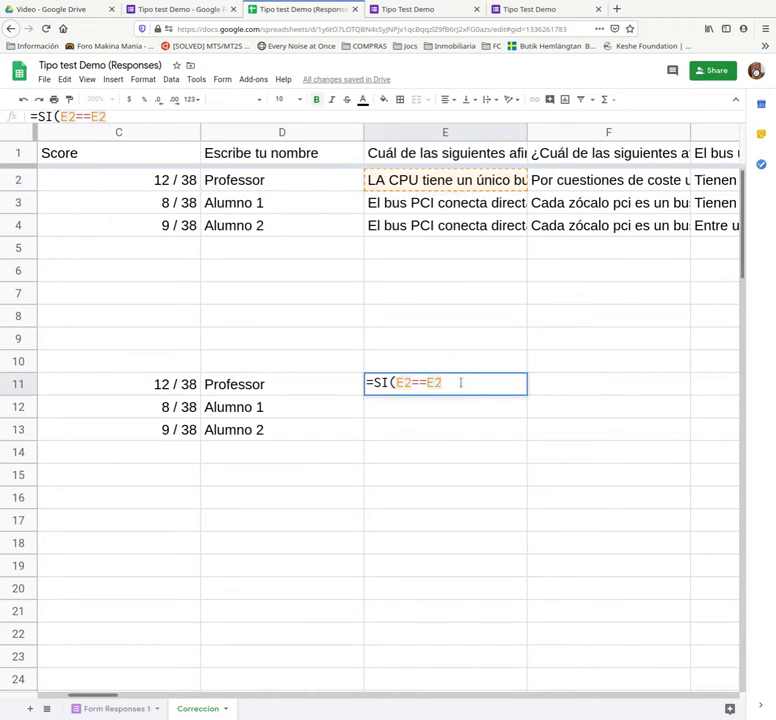
{"action": "type", "text": ",1"}
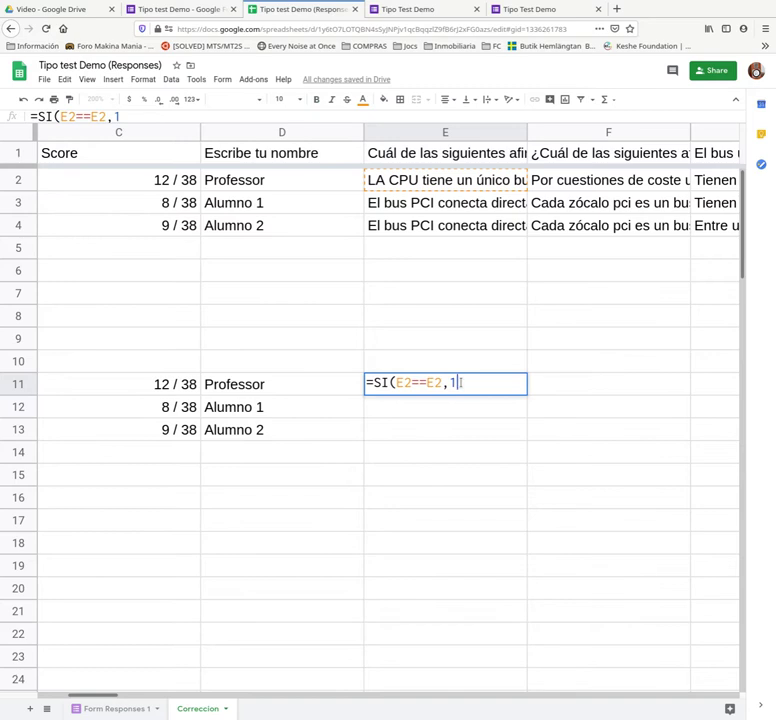
{"action": "type", "text": ",.0.1)"}
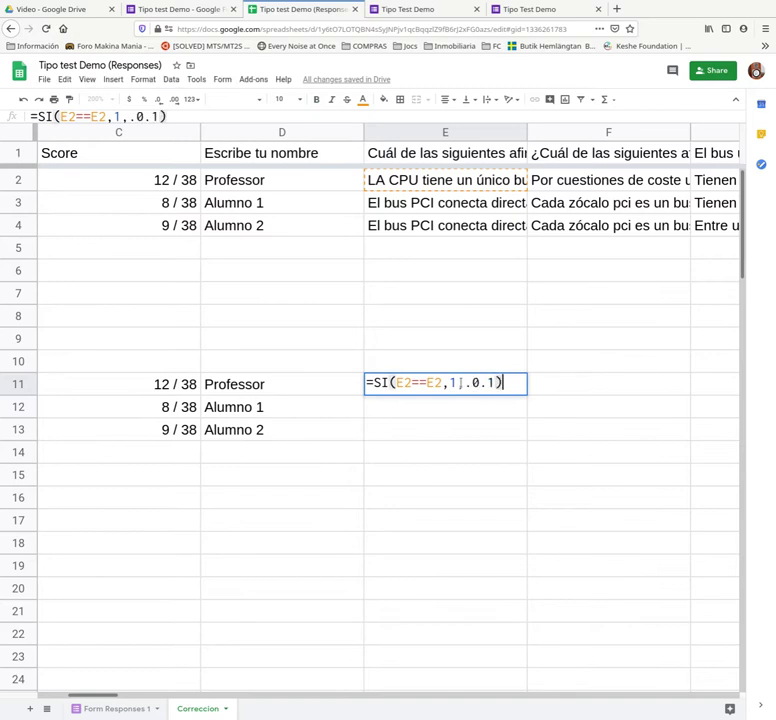
{"action": "key", "text": "Return"}
Step: Replace the double equals sign in the E11 formula with a single one, giving =SI(E2=E2,1,.0.1)
{"action": "left_click", "coordinate": [462, 385]}
{"action": "double_click", "coordinate": [462, 385]}
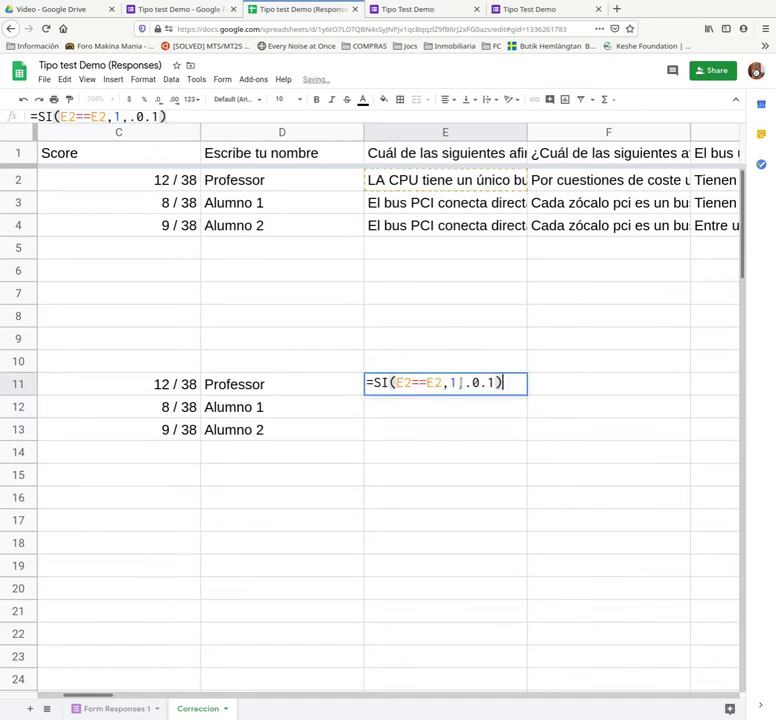
{"action": "mouse_move", "coordinate": [414, 384]}
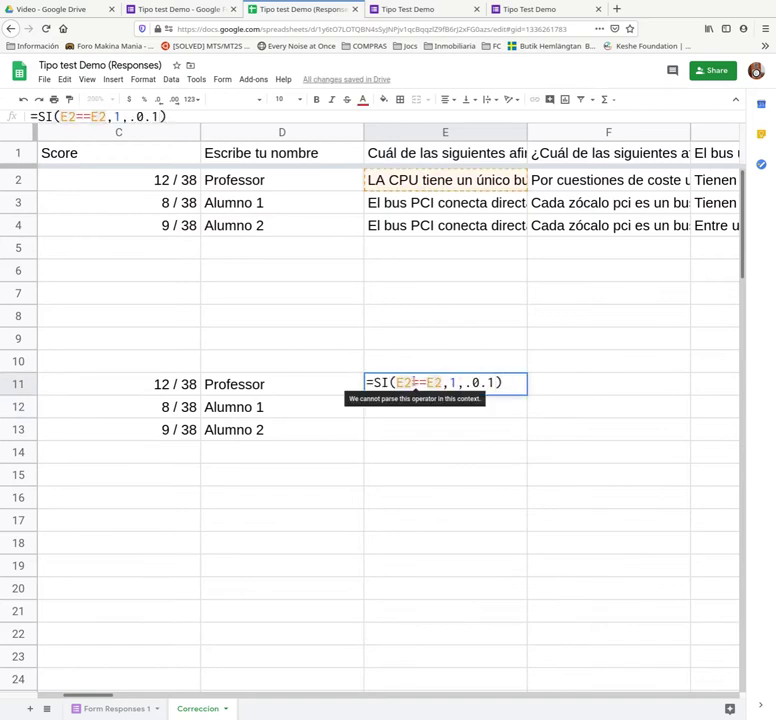
{"action": "key", "text": "Return"}
{"action": "left_click", "coordinate": [415, 385]}
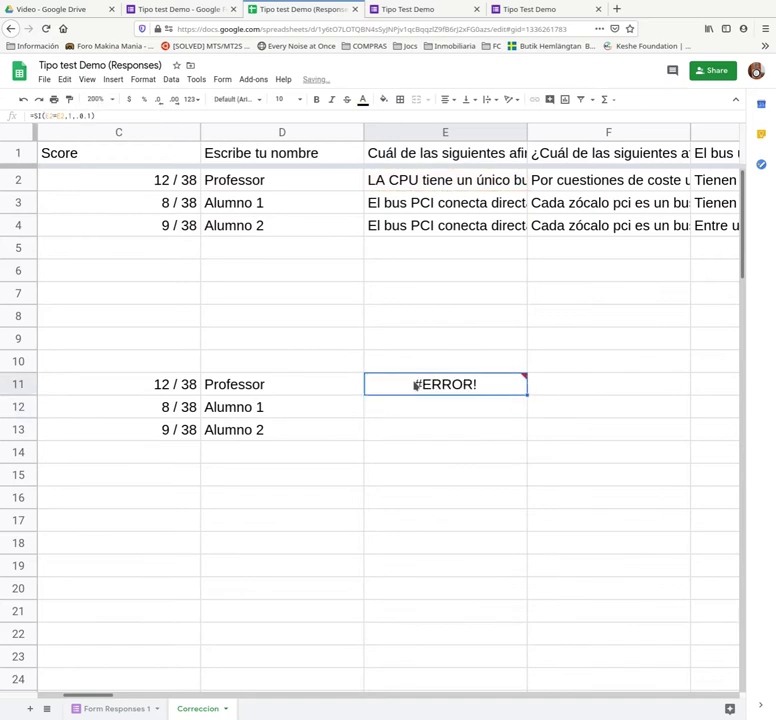
Step: Change the function name in the E11 formula to IF, giving =IF(E2=E2,1,.0.1)
{"action": "double_click", "coordinate": [415, 385]}
{"action": "key", "text": "ctrl+a"}
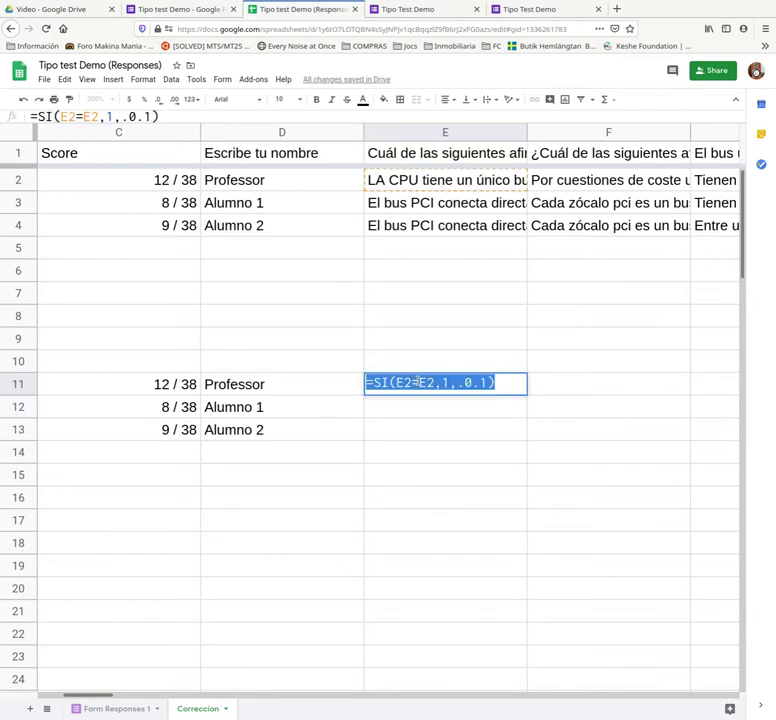
{"action": "left_click", "coordinate": [427, 383]}
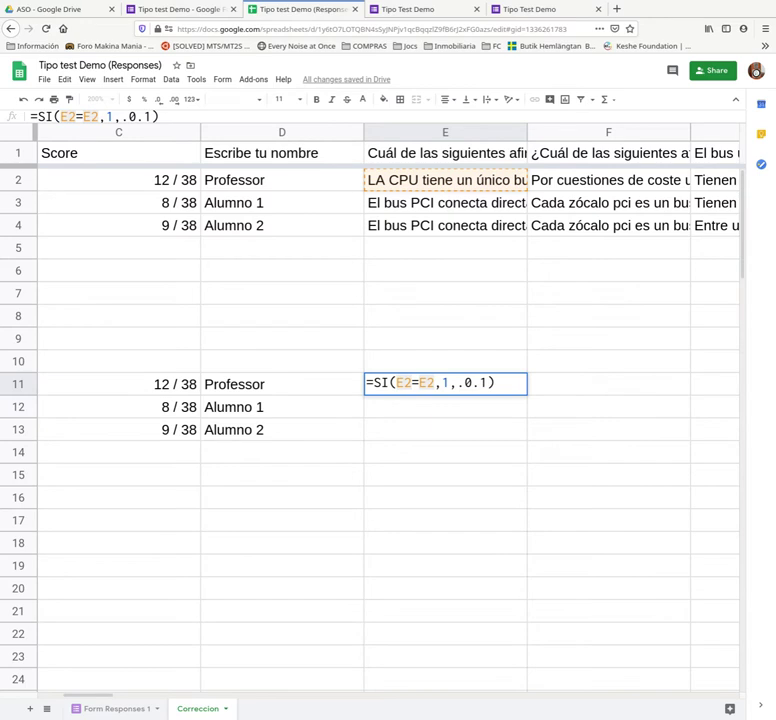
{"action": "left_click", "coordinate": [384, 383]}
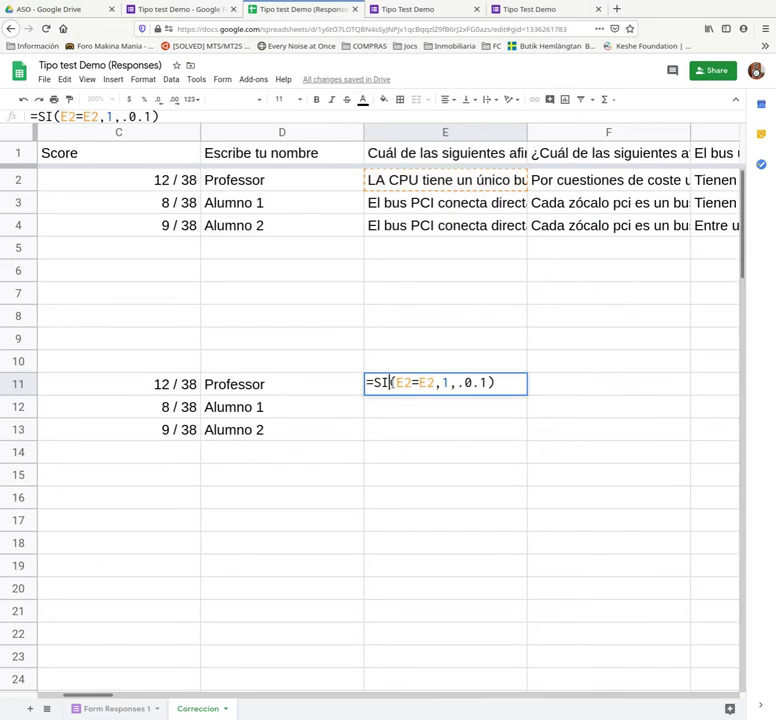
{"action": "key", "text": "BackSpace"}
{"action": "type", "text": "IF"}
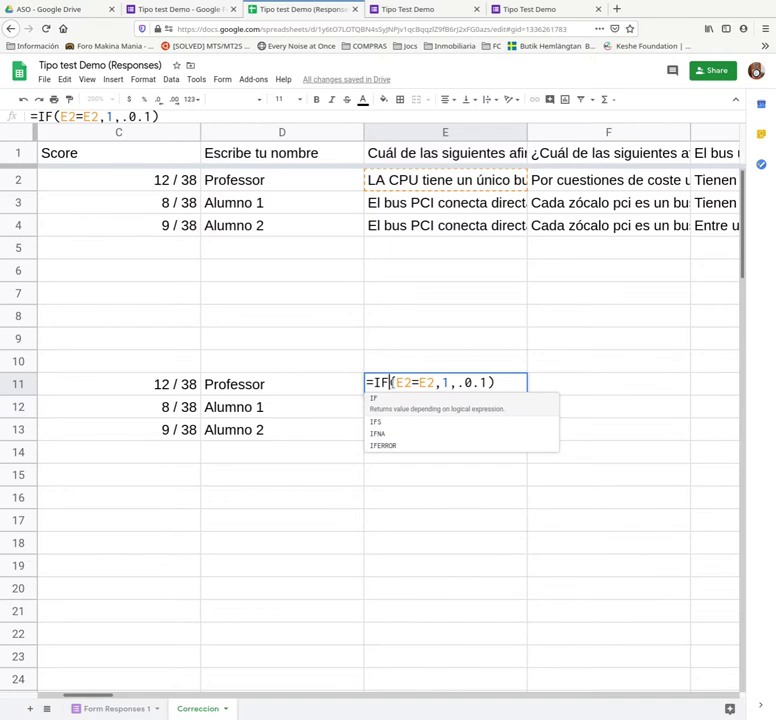
{"action": "key", "text": "Right"}
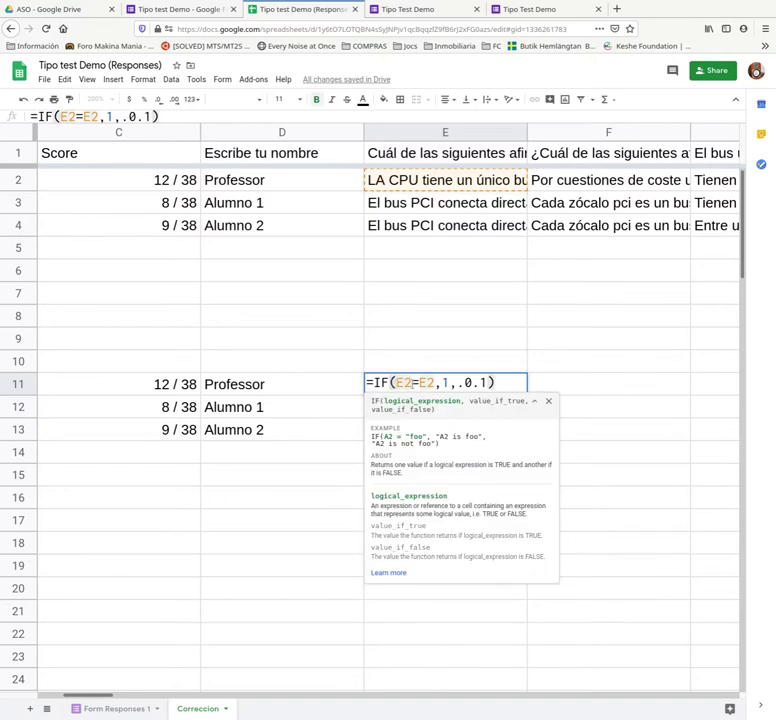
{"action": "left_click", "coordinate": [520, 383]}
{"action": "key", "text": "Return"}
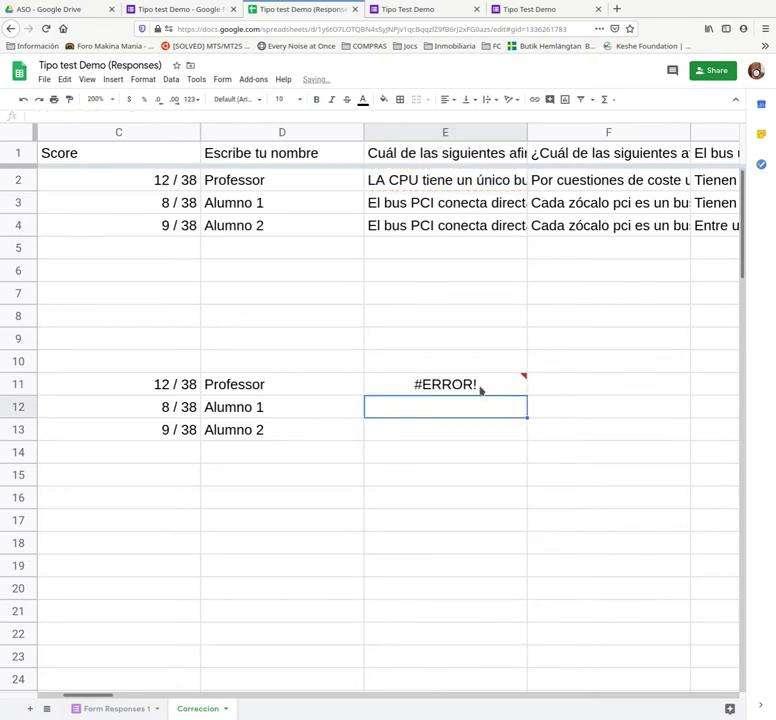
Step: Try the E11 formula with a double equals sign as =IF(E2==E2,1,.0.1)
{"action": "double_click", "coordinate": [481, 383]}
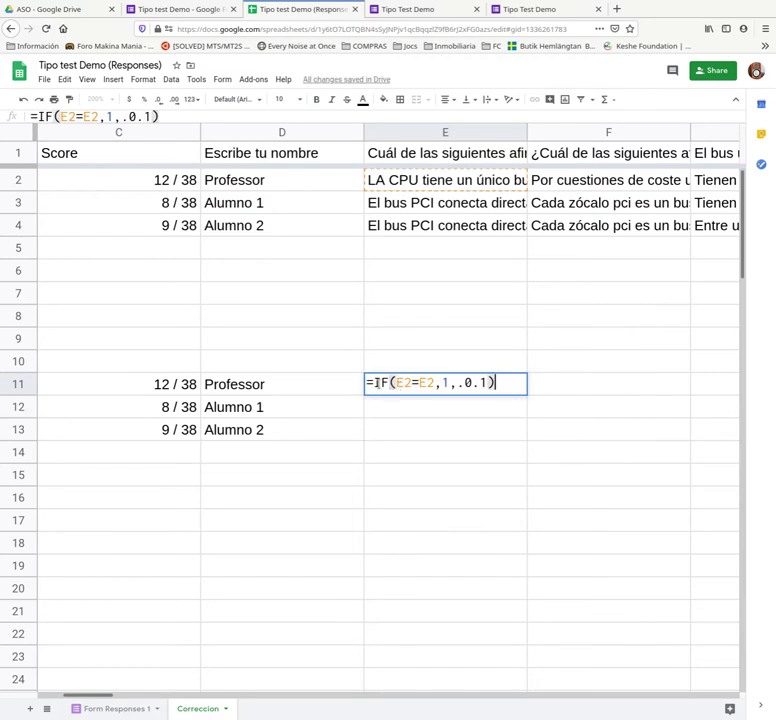
{"action": "left_click", "coordinate": [412, 383]}
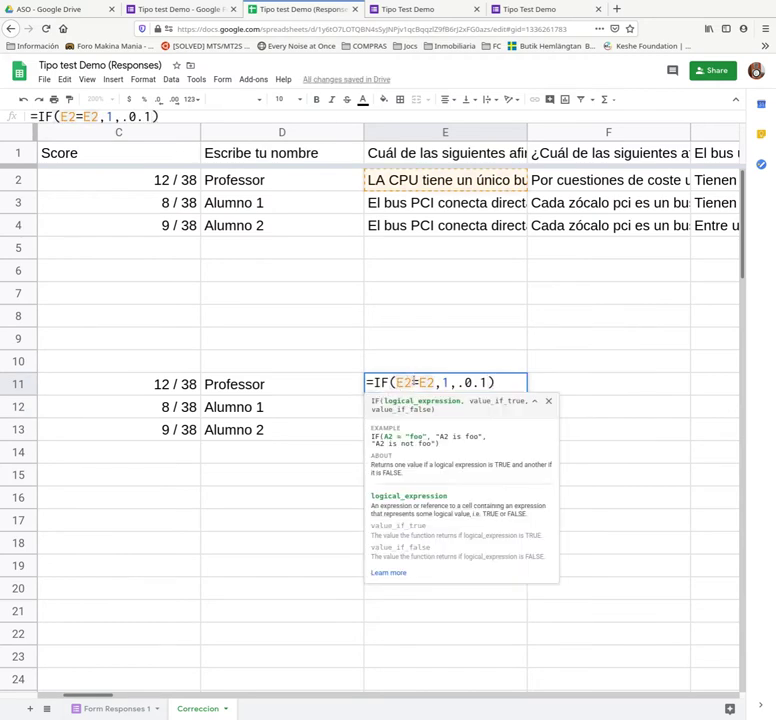
{"action": "type", "text": "="}
{"action": "key", "text": "Return"}
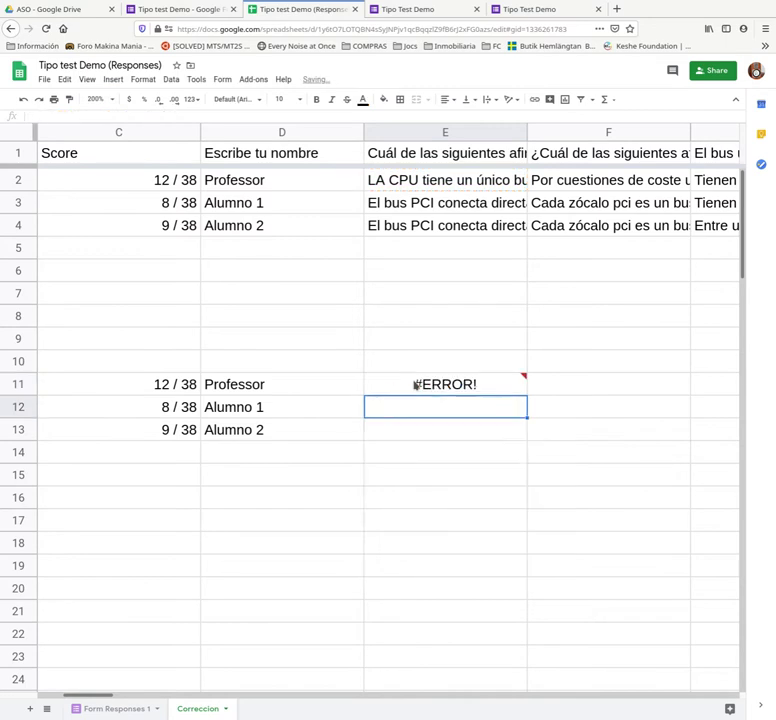
{"action": "left_click", "coordinate": [415, 384]}
{"action": "double_click", "coordinate": [416, 384]}
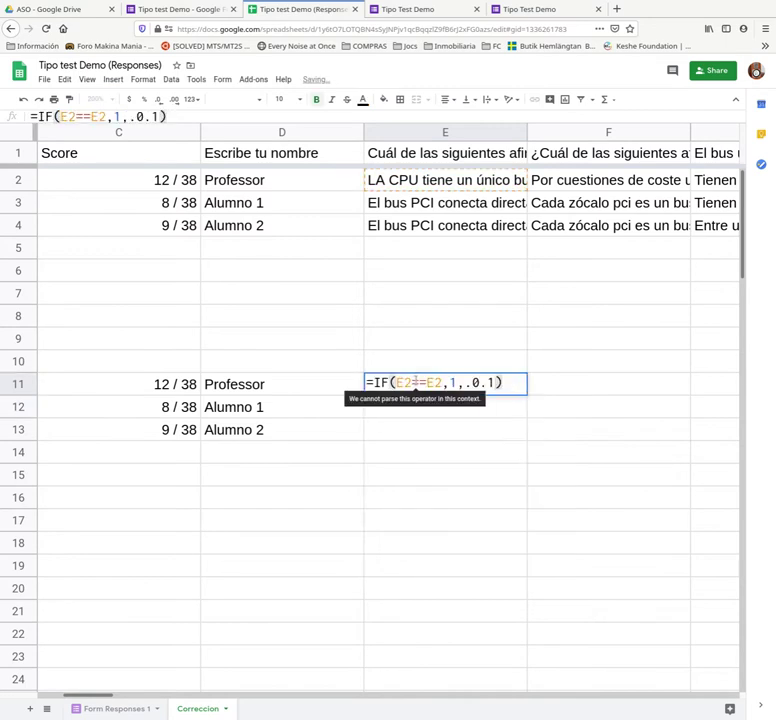
{"action": "key", "text": "Return"}
{"action": "left_click", "coordinate": [419, 384]}
{"action": "key", "text": "Return"}
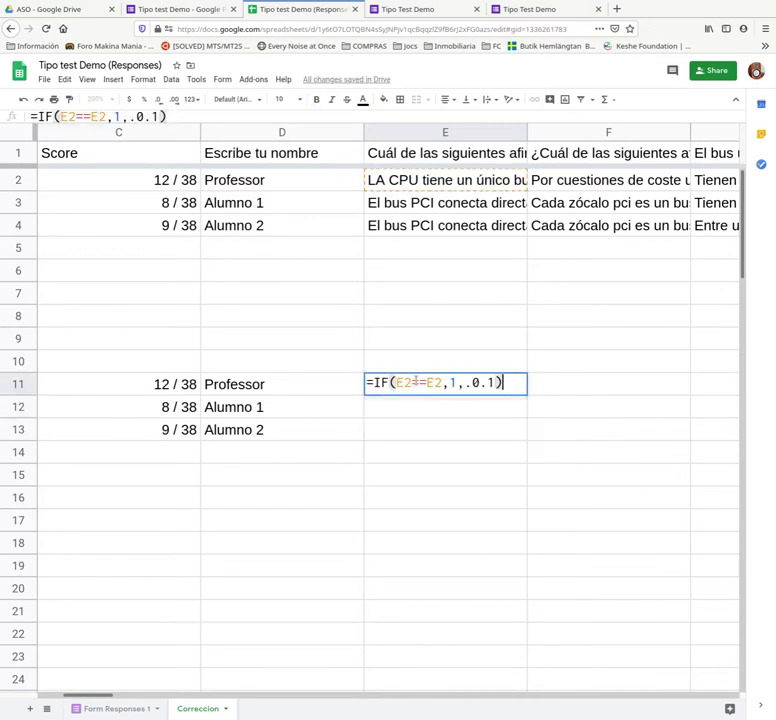
Step: Correct the formula in E11 to =IF(E2=E2,1,0.1), with a single equals sign and 0.1 as the false value
{"action": "key", "text": "ctrl+z"}
{"action": "double_click", "coordinate": [471, 383]}
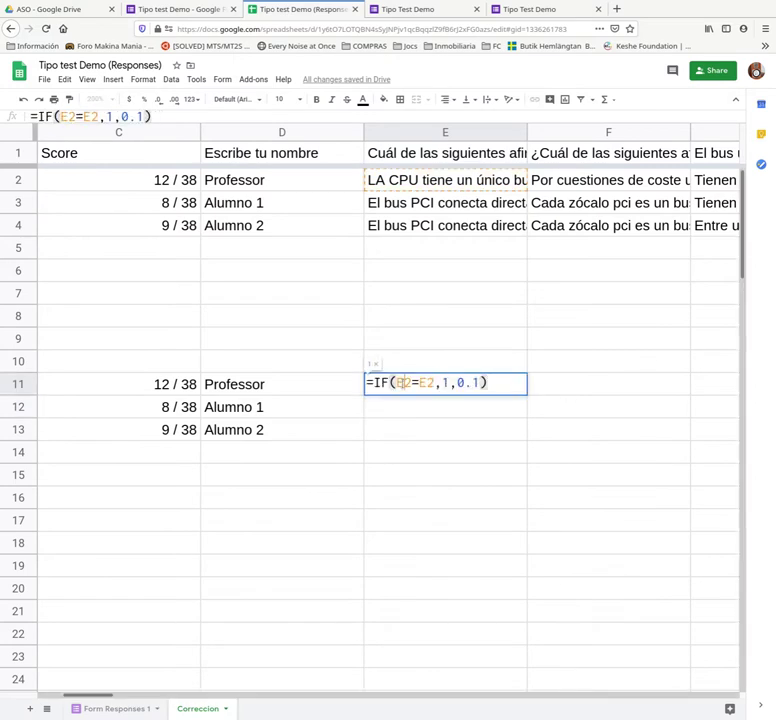
{"action": "key", "text": "Left"}
{"action": "key", "text": "Left"}
{"action": "key", "text": "Left"}
{"action": "key", "text": "Left"}
{"action": "key", "text": "Left"}
{"action": "key", "text": "Right"}
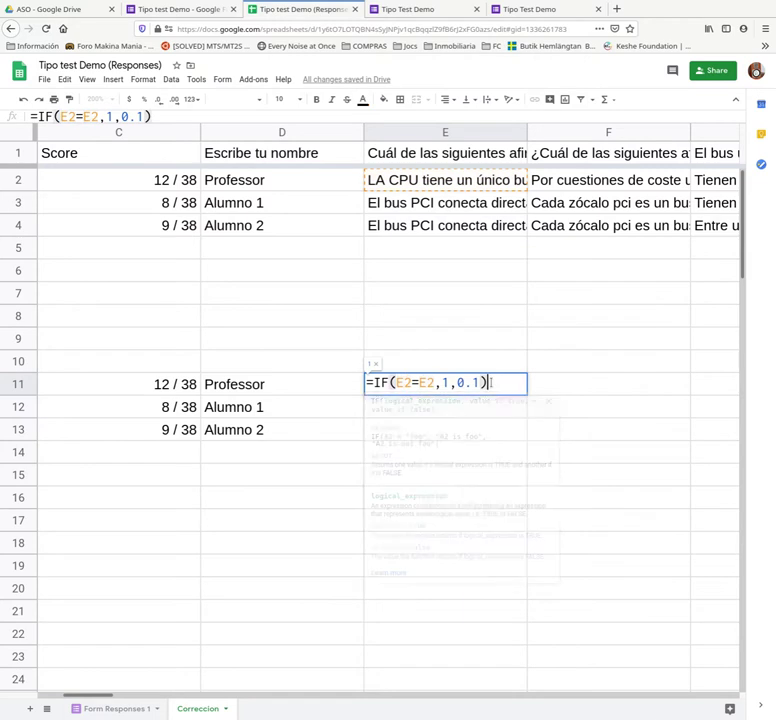
Step: Examine the E11 formula part by part: the IF function name, the condition, the true value and the false value
{"action": "left_click_drag", "start_coordinate": [373, 383], "coordinate": [389, 383]}
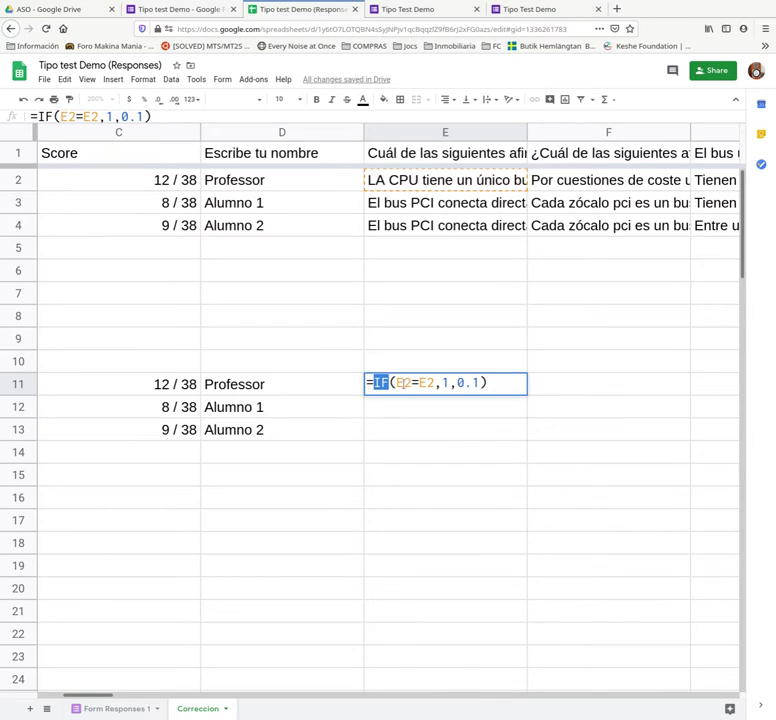
{"action": "left_click", "coordinate": [401, 383]}
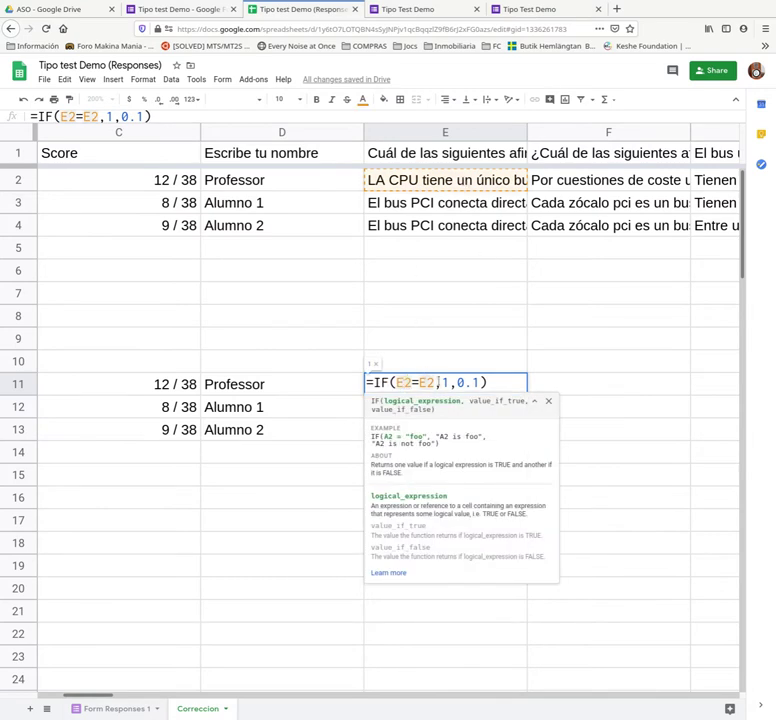
{"action": "double_click", "coordinate": [445, 383]}
{"action": "left_click", "coordinate": [457, 383]}
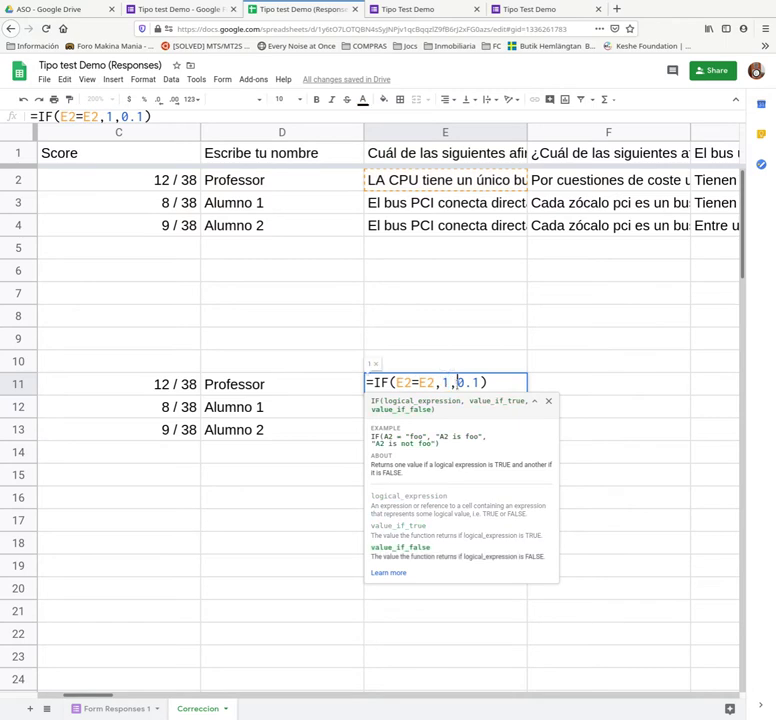
Step: Set the false value in the E11 formula to -0.33, giving =IF(E2=E2,1,-0.33)
{"action": "type", "text": "-"}
{"action": "key", "text": "BackSpace"}
{"action": "type", "text": "33"}
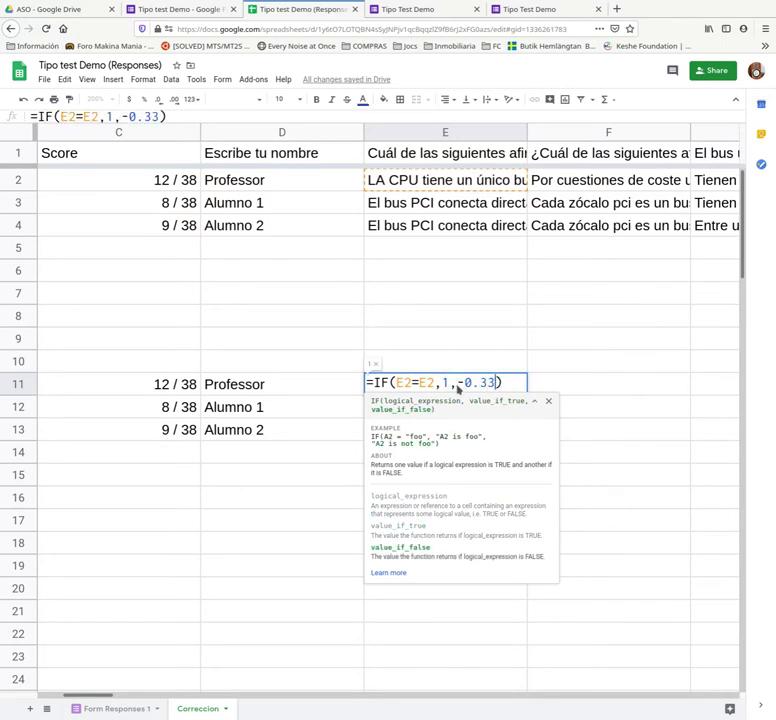
{"action": "key", "text": "Return"}
{"action": "left_click", "coordinate": [463, 391]}
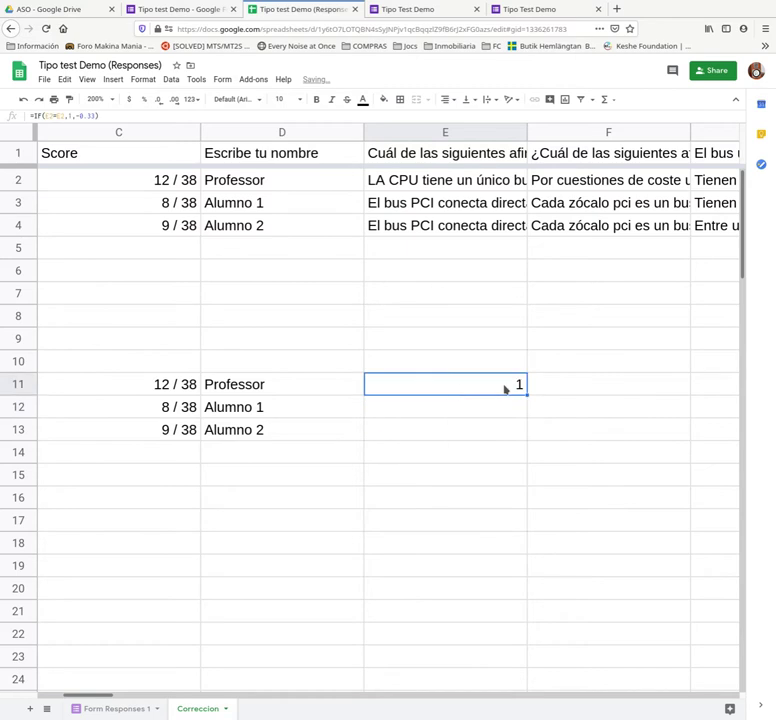
Step: Review the E11 formula against the answer cells and fill it down to E12 for Alumno 1
{"action": "double_click", "coordinate": [500, 391]}
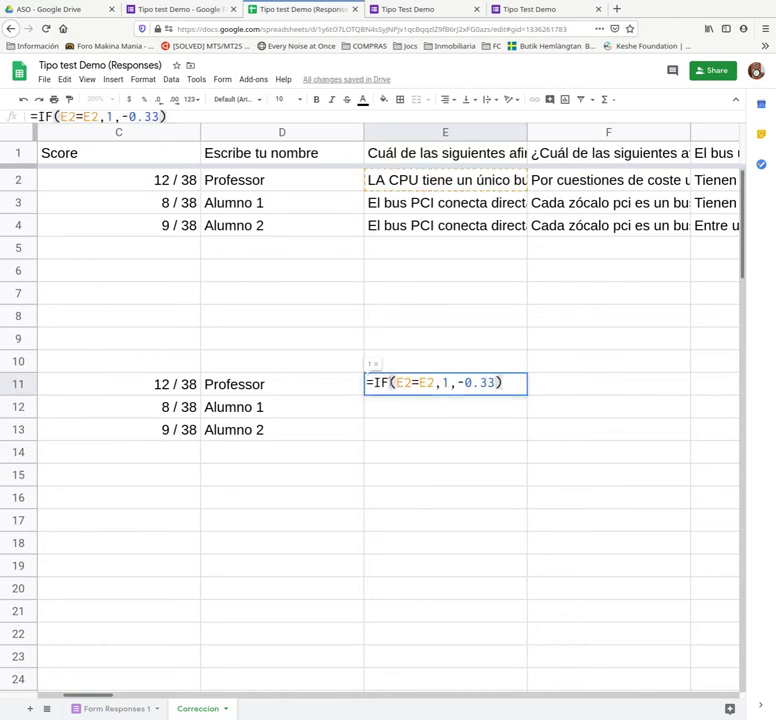
{"action": "left_click", "coordinate": [462, 186]}
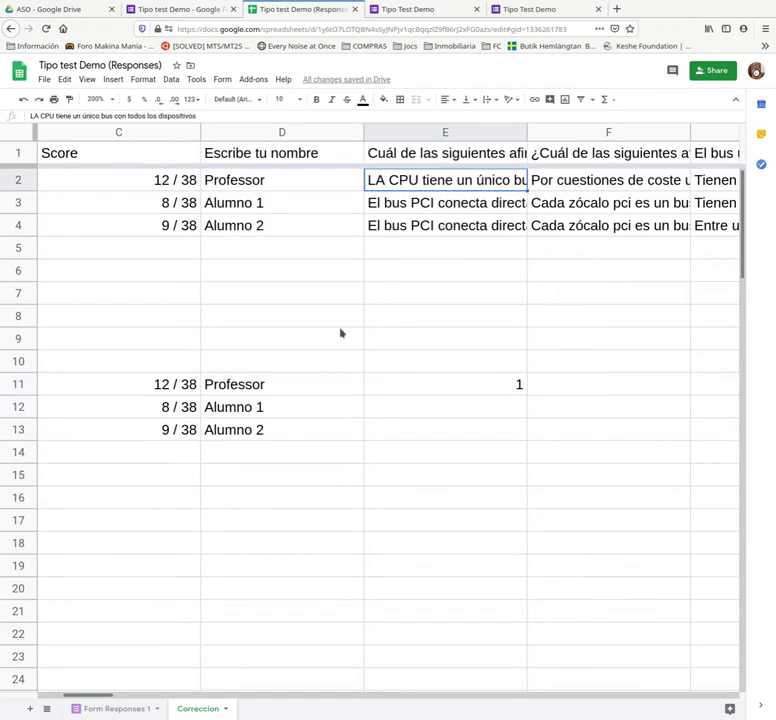
{"action": "left_click_drag", "start_coordinate": [148, 394], "coordinate": [340, 440]}
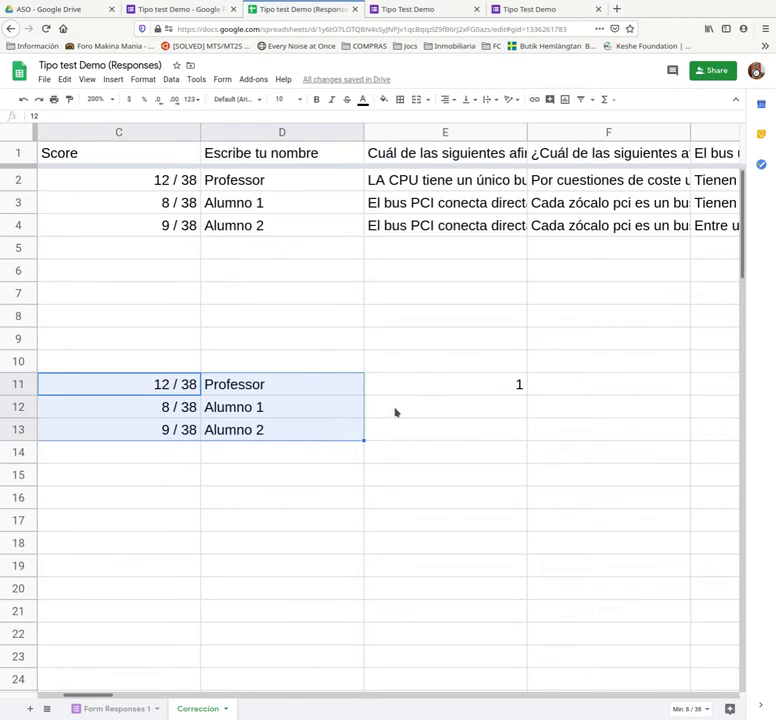
{"action": "left_click", "coordinate": [500, 388]}
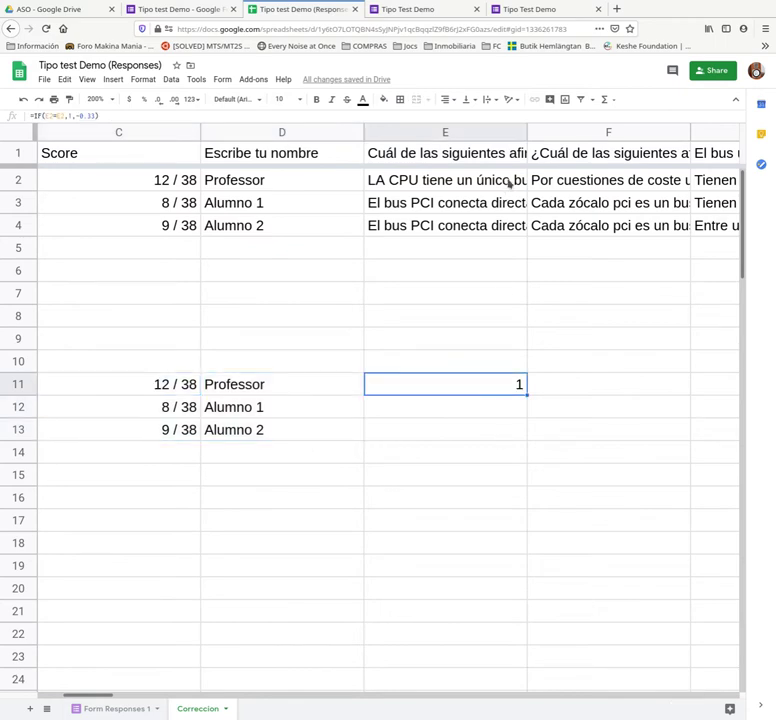
{"action": "left_click", "coordinate": [468, 203]}
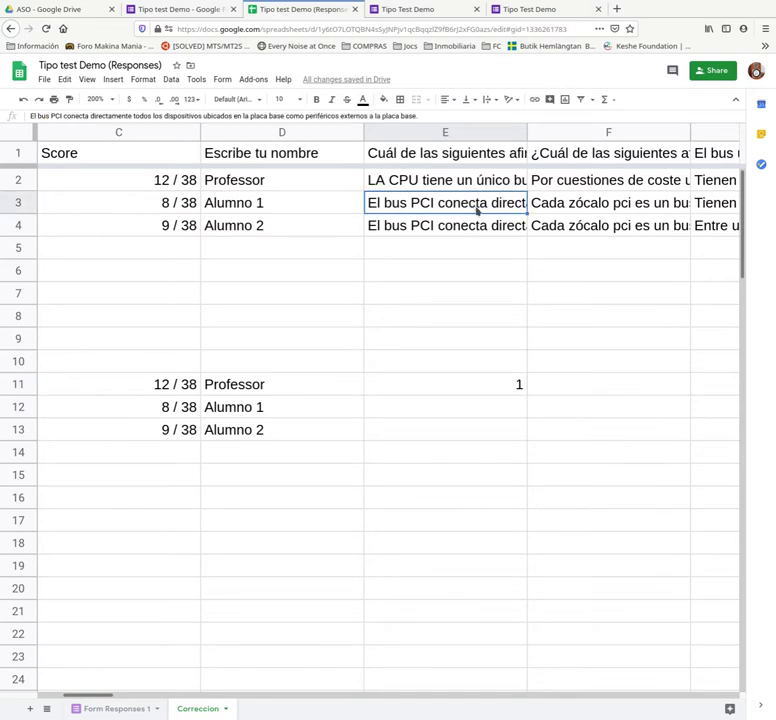
{"action": "left_click", "coordinate": [469, 406]}
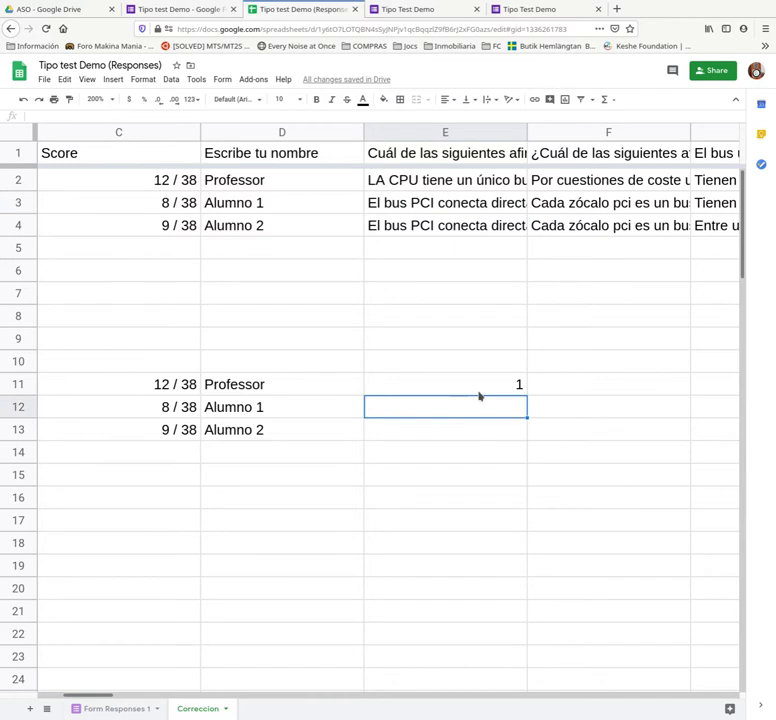
{"action": "left_click", "coordinate": [485, 391]}
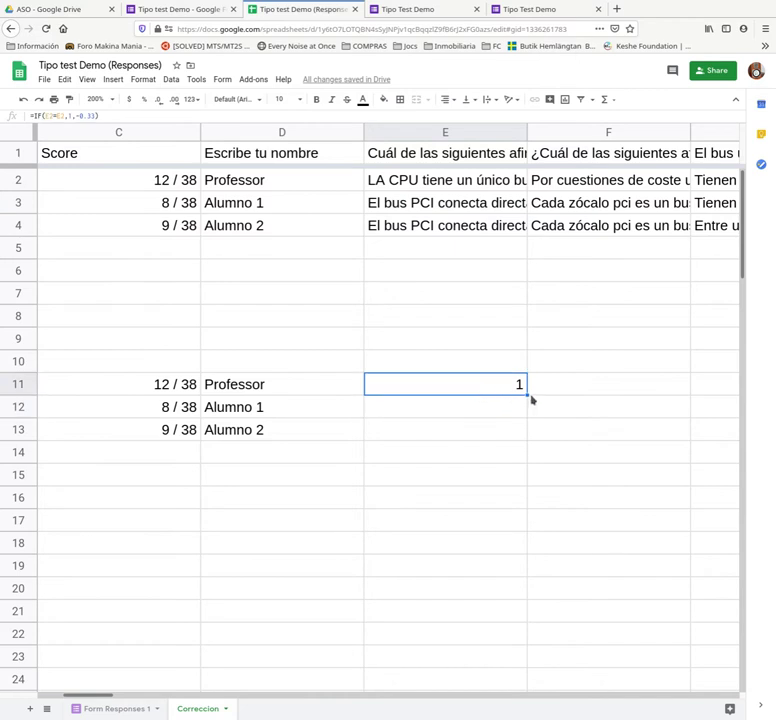
{"action": "left_click_drag", "start_coordinate": [527, 395], "coordinate": [525, 412]}
Step: Compare the cell references in the E11 and E12 formulas with the Professor and Alumno 1 answers in E2 and E3
{"action": "left_click", "coordinate": [473, 393]}
{"action": "double_click", "coordinate": [471, 389]}
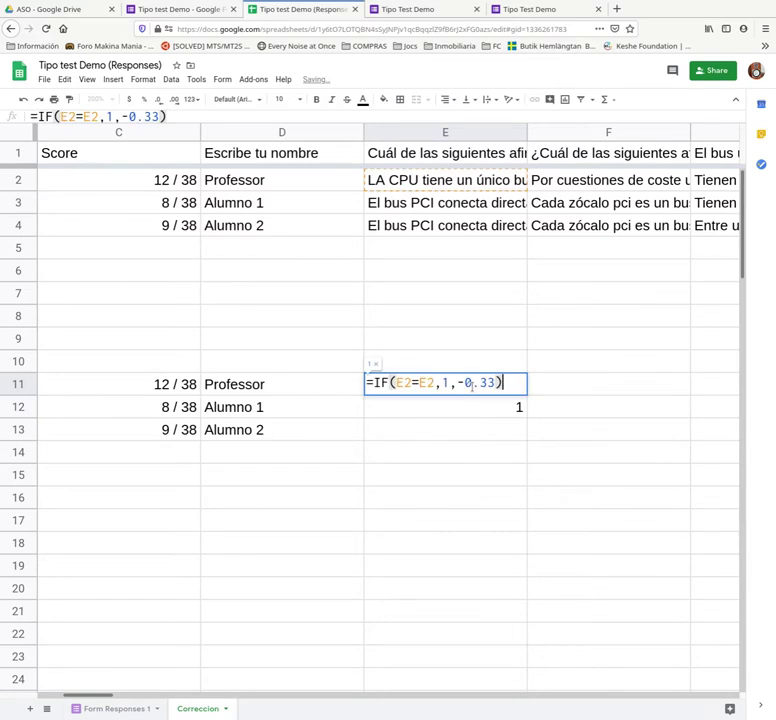
{"action": "double_click", "coordinate": [459, 408]}
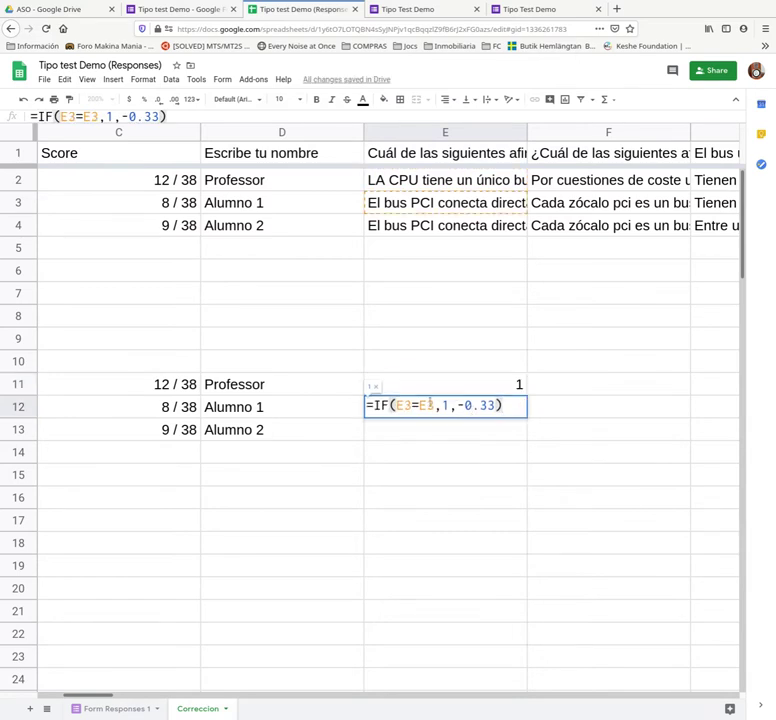
{"action": "double_click", "coordinate": [429, 385]}
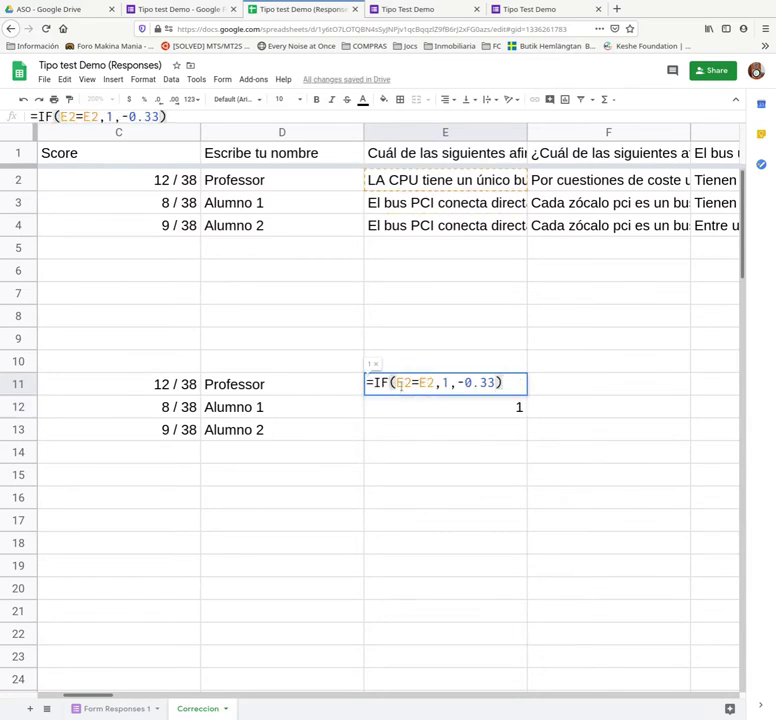
{"action": "left_click_drag", "start_coordinate": [397, 384], "coordinate": [434, 384]}
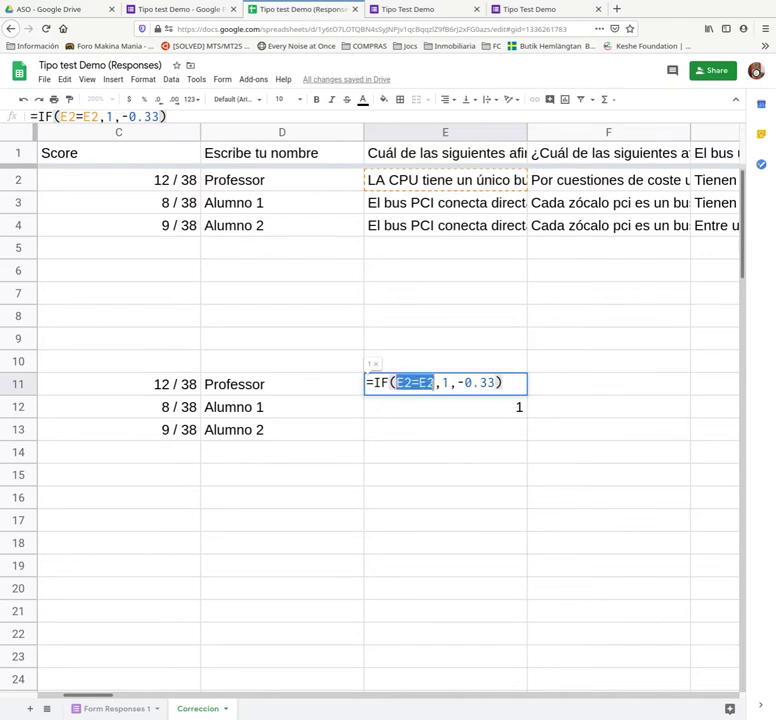
{"action": "key", "text": "Escape"}
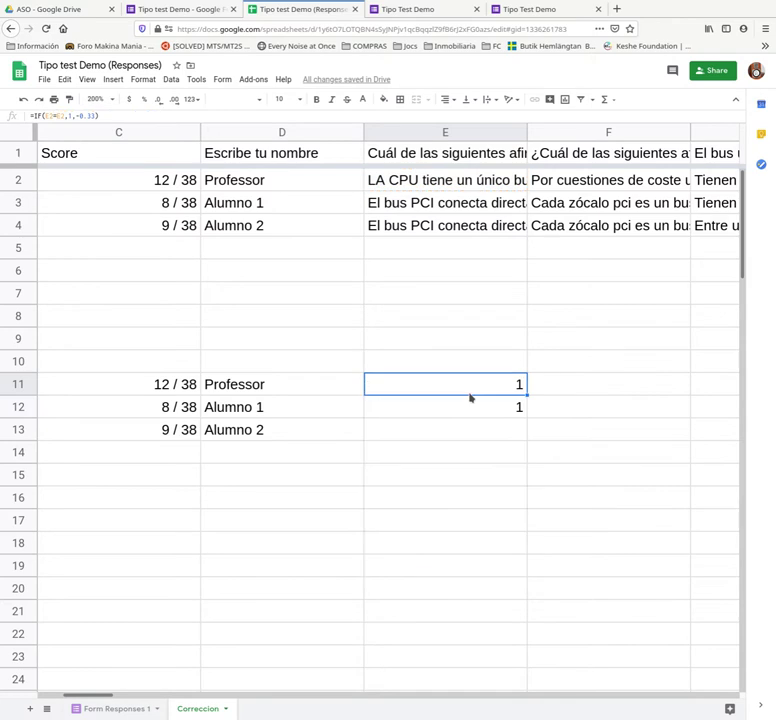
{"action": "left_click", "coordinate": [452, 404]}
{"action": "double_click", "coordinate": [452, 404]}
{"action": "left_click", "coordinate": [503, 405]}
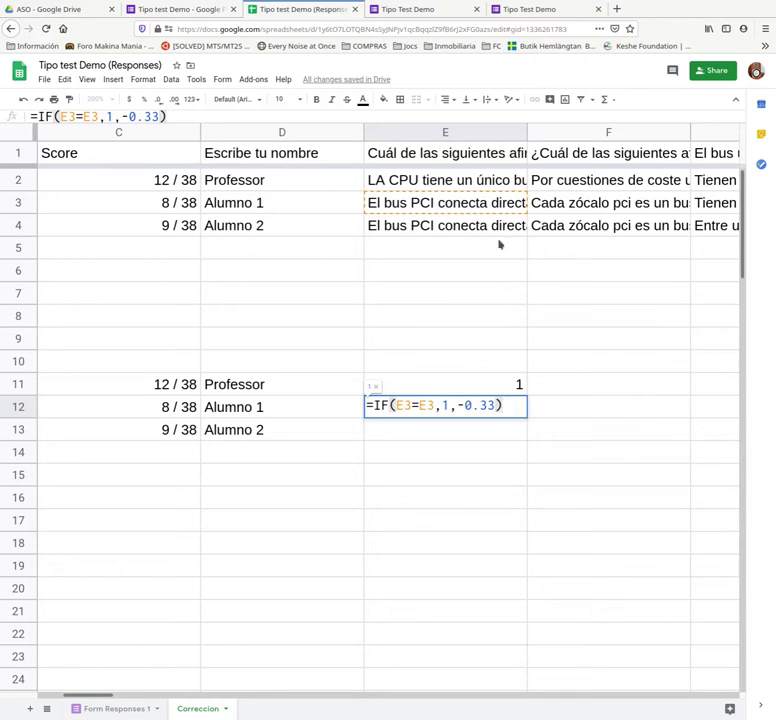
{"action": "left_click", "coordinate": [400, 204]}
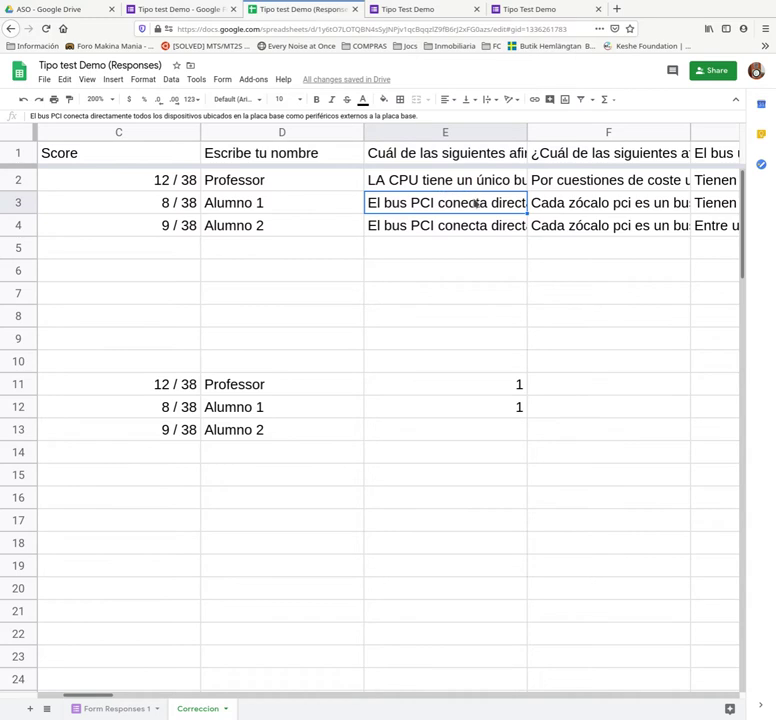
{"action": "left_click", "coordinate": [403, 183]}
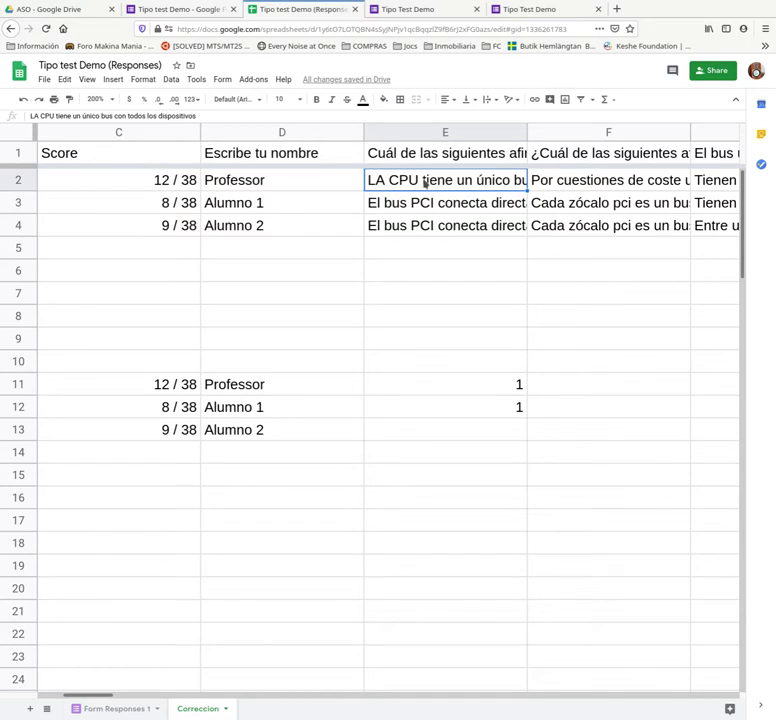
Step: Fix the row of the second reference in E11 to make =IF(E2=E$2,1,-0.33), and fill it down through E13
{"action": "double_click", "coordinate": [457, 390]}
{"action": "left_click", "coordinate": [437, 379]}
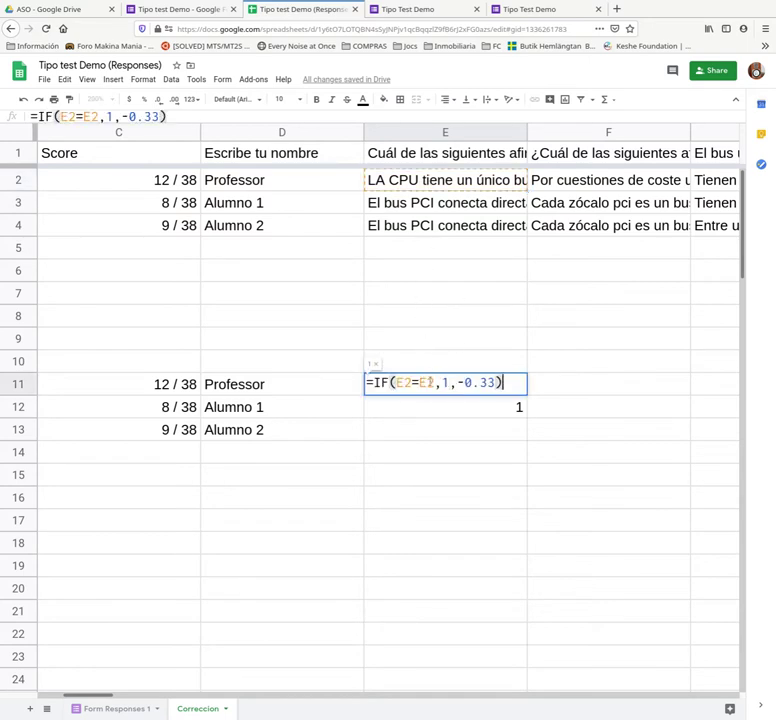
{"action": "left_click", "coordinate": [432, 383]}
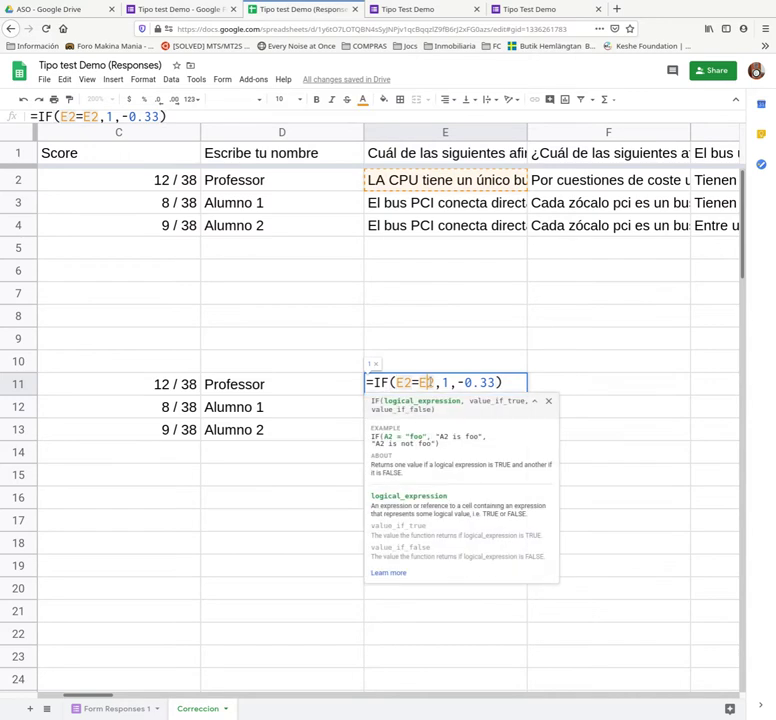
{"action": "type", "text": "$"}
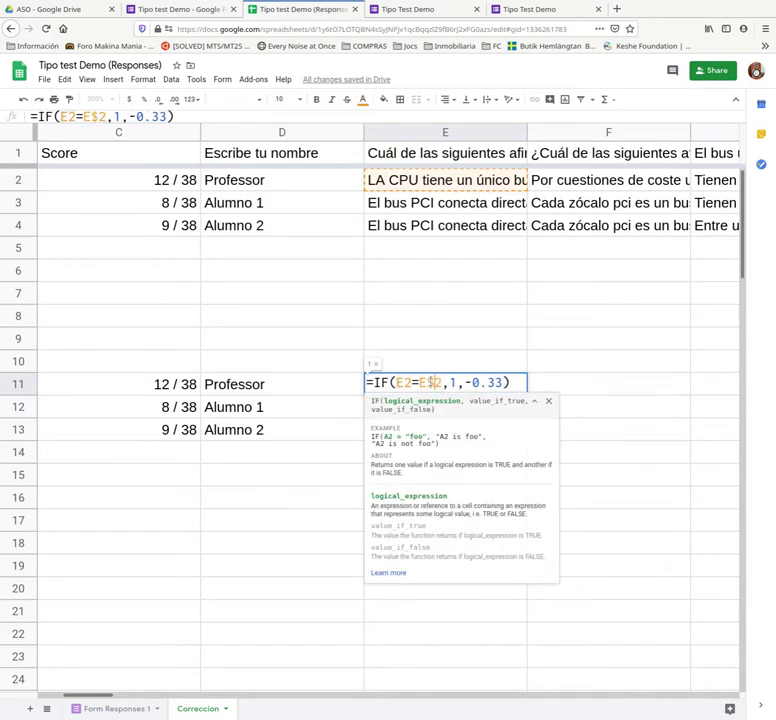
{"action": "key", "text": "shift+Left"}
{"action": "key", "text": "shift+Right"}
{"action": "left_click", "coordinate": [444, 383]}
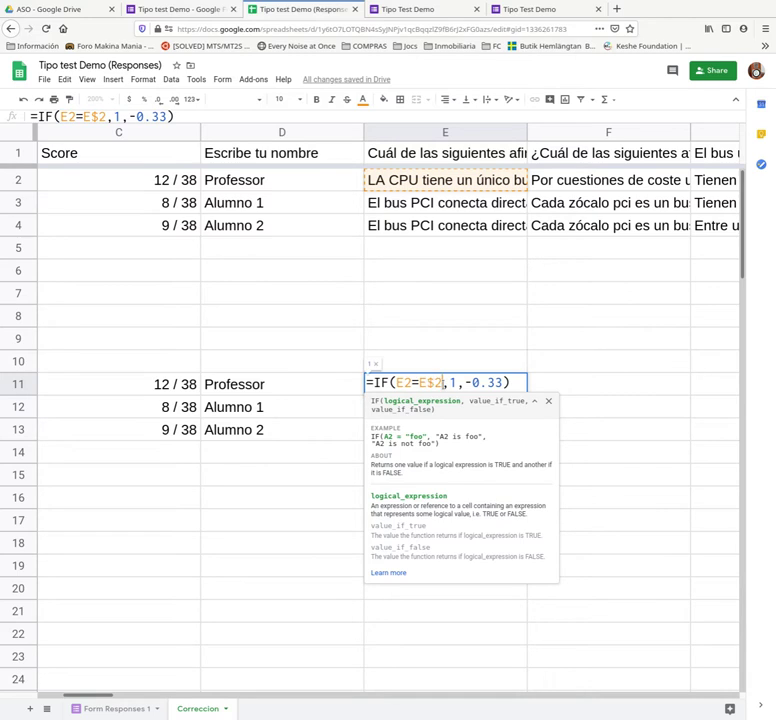
{"action": "key", "text": "Return"}
{"action": "left_click", "coordinate": [443, 389]}
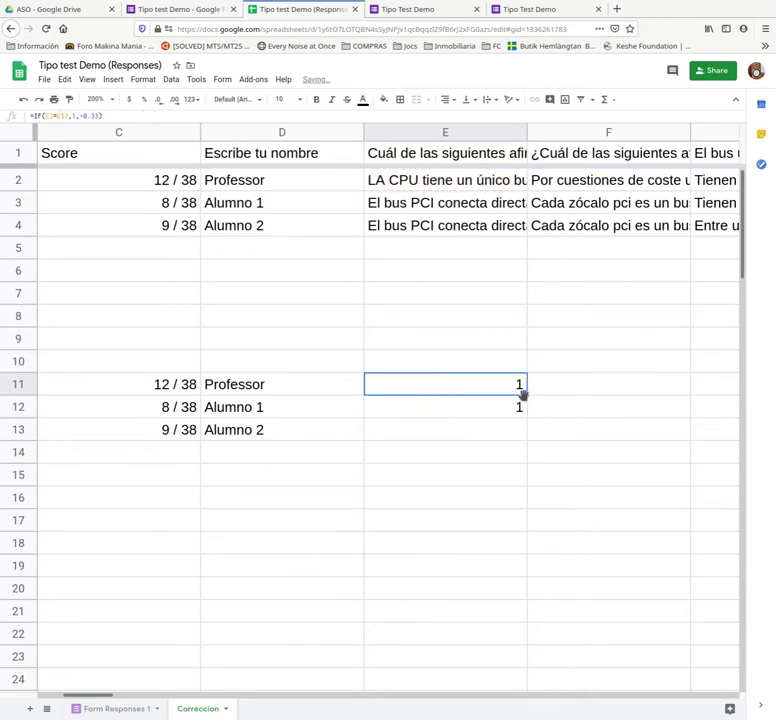
{"action": "left_click_drag", "start_coordinate": [522, 398], "coordinate": [530, 440]}
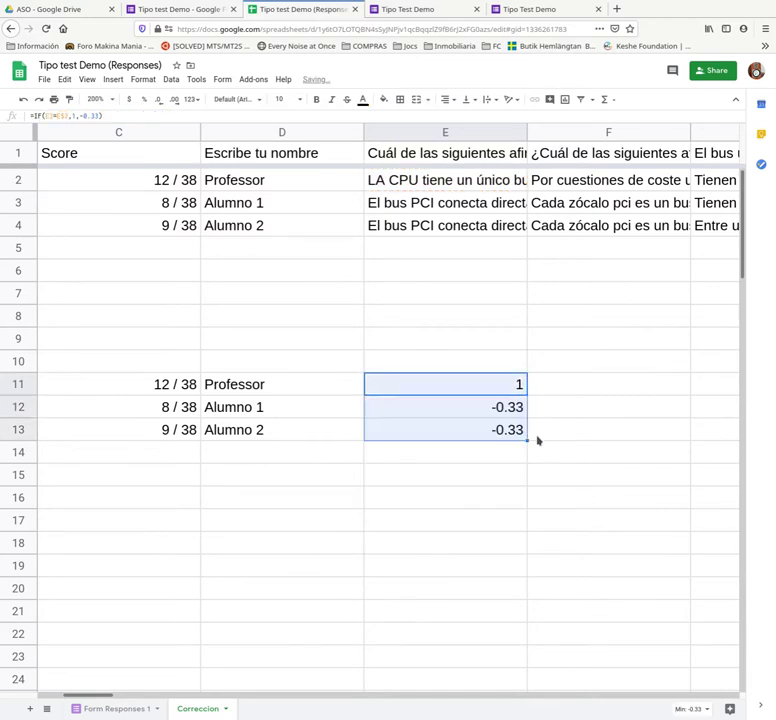
Step: Examine the formulas in E11, E12 and E13 to compare their relative reference with the fixed E$2 reference
{"action": "double_click", "coordinate": [471, 405]}
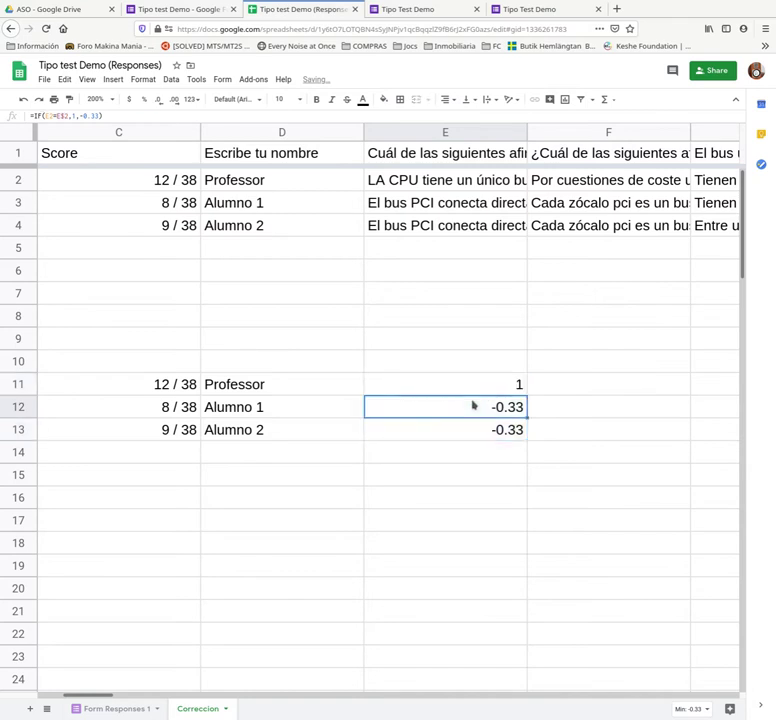
{"action": "left_click", "coordinate": [397, 405]}
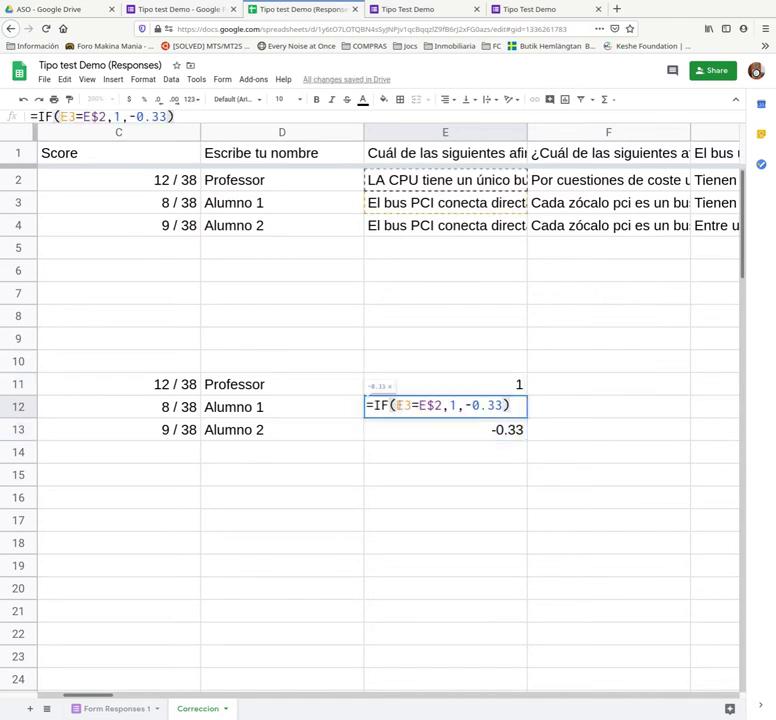
{"action": "left_click", "coordinate": [511, 405]}
{"action": "key", "text": "Return"}
{"action": "double_click", "coordinate": [412, 428]}
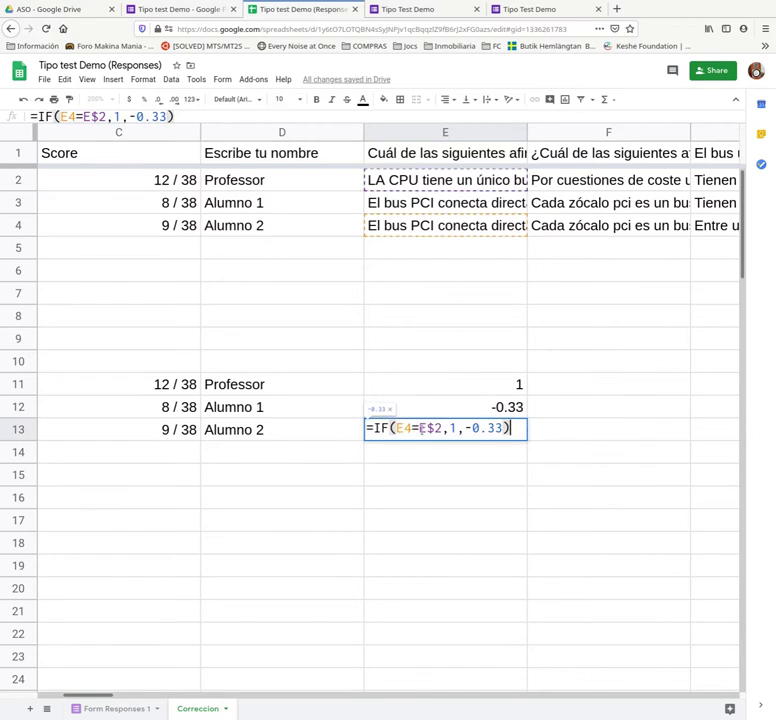
{"action": "left_click", "coordinate": [417, 391]}
{"action": "double_click", "coordinate": [405, 395]}
{"action": "left_click", "coordinate": [403, 384]}
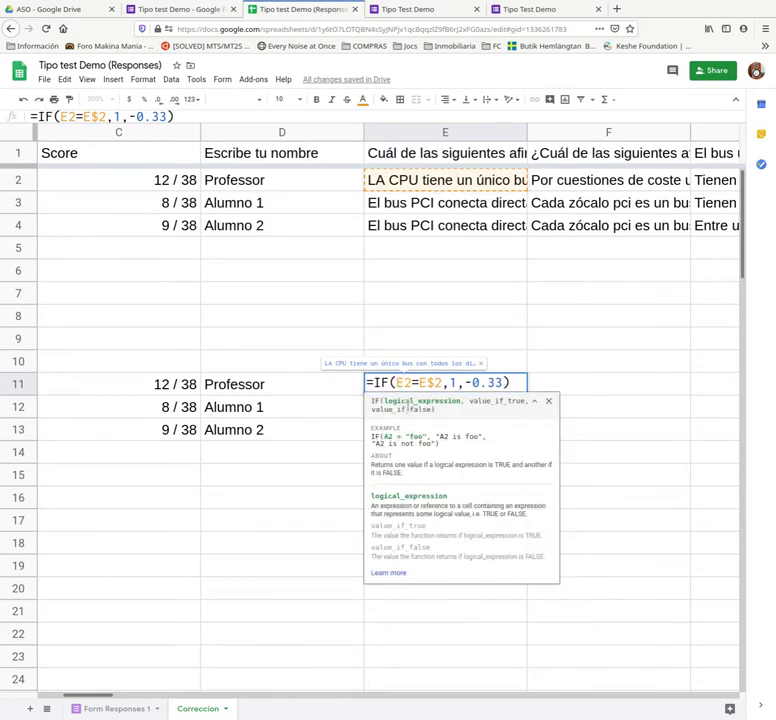
{"action": "key", "text": "Escape"}
{"action": "left_click", "coordinate": [395, 404]}
{"action": "double_click", "coordinate": [394, 405]}
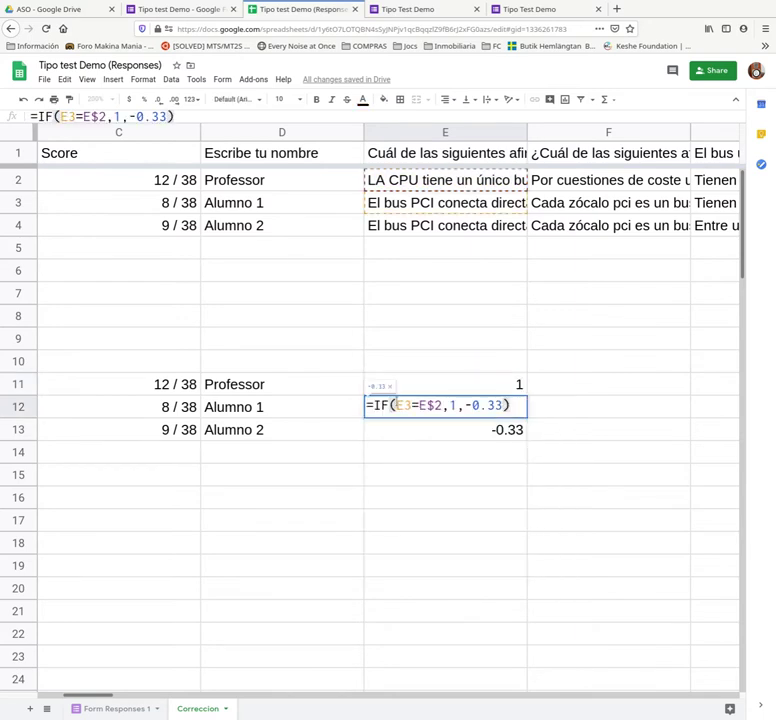
{"action": "key", "text": "ctrl+a"}
{"action": "key", "text": "Escape"}
{"action": "left_click", "coordinate": [404, 430]}
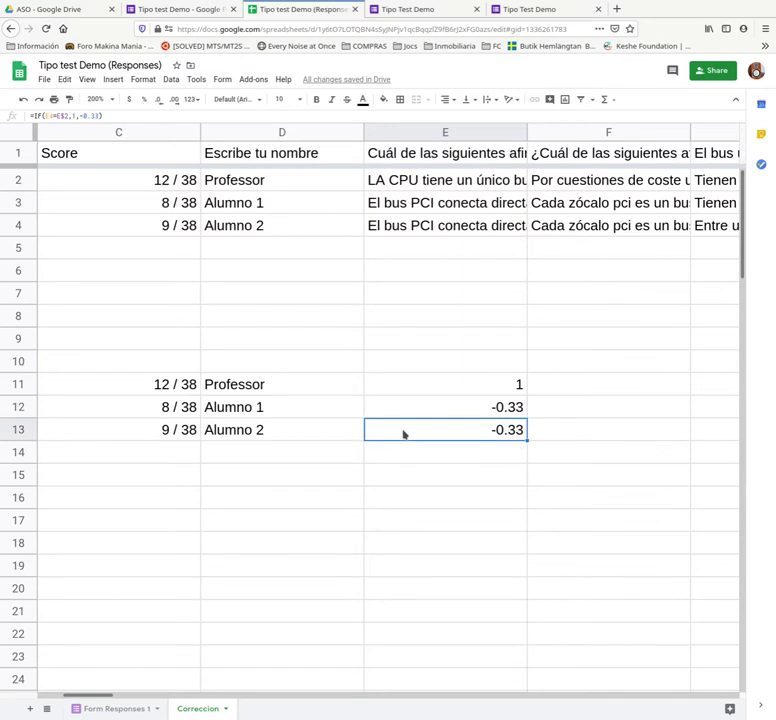
{"action": "double_click", "coordinate": [404, 433]}
{"action": "key", "text": "Escape"}
Step: Refill the E11 formula down through E13 and copy it across to F11 for the second question
{"action": "left_click", "coordinate": [519, 390]}
{"action": "left_click_drag", "start_coordinate": [527, 396], "coordinate": [521, 438]}
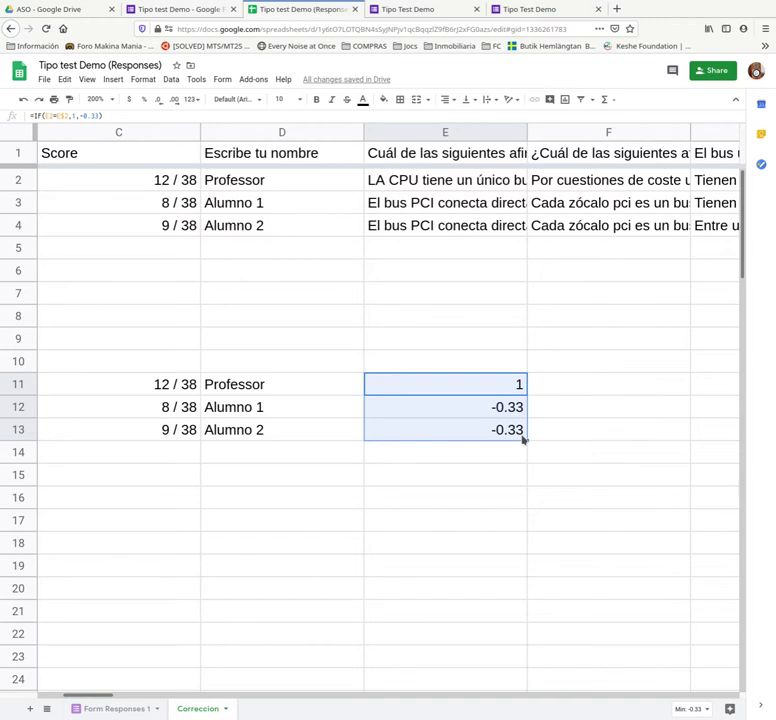
{"action": "left_click", "coordinate": [505, 388]}
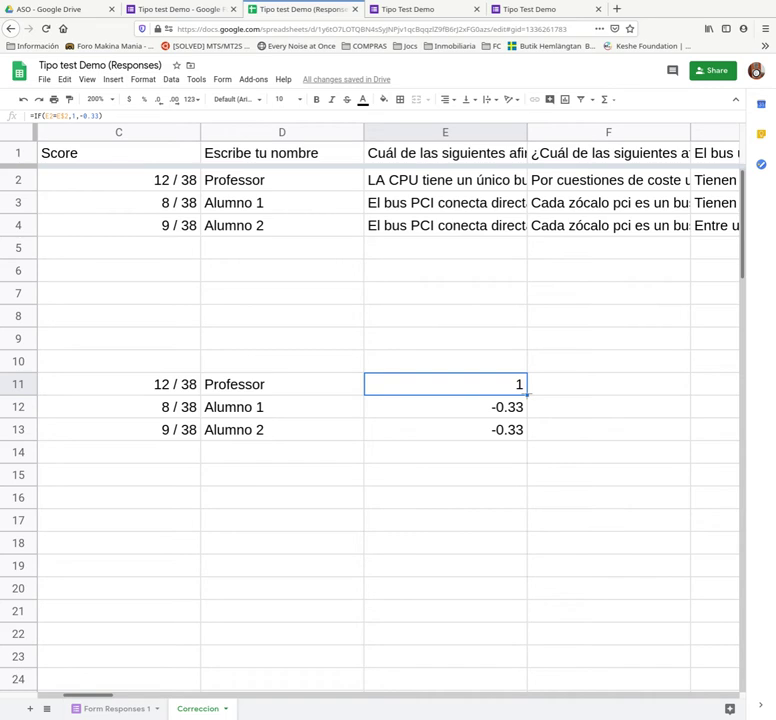
{"action": "left_click_drag", "start_coordinate": [527, 394], "coordinate": [540, 400]}
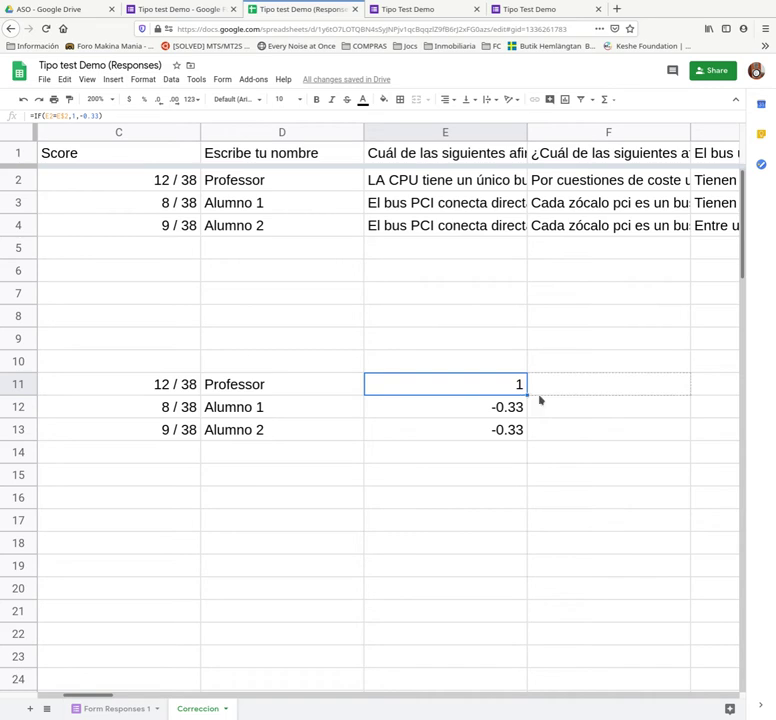
{"action": "left_click_drag", "start_coordinate": [685, 394], "coordinate": [687, 399]}
Step: Check which answer cells the copied formula in F11 refers to
{"action": "left_click", "coordinate": [658, 395]}
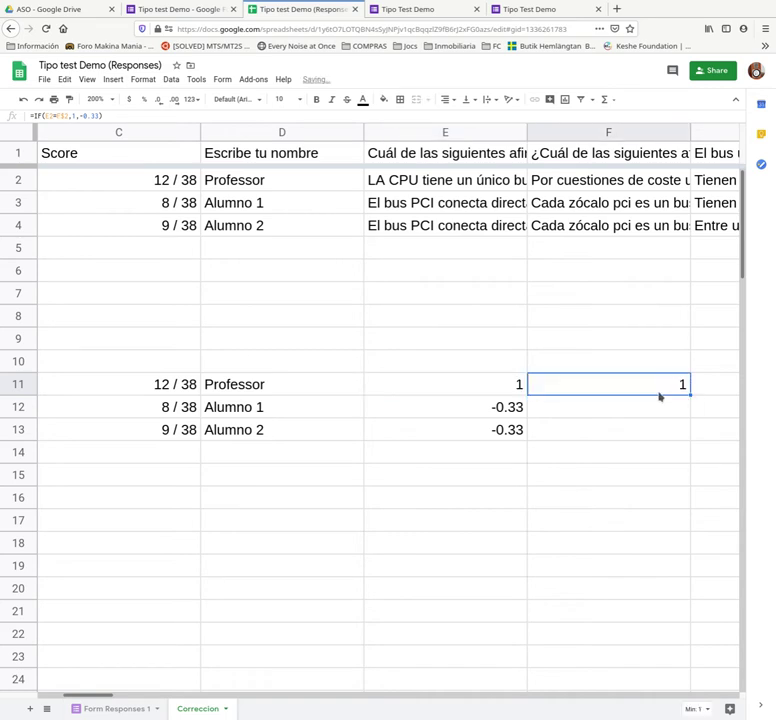
{"action": "double_click", "coordinate": [645, 395]}
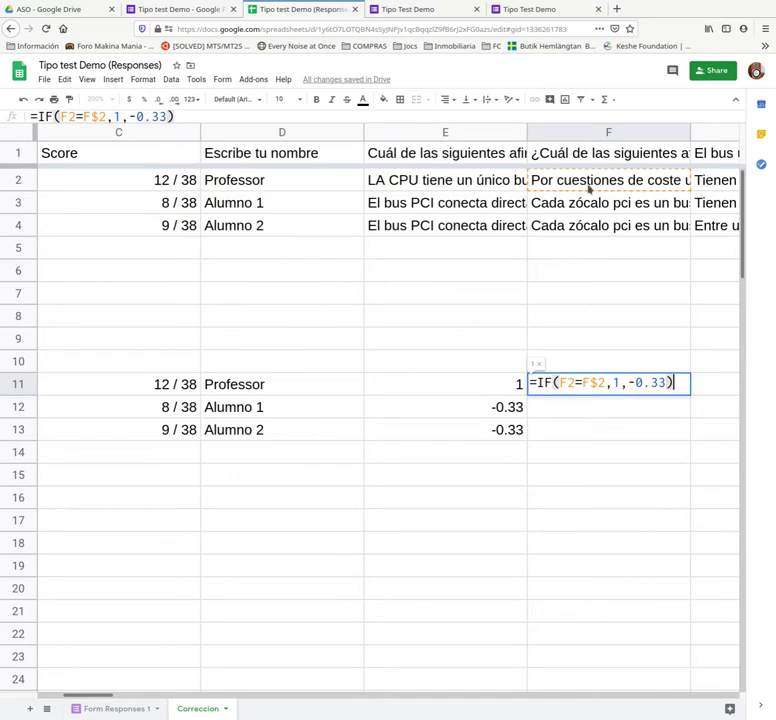
{"action": "left_click", "coordinate": [622, 366]}
{"action": "left_click", "coordinate": [622, 383]}
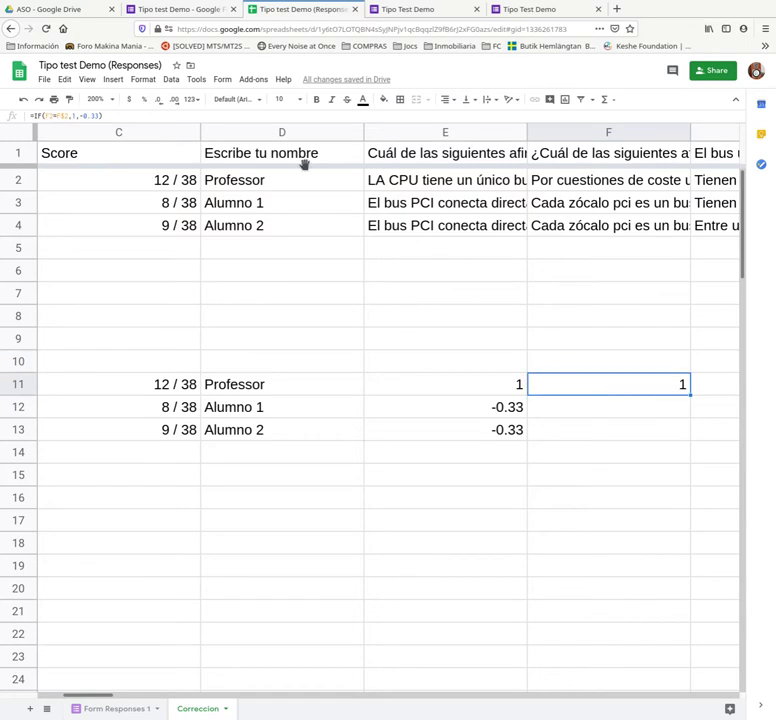
Step: Fill the F11 correction formula across to the last question in column AO and down through row 13
{"action": "left_click", "coordinate": [90, 80]}
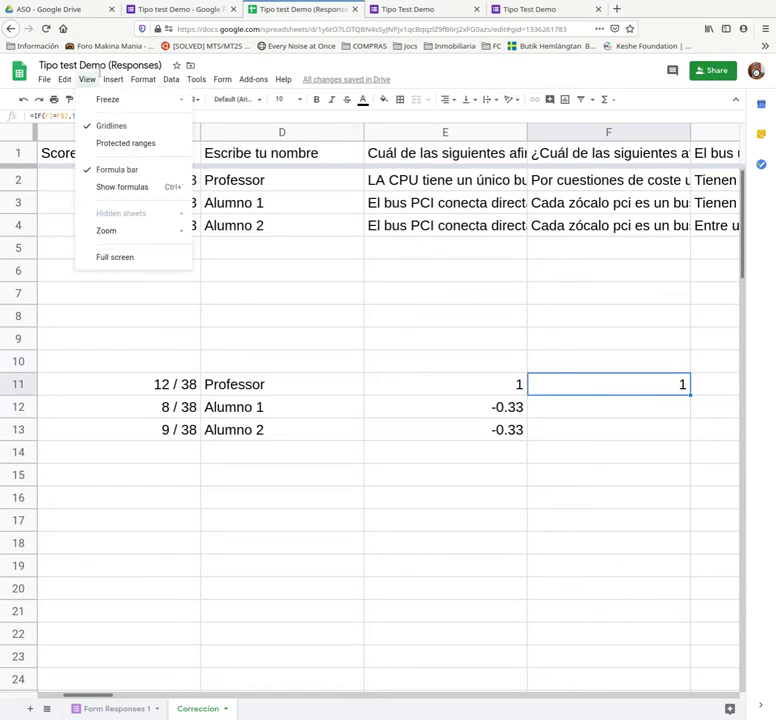
{"action": "left_click", "coordinate": [88, 79]}
{"action": "left_click", "coordinate": [111, 100]}
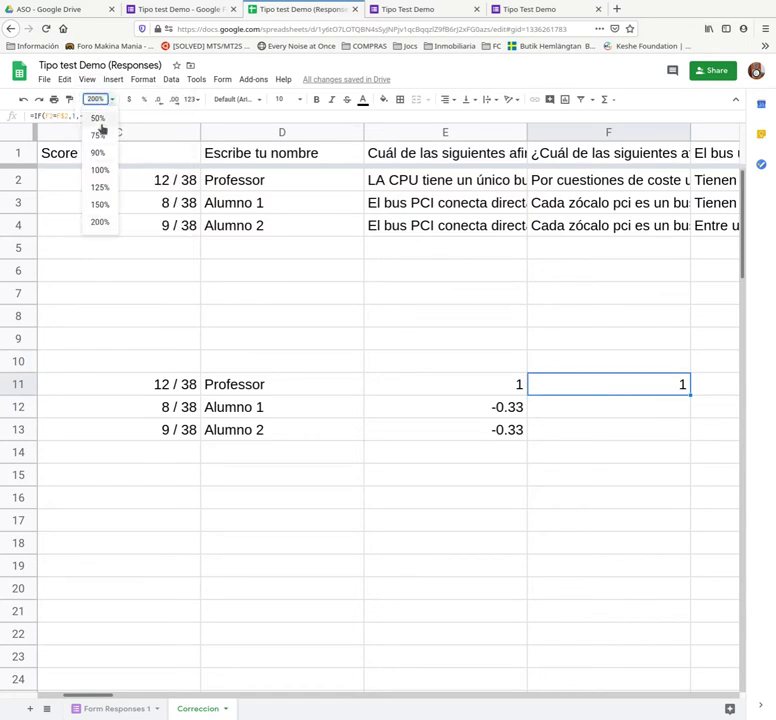
{"action": "left_click", "coordinate": [100, 119]}
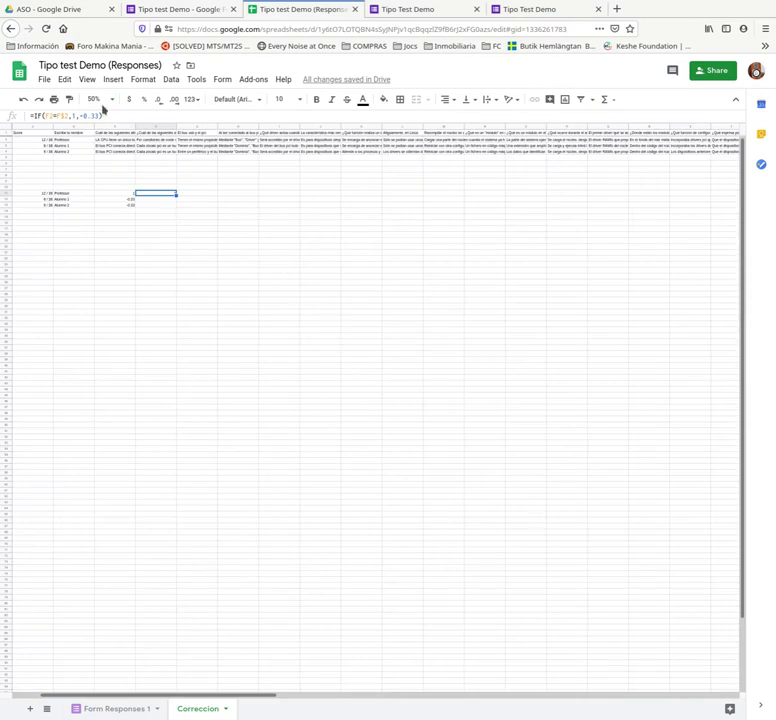
{"action": "left_click", "coordinate": [110, 99]}
{"action": "key", "text": "Return"}
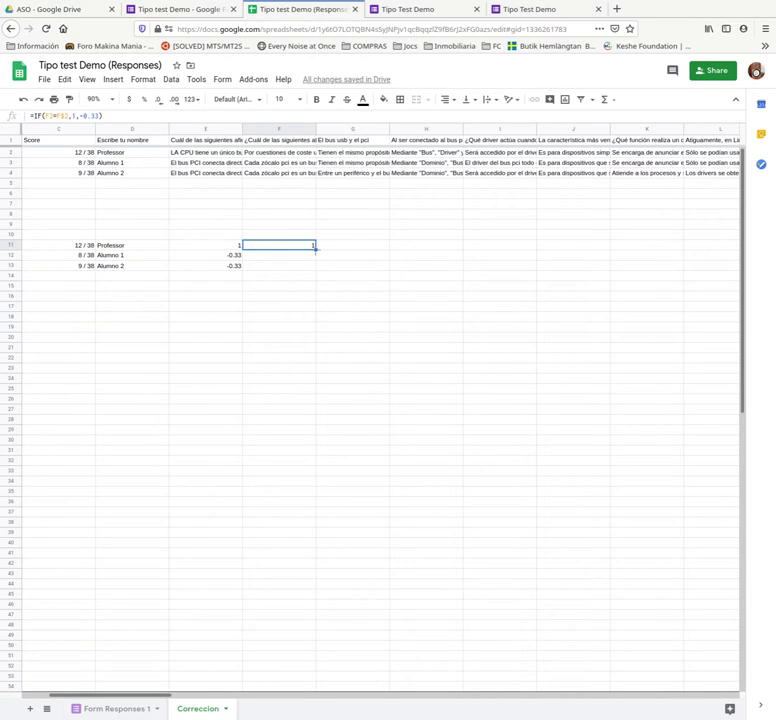
{"action": "scroll", "coordinate": [774, 279], "scroll_direction": "right", "scroll_amount": 10}
{"action": "scroll", "coordinate": [658, 294], "scroll_direction": "right", "scroll_amount": 1}
{"action": "scroll", "coordinate": [760, 295], "scroll_direction": "right", "scroll_amount": 5}
{"action": "scroll", "coordinate": [760, 295], "scroll_direction": "right", "scroll_amount": 15}
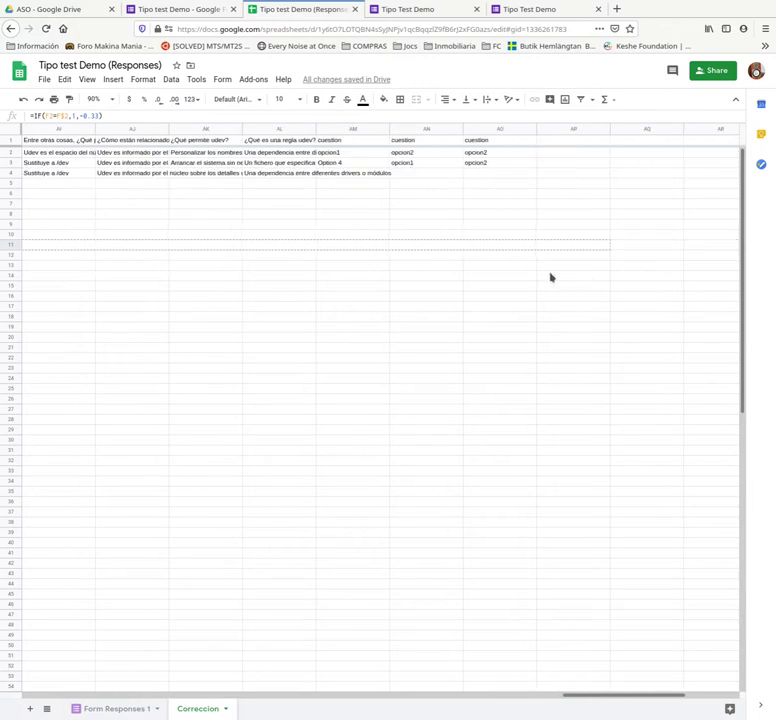
{"action": "mouse_move", "coordinate": [536, 267]}
{"action": "left_mouse_down"}
{"action": "mouse_move", "coordinate": [535, 260]}
{"action": "mouse_move", "coordinate": [536, 268]}
{"action": "left_mouse_up"}
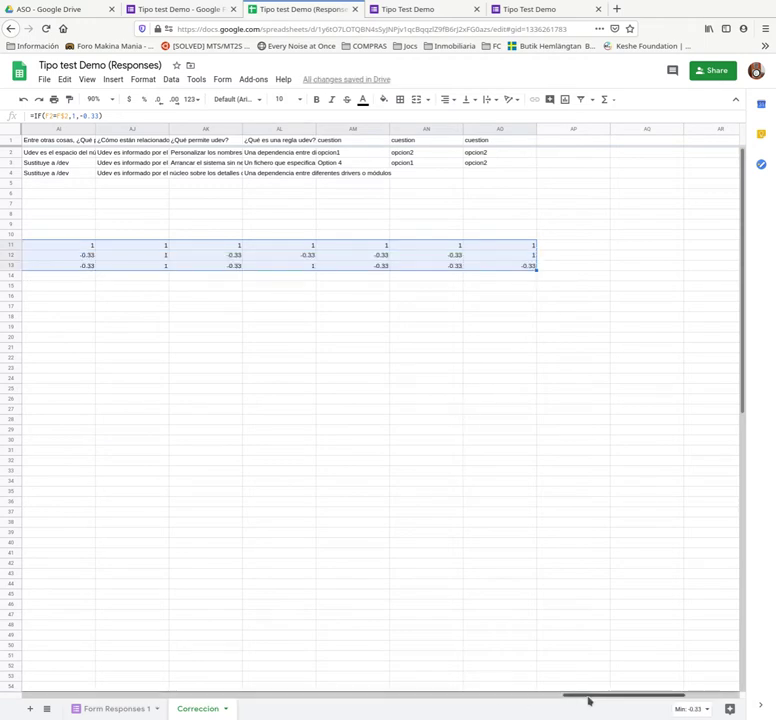
Step: Examine the filled correction formulas in L11, L12 and L13 with the sheet enlarged to 150%
{"action": "left_click_drag", "start_coordinate": [589, 699], "coordinate": [537, 702]}
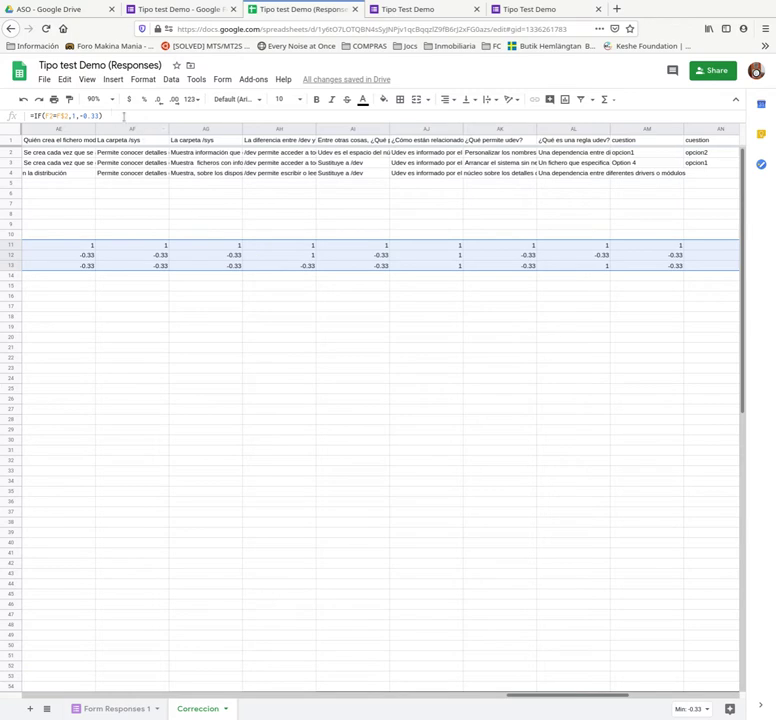
{"action": "left_click", "coordinate": [95, 99]}
{"action": "left_click", "coordinate": [105, 188]}
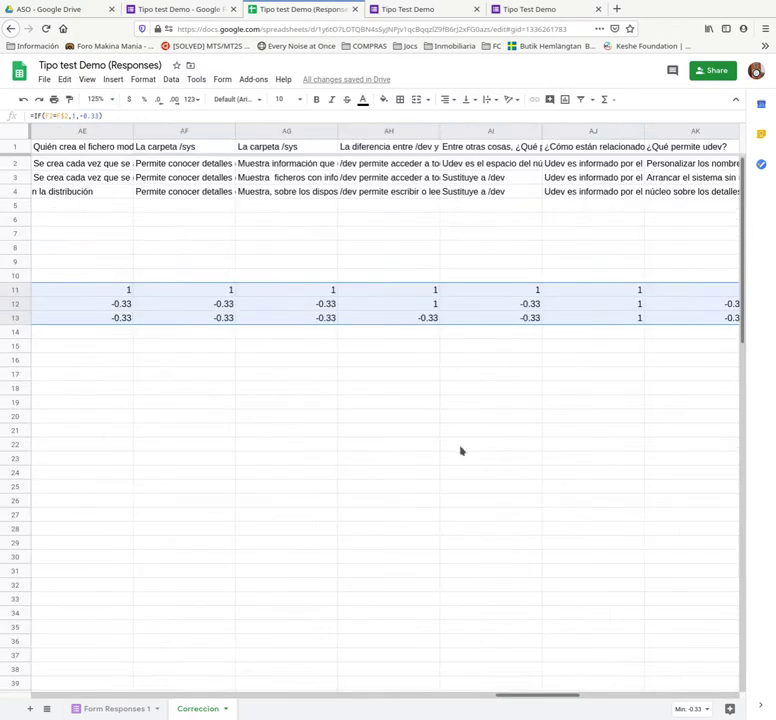
{"action": "left_click", "coordinate": [111, 100]}
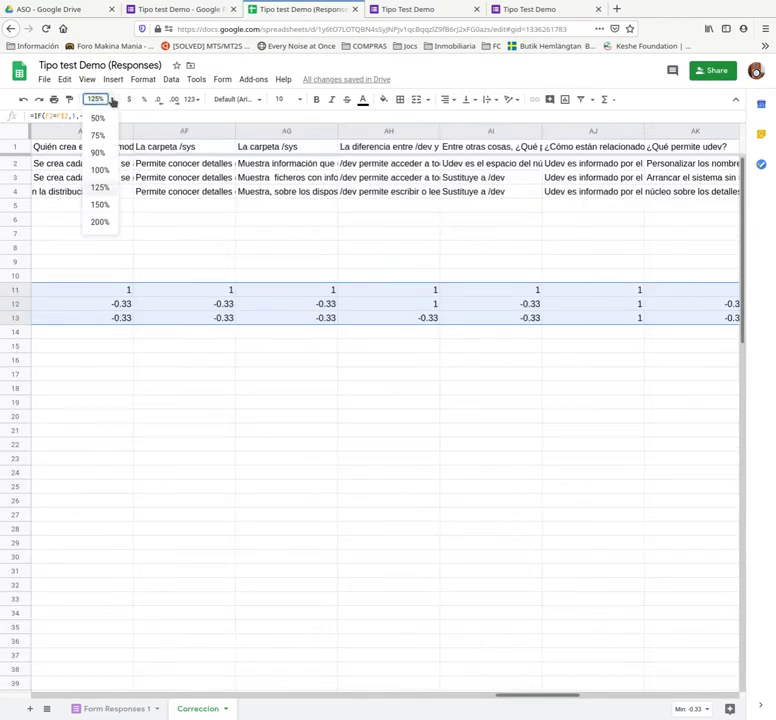
{"action": "left_click", "coordinate": [101, 205]}
{"action": "left_click_drag", "start_coordinate": [551, 700], "coordinate": [255, 679]}
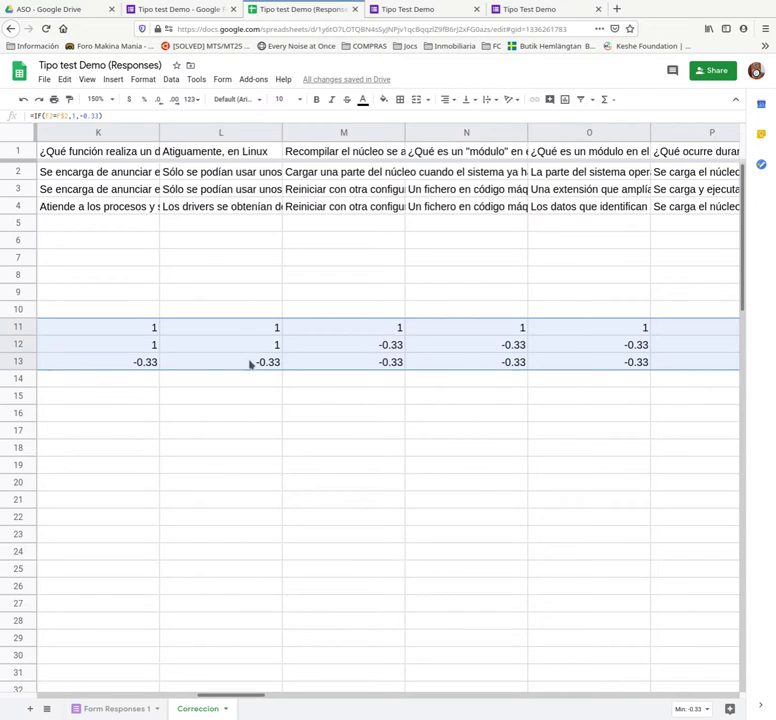
{"action": "left_click", "coordinate": [193, 327]}
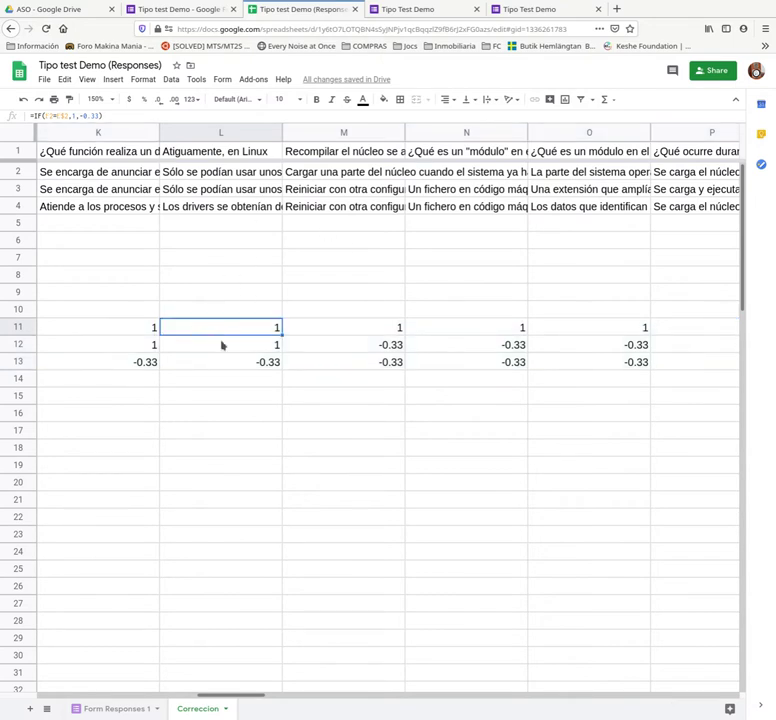
{"action": "left_click", "coordinate": [222, 345]}
{"action": "left_click", "coordinate": [223, 362]}
Step: Compare the two students' answers in L3 and L4 with the professor's answer in L2
{"action": "left_click", "coordinate": [243, 192]}
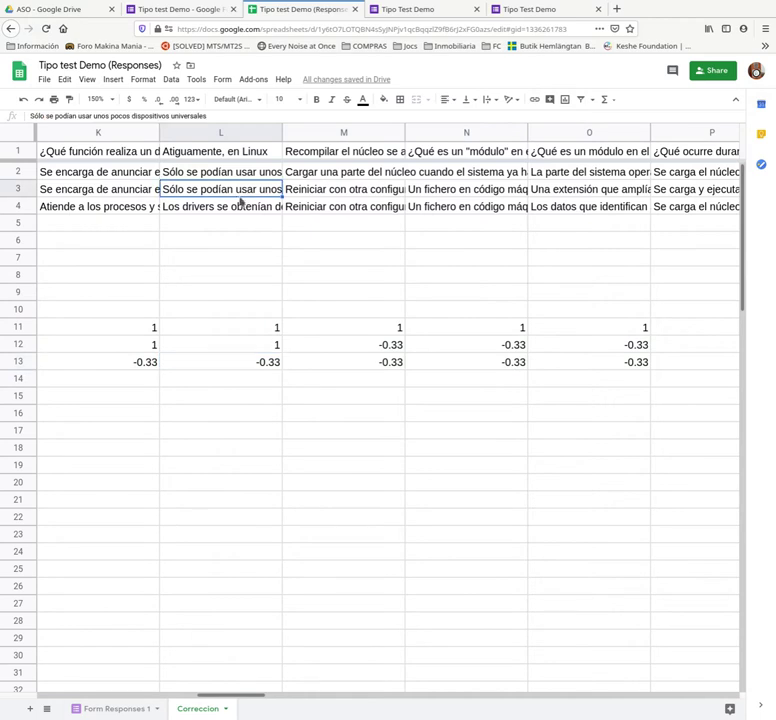
{"action": "left_click", "coordinate": [237, 208]}
{"action": "left_click", "coordinate": [241, 191]}
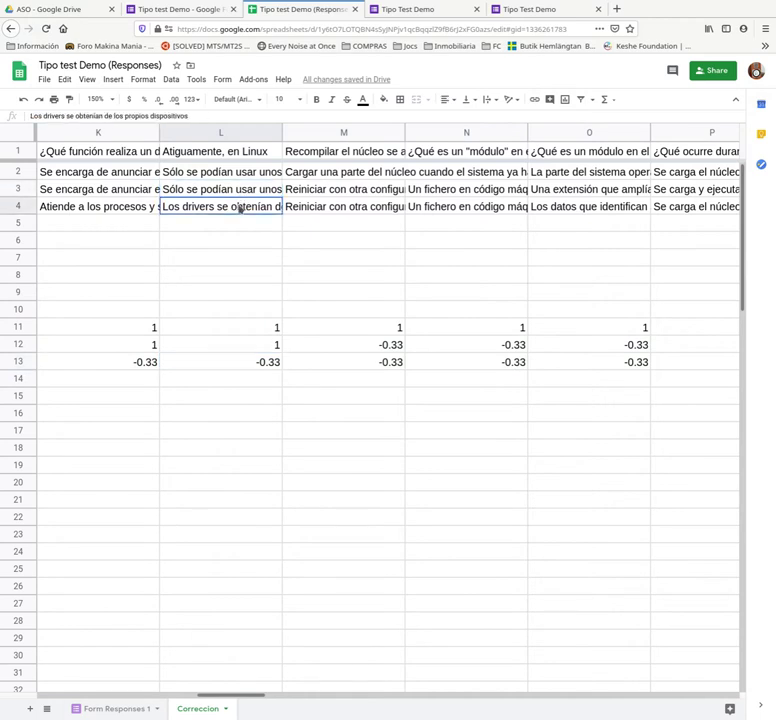
{"action": "left_click", "coordinate": [239, 207]}
{"action": "left_click", "coordinate": [237, 193]}
{"action": "left_click", "coordinate": [237, 207]}
{"action": "left_click", "coordinate": [237, 192]}
{"action": "left_click", "coordinate": [237, 208]}
{"action": "left_click", "coordinate": [237, 177]}
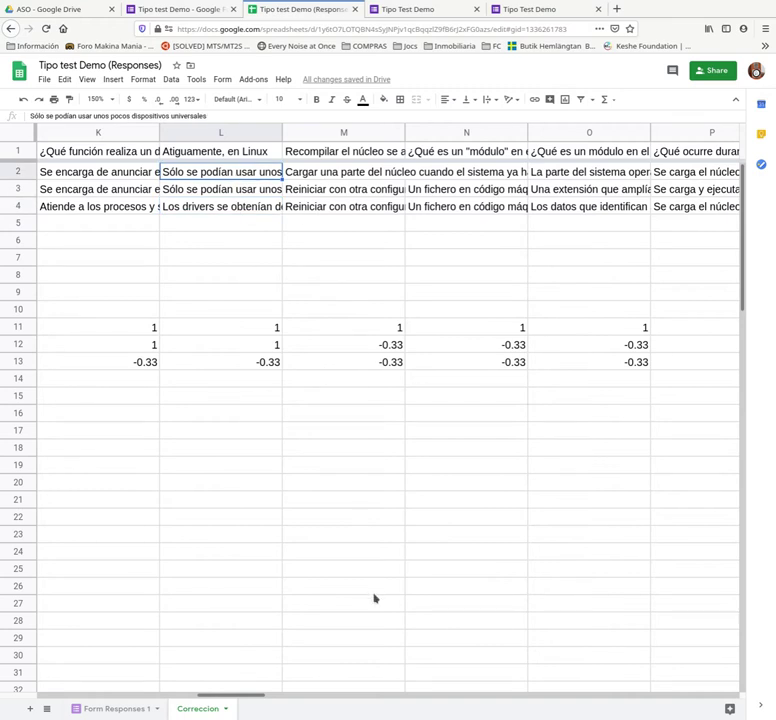
Step: Add the heading TOTAL in AP9, in the column after the last question
{"action": "left_click_drag", "start_coordinate": [238, 695], "coordinate": [683, 714]}
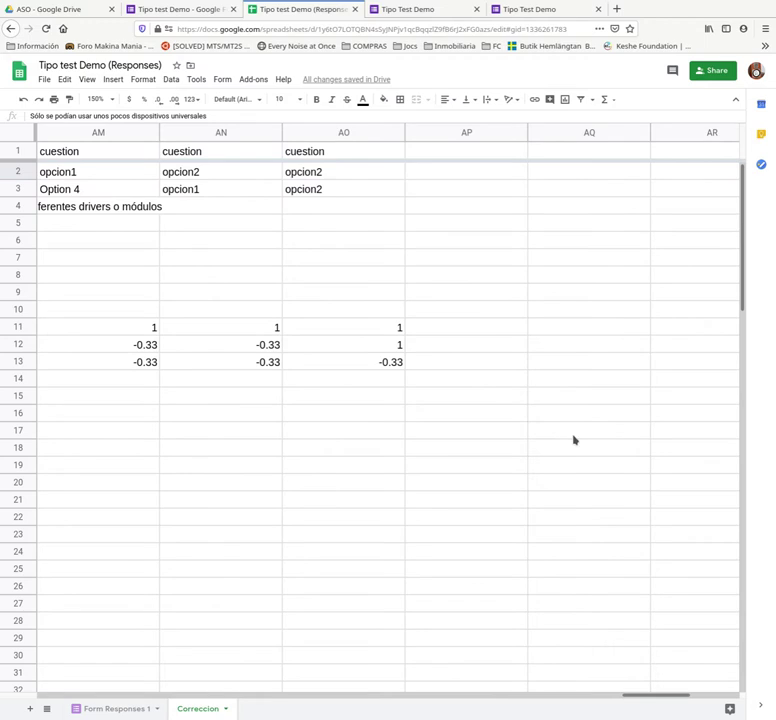
{"action": "left_click", "coordinate": [463, 295]}
{"action": "type", "text": "TOTAL"}
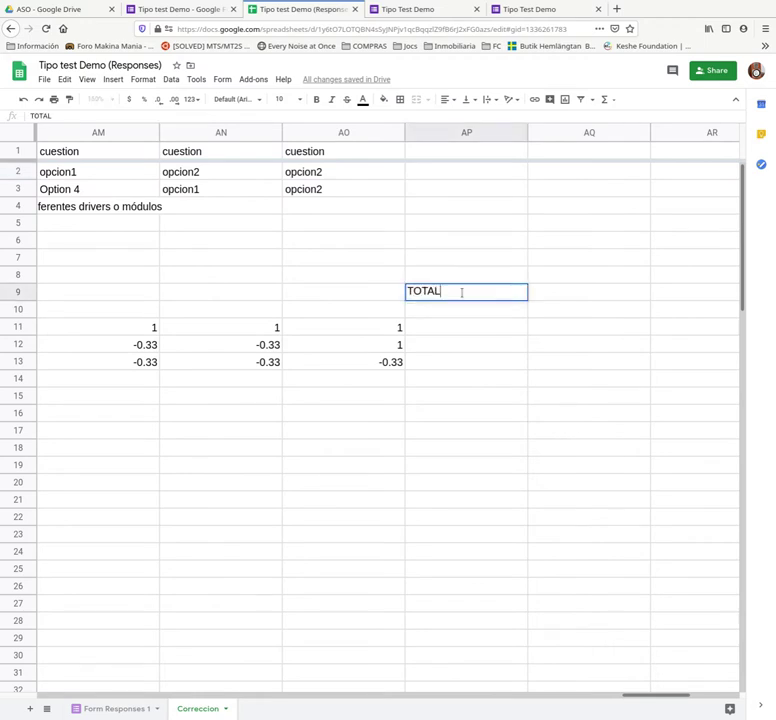
Step: Enter =SUM(E11:AO11) in AP11 to add up the professor's question scores
{"action": "left_click", "coordinate": [451, 327]}
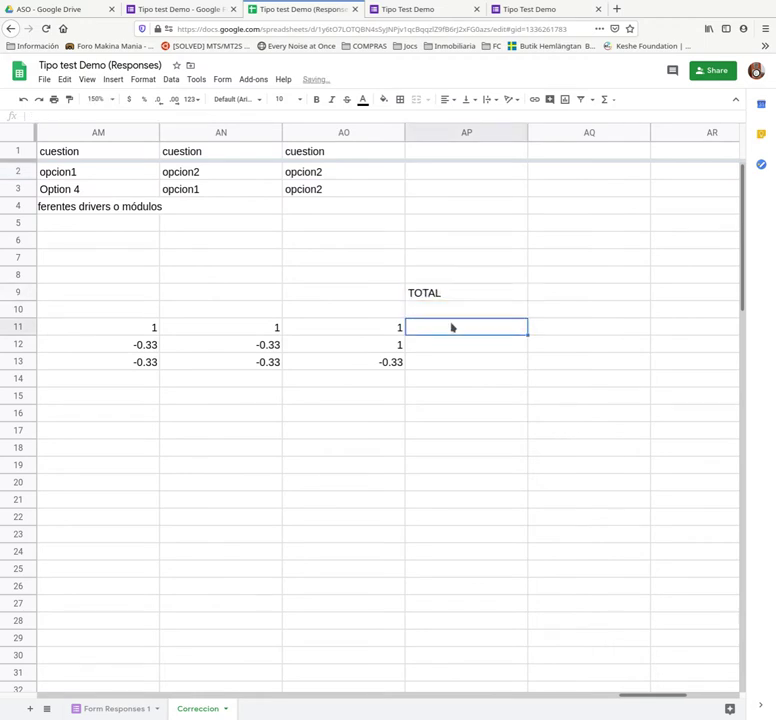
{"action": "type", "text": "=SUM"}
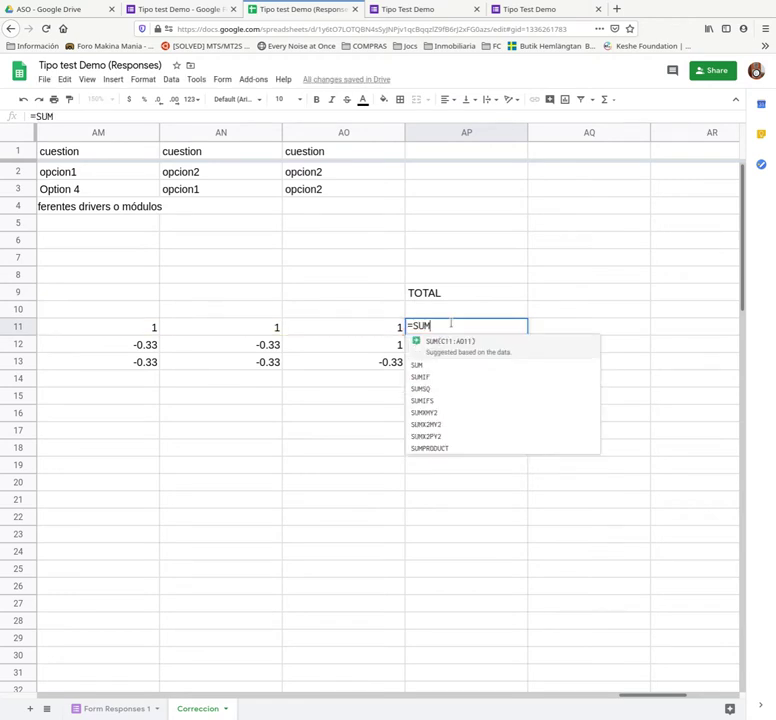
{"action": "type", "text": "("}
{"action": "left_click_drag", "start_coordinate": [395, 333], "coordinate": [548, 337]}
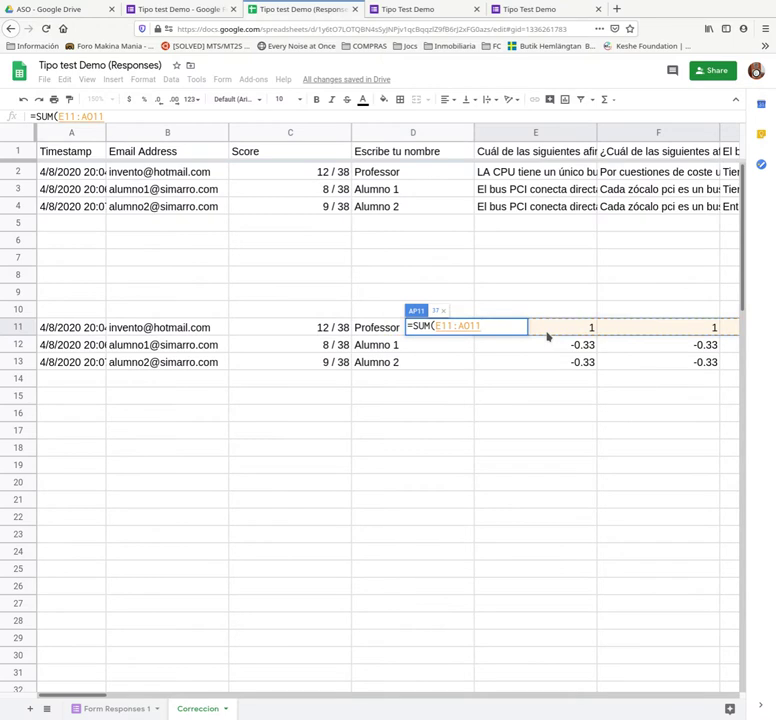
{"action": "left_click", "coordinate": [548, 337]}
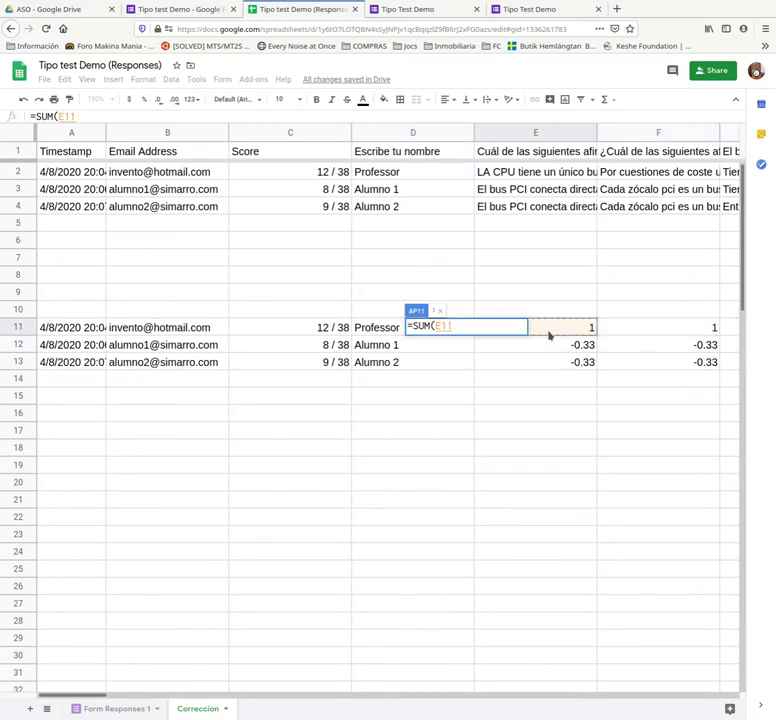
{"action": "key", "text": "Escape"}
{"action": "left_click", "coordinate": [546, 330]}
{"action": "left_click_drag", "start_coordinate": [100, 688], "coordinate": [774, 578]}
{"action": "left_click", "coordinate": [589, 327]}
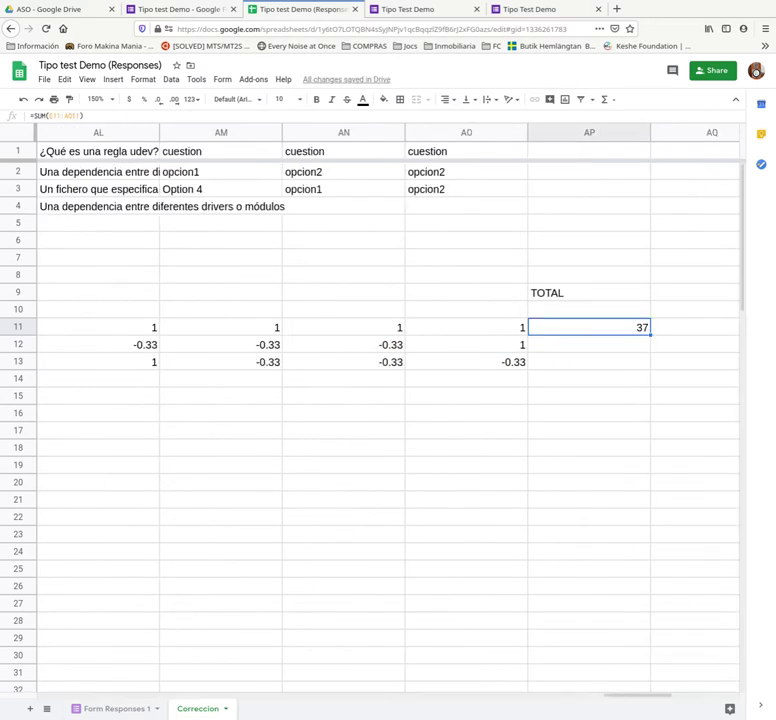
Step: Check the range summed in AP11 and fill the formula down through AP13
{"action": "double_click", "coordinate": [593, 329]}
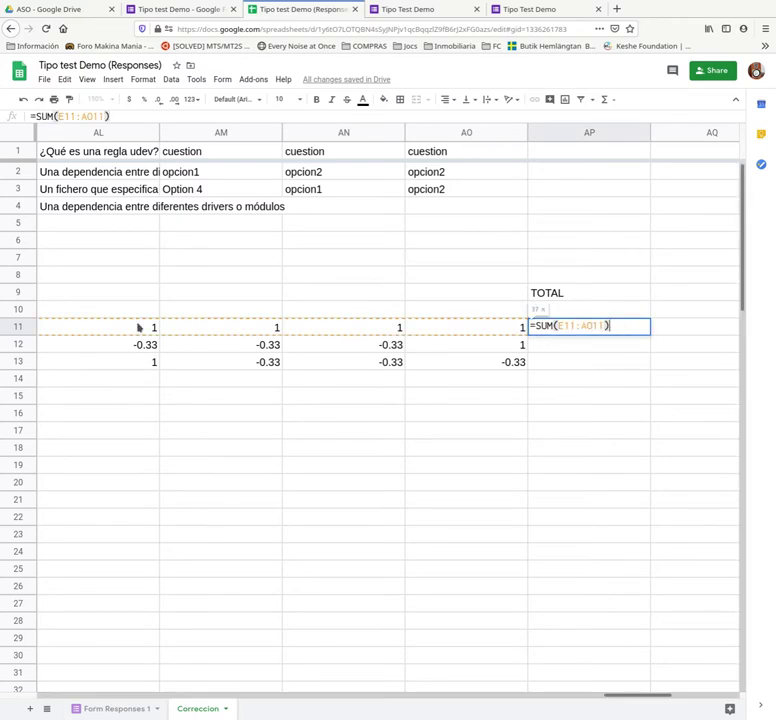
{"action": "left_click", "coordinate": [632, 312]}
{"action": "left_click", "coordinate": [584, 333]}
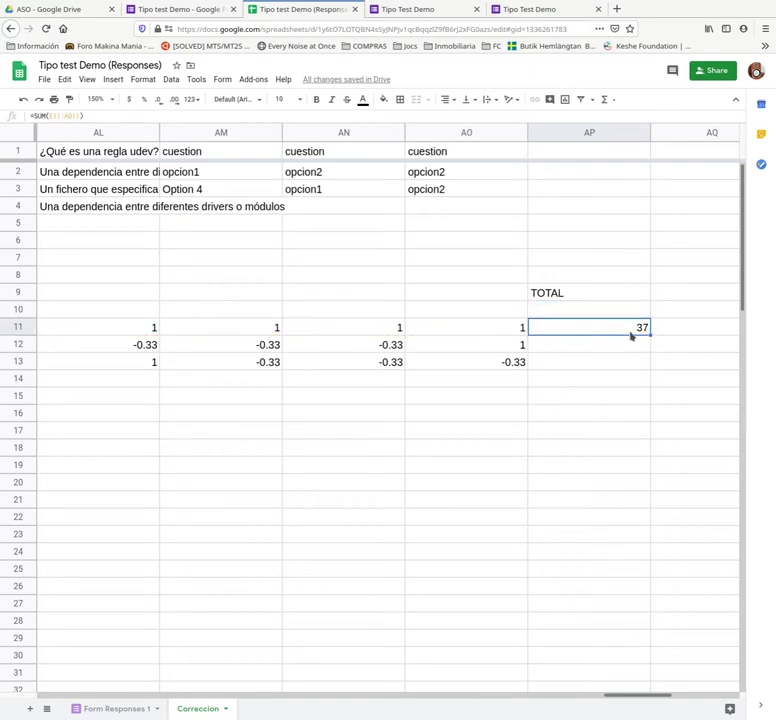
{"action": "left_click_drag", "start_coordinate": [650, 334], "coordinate": [643, 363]}
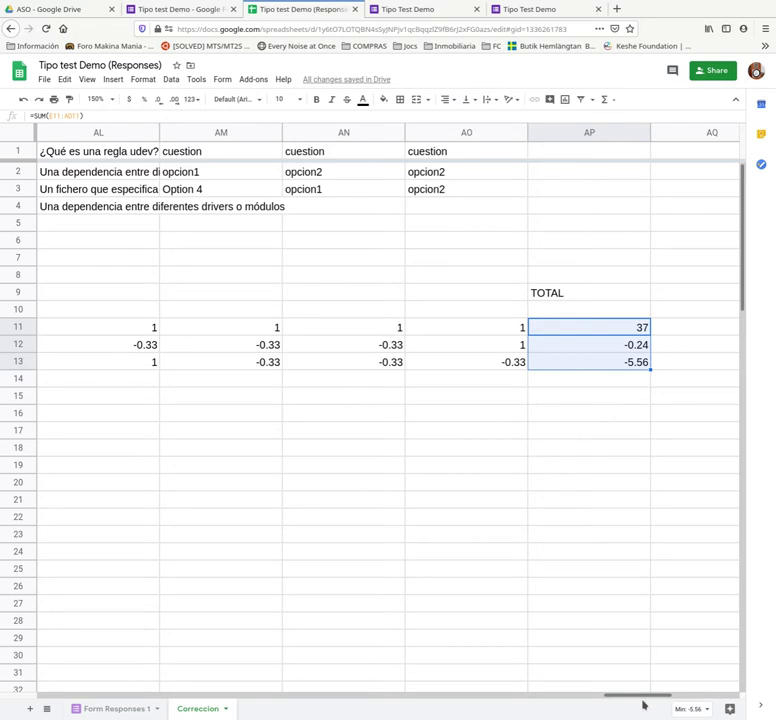
Step: Add the heading CALIF in AQ9, beside the TOTAL heading
{"action": "left_click_drag", "start_coordinate": [644, 701], "coordinate": [660, 701]}
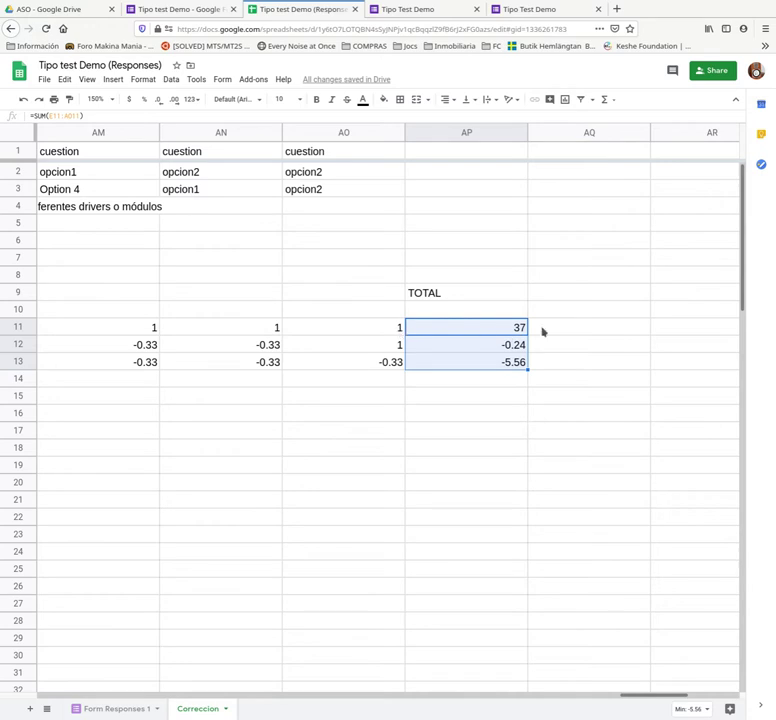
{"action": "left_click", "coordinate": [597, 298]}
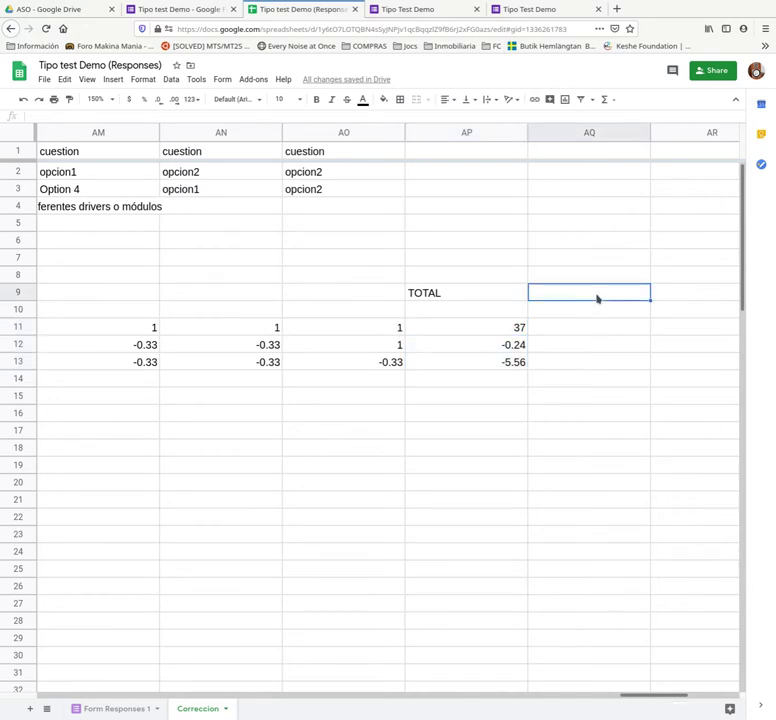
{"action": "type", "text": "CALIF"}
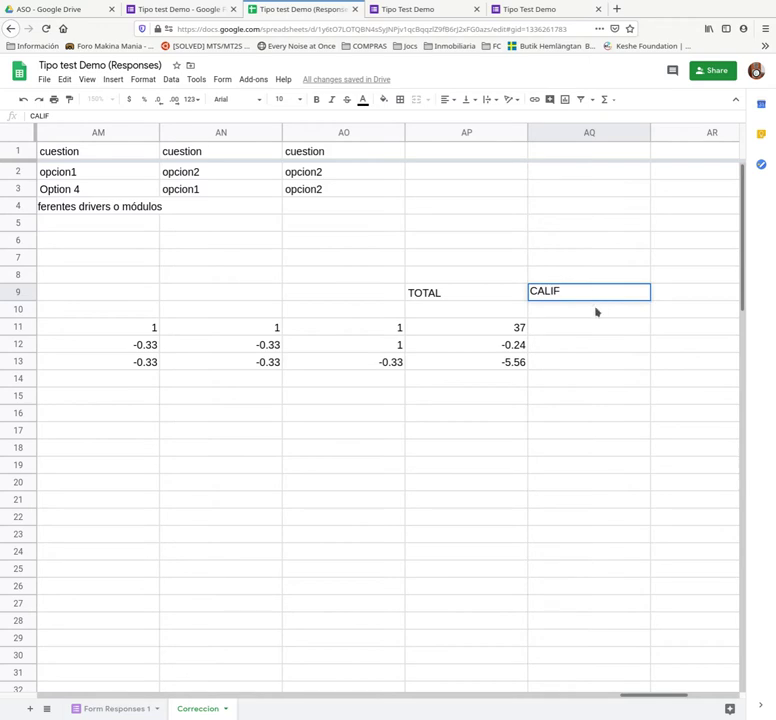
Step: Enter =AP11/$AP$11*10 in AQ11 to scale the total to a mark out of 10 with a fixed divisor
{"action": "left_click", "coordinate": [592, 327]}
{"action": "type", "text": "="}
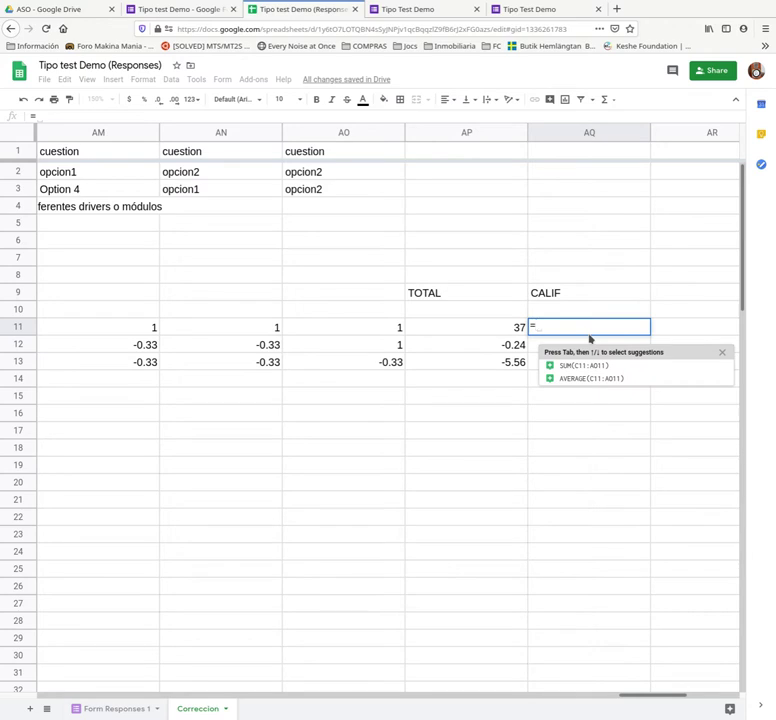
{"action": "left_click", "coordinate": [519, 331]}
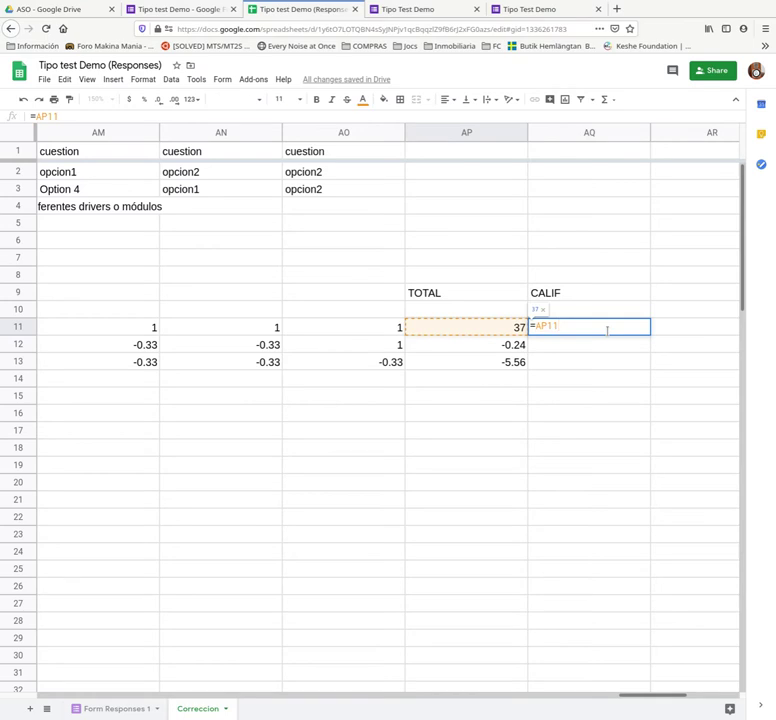
{"action": "type", "text": "/"}
{"action": "left_click", "coordinate": [500, 331]}
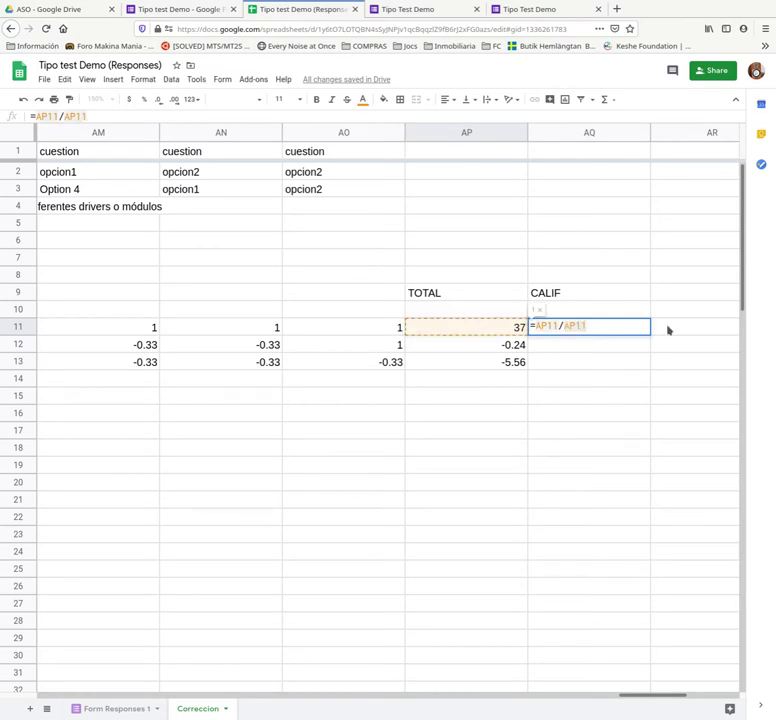
{"action": "key", "text": "F4"}
{"action": "key", "text": "F4"}
{"action": "type", "text": "$11"}
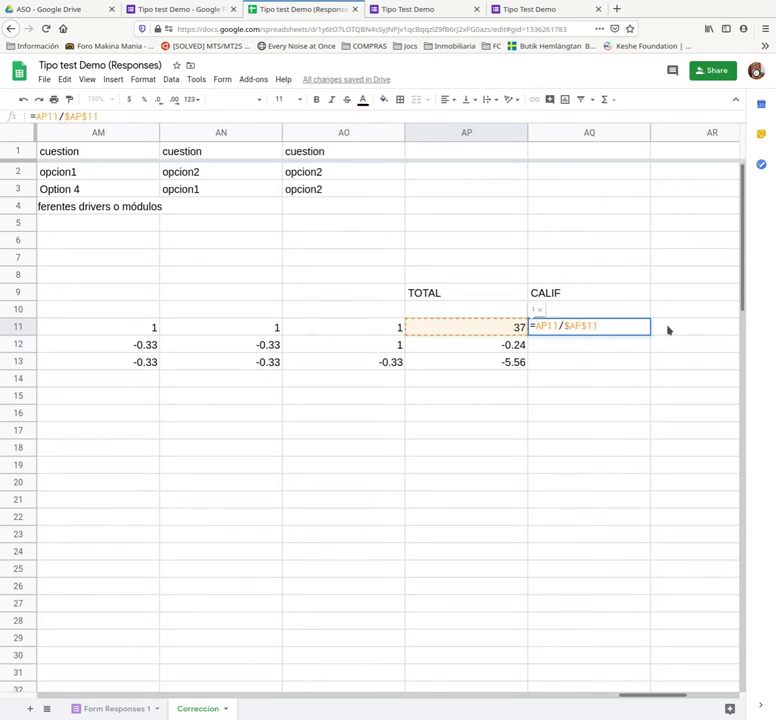
{"action": "type", "text": "*10"}
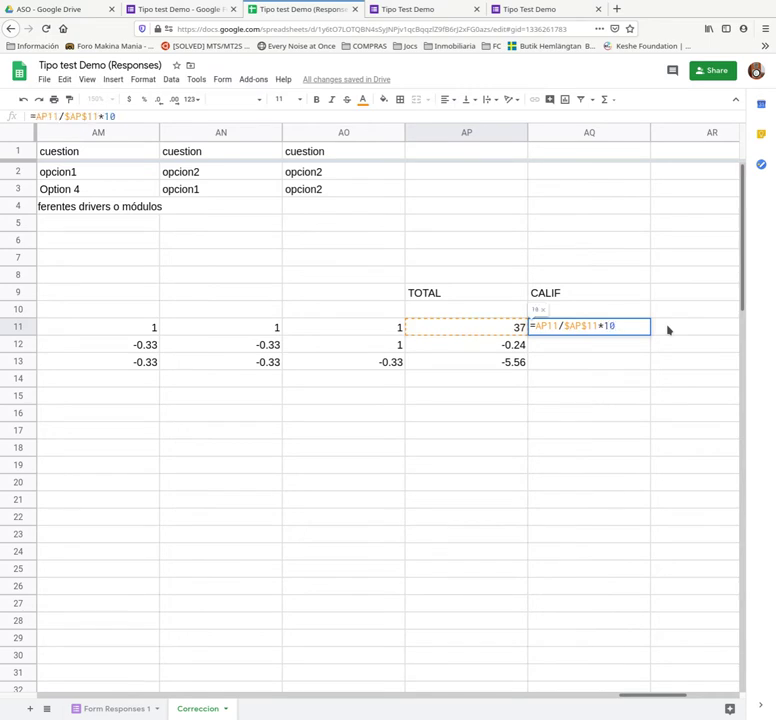
{"action": "key", "text": "Return"}
Step: Fill the AQ11 grade formula down through AQ13 and check the references in AQ12
{"action": "left_click", "coordinate": [647, 327]}
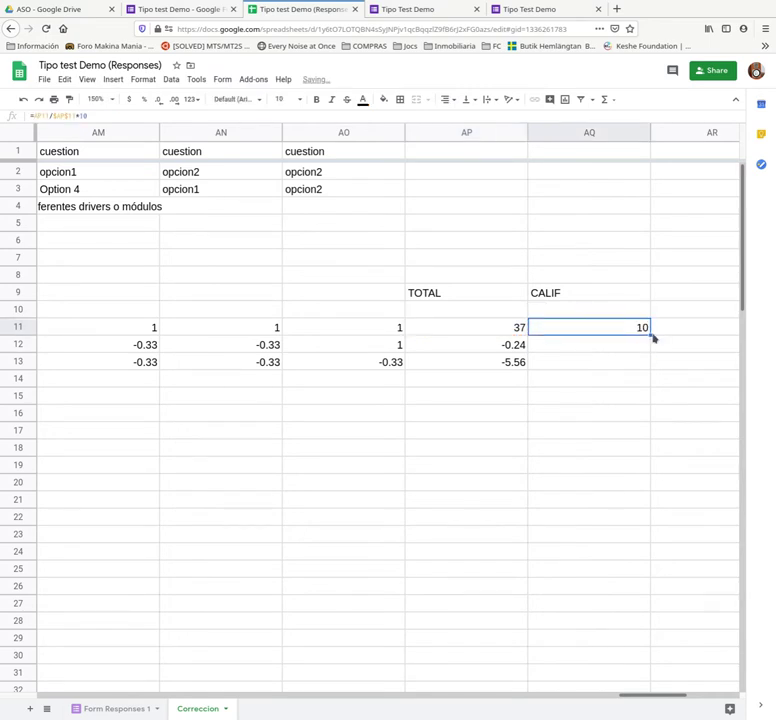
{"action": "left_click_drag", "start_coordinate": [650, 335], "coordinate": [650, 361]}
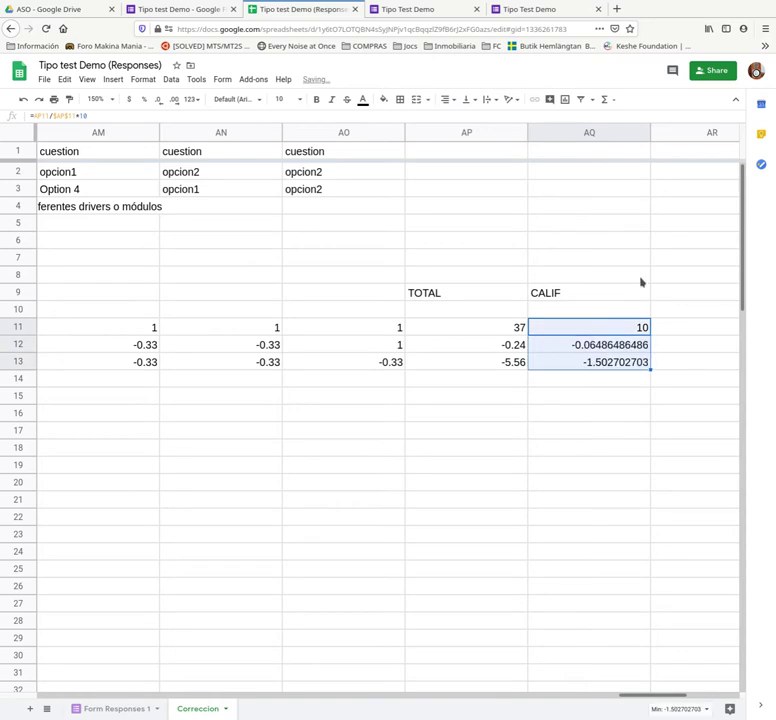
{"action": "left_click", "coordinate": [641, 278]}
{"action": "double_click", "coordinate": [590, 349]}
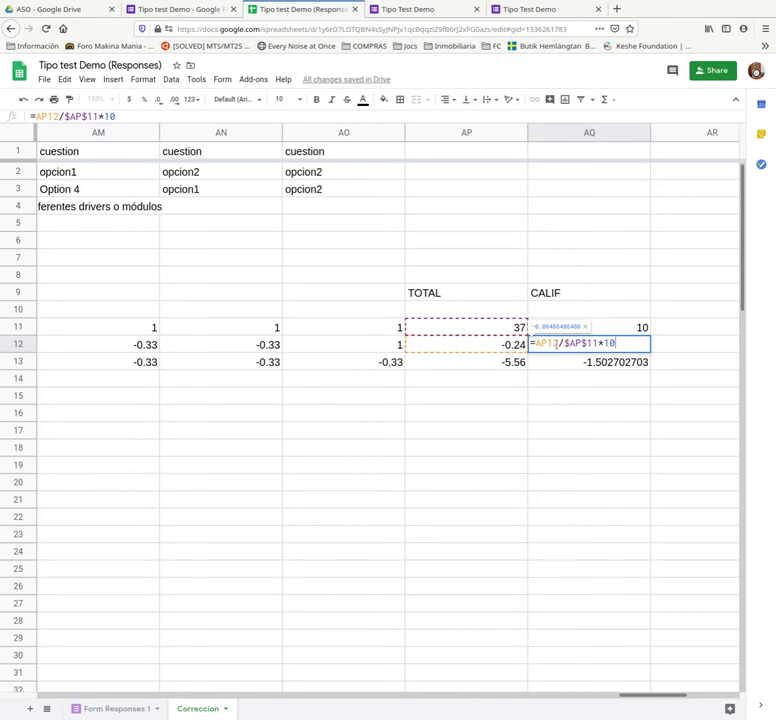
Step: Overwrite the total in AP12 with 32.5 to test the grade formula
{"action": "left_click", "coordinate": [505, 348]}
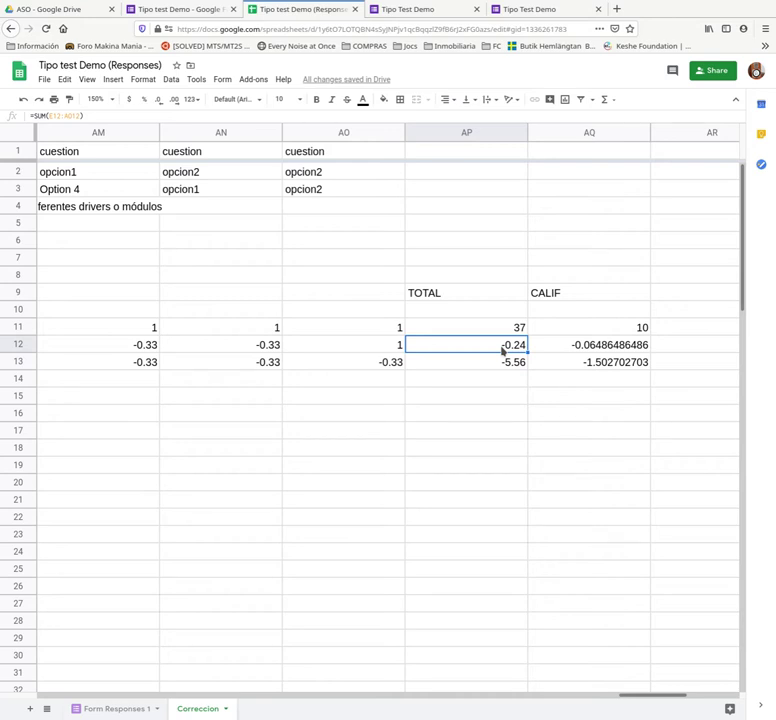
{"action": "type", "text": "3"}
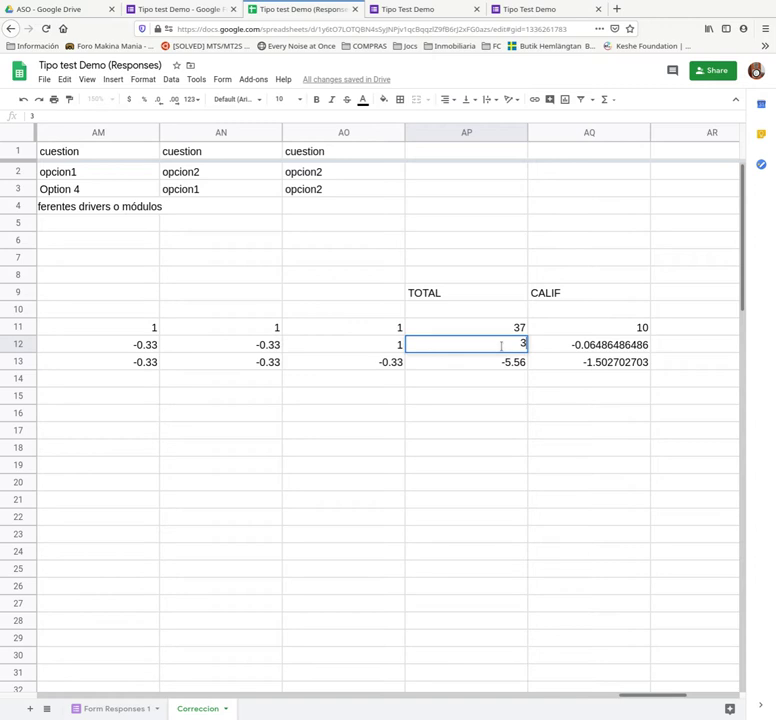
{"action": "type", "text": "2.5"}
{"action": "key", "text": "Return"}
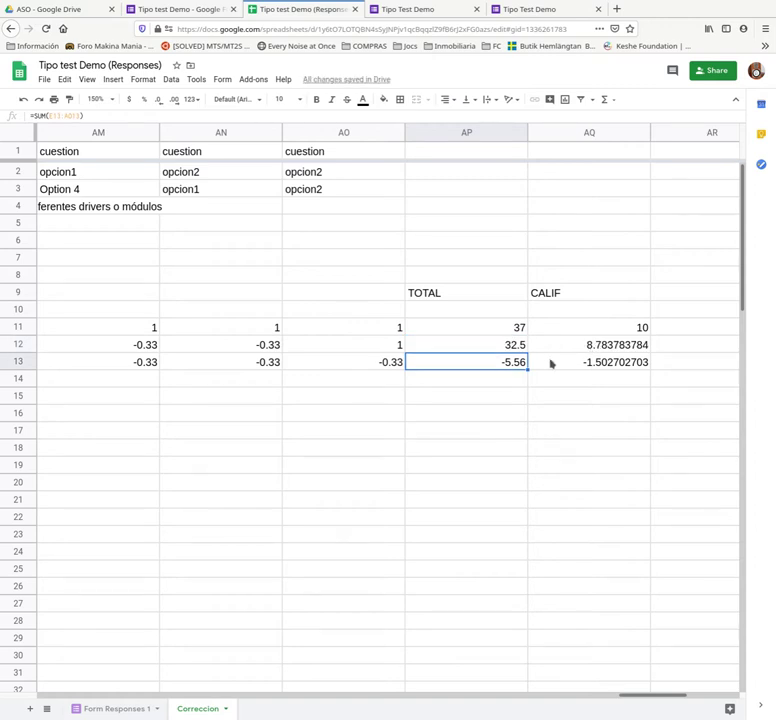
Step: Replace the SUM formula in AP13 with a trial total of 14
{"action": "double_click", "coordinate": [514, 366]}
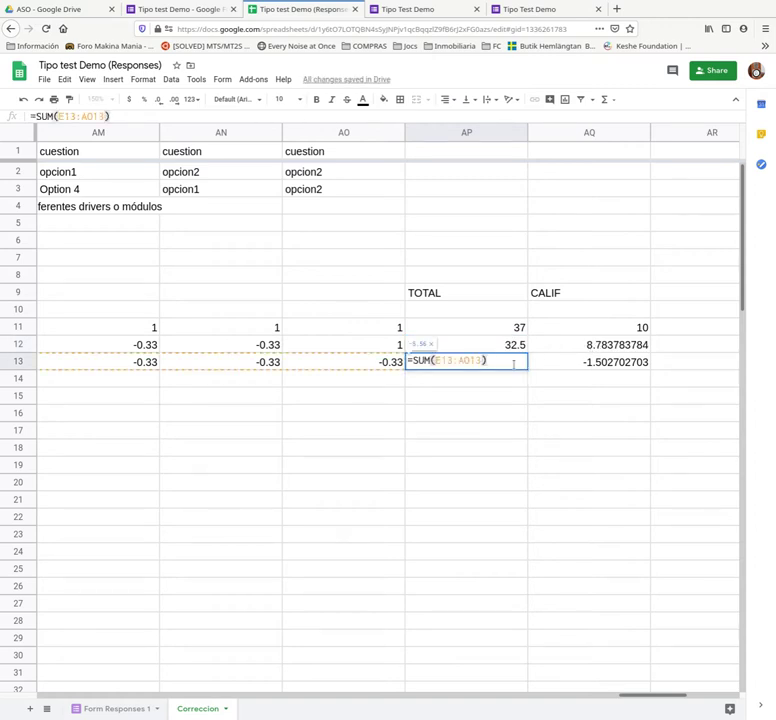
{"action": "type", "text": "14"}
{"action": "key", "text": "Return"}
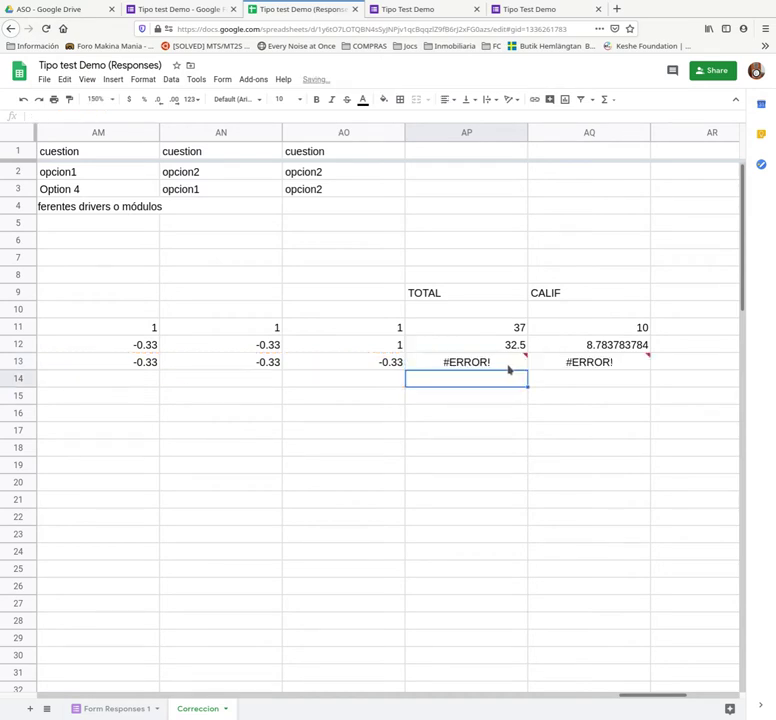
{"action": "double_click", "coordinate": [509, 365]}
{"action": "key", "text": "BackSpace"}
{"action": "key", "text": "BackSpace"}
{"action": "key", "text": "BackSpace"}
{"action": "key", "text": "BackSpace"}
{"action": "key", "text": "BackSpace"}
{"action": "key", "text": "BackSpace"}
{"action": "key", "text": "BackSpace"}
{"action": "key", "text": "BackSpace"}
{"action": "key", "text": "BackSpace"}
{"action": "key", "text": "BackSpace"}
{"action": "key", "text": "BackSpace"}
{"action": "key", "text": "BackSpace"}
{"action": "key", "text": "BackSpace"}
{"action": "key", "text": "BackSpace"}
{"action": "key", "text": "BackSpace"}
{"action": "key", "text": "BackSpace"}
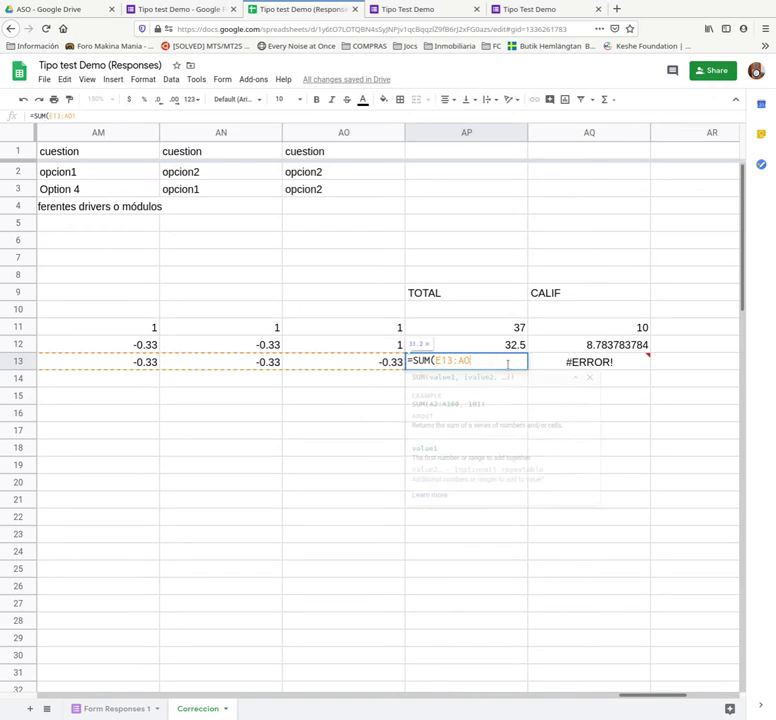
{"action": "key", "text": "Return"}
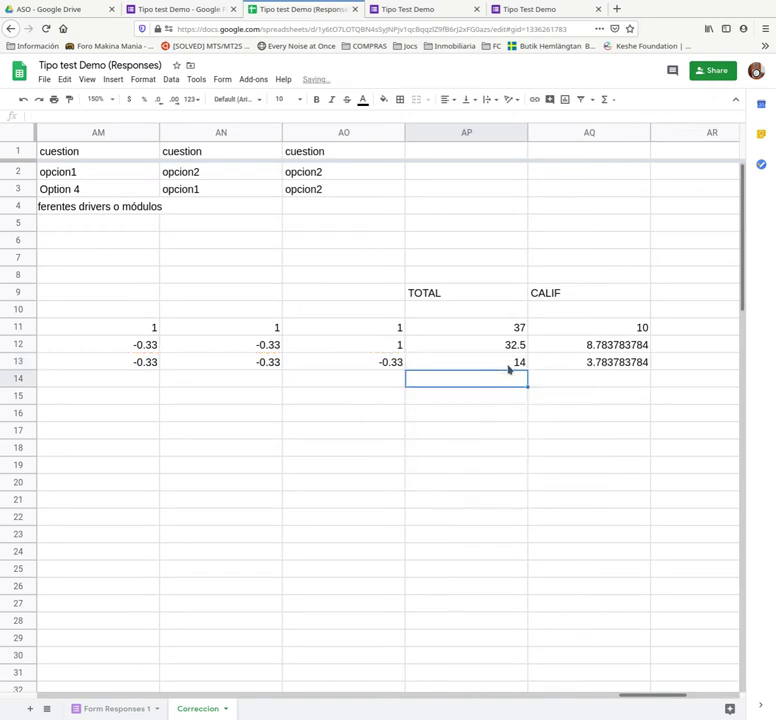
Step: Restore the SUM formulas in AP13 and AP12 in place of the trial totals
{"action": "left_click", "coordinate": [510, 366]}
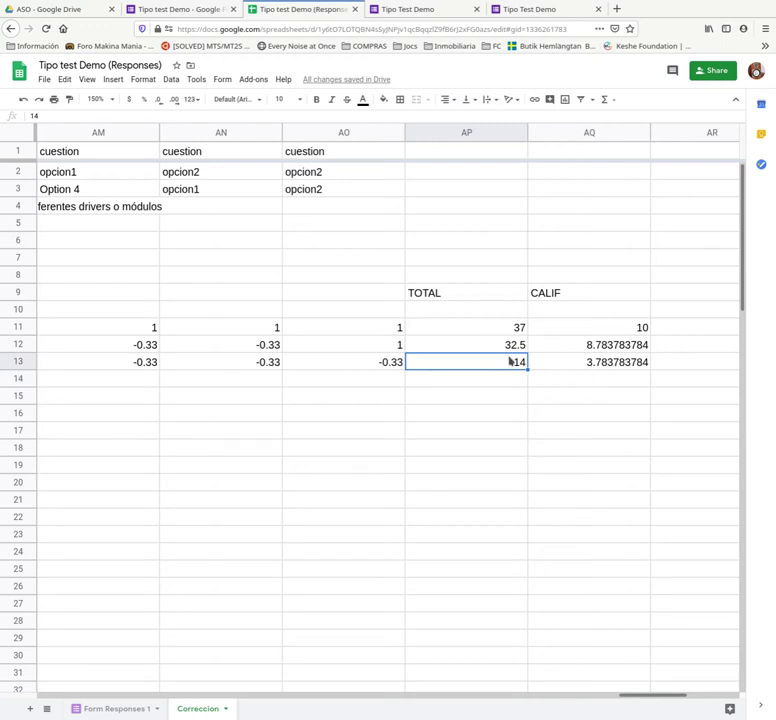
{"action": "key", "text": "ctrl+v"}
{"action": "key", "text": "Up"}
{"action": "key", "text": "ctrl+v"}
Step: Clear the grades in AQ12:AQ13 and refill them by copying the formula from AQ11
{"action": "key", "text": "Right"}
{"action": "key", "text": "shift+Down"}
{"action": "key", "text": "Delete"}
{"action": "key", "text": "Up"}
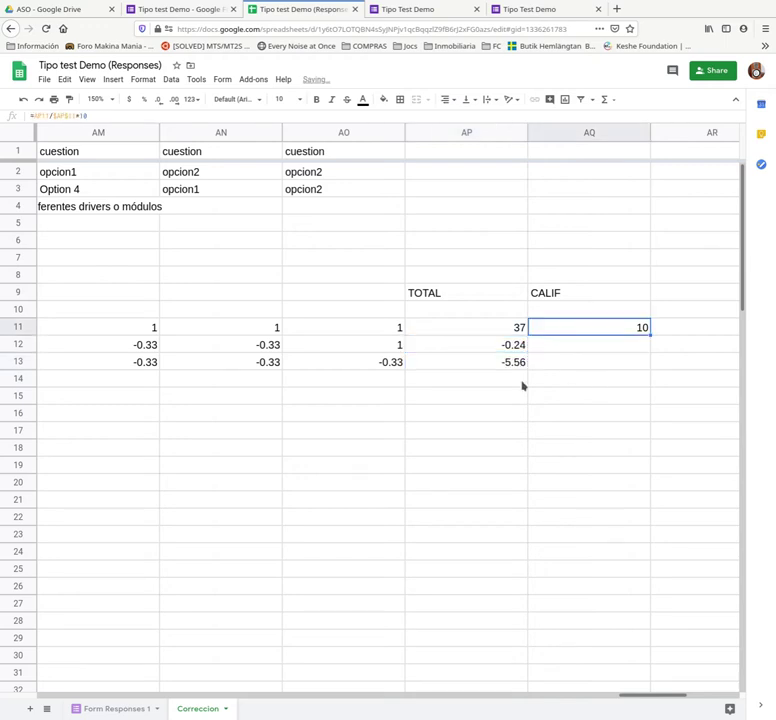
{"action": "key", "text": "ctrl+c"}
{"action": "key", "text": "Down"}
{"action": "key", "text": "shift+Down"}
{"action": "key", "text": "ctrl+v"}
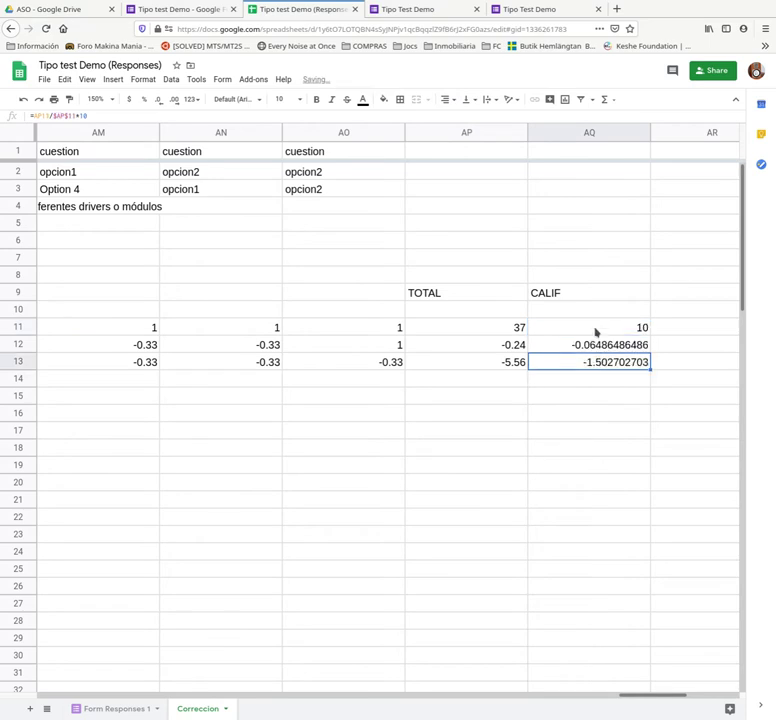
{"action": "left_click", "coordinate": [591, 312]}
{"action": "left_click_drag", "start_coordinate": [591, 312], "coordinate": [599, 369]}
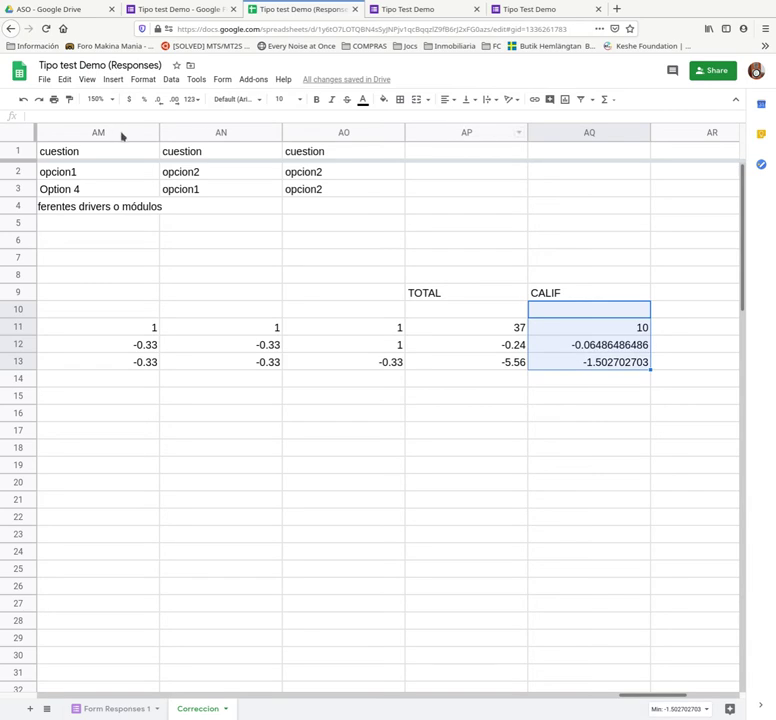
Step: Hide the name and question columns D through AO so TOTAL and CALIF sit beside the Score column
{"action": "left_click_drag", "start_coordinate": [655, 700], "coordinate": [26, 610]}
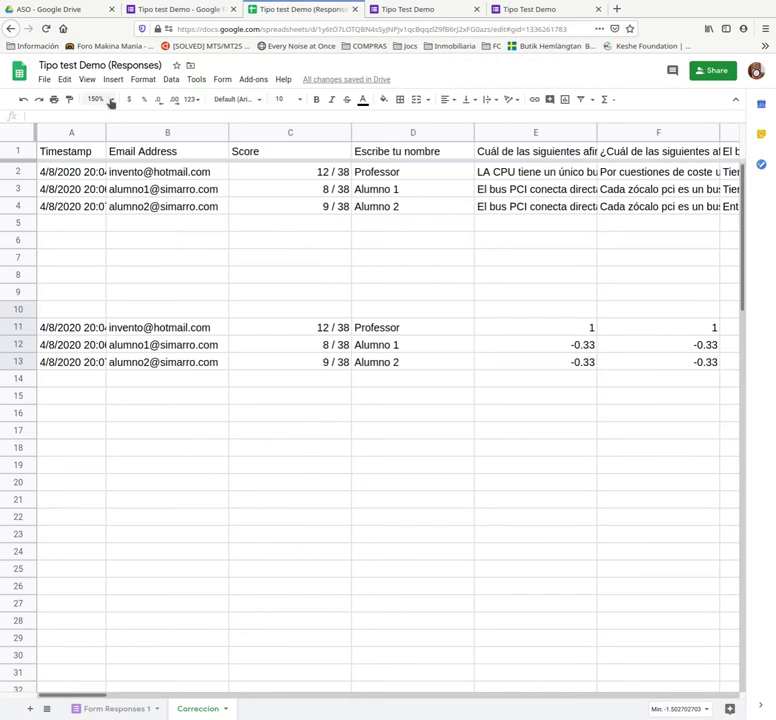
{"action": "left_click", "coordinate": [111, 101]}
{"action": "left_click", "coordinate": [110, 135]}
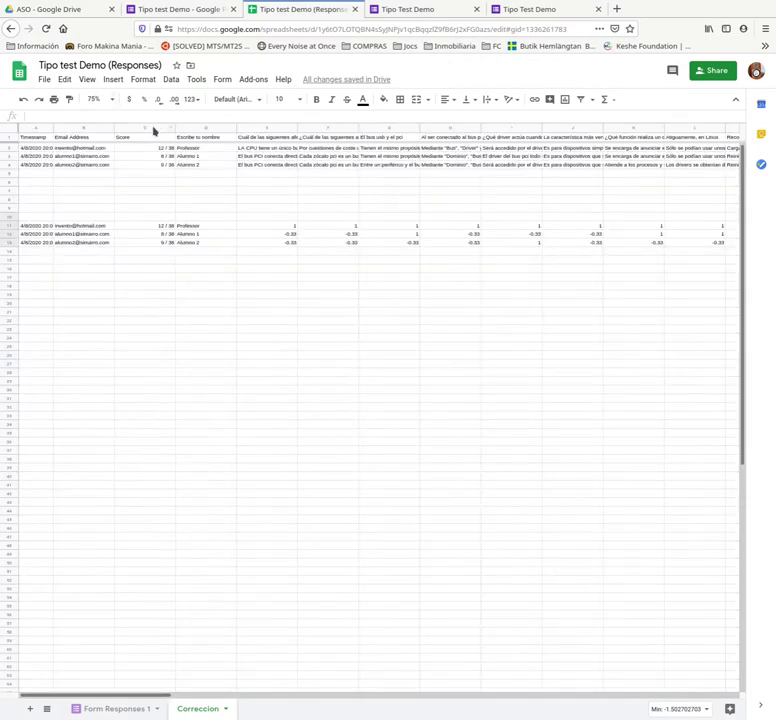
{"action": "left_click_drag", "start_coordinate": [191, 131], "coordinate": [294, 130]}
{"action": "right_click", "coordinate": [294, 130]}
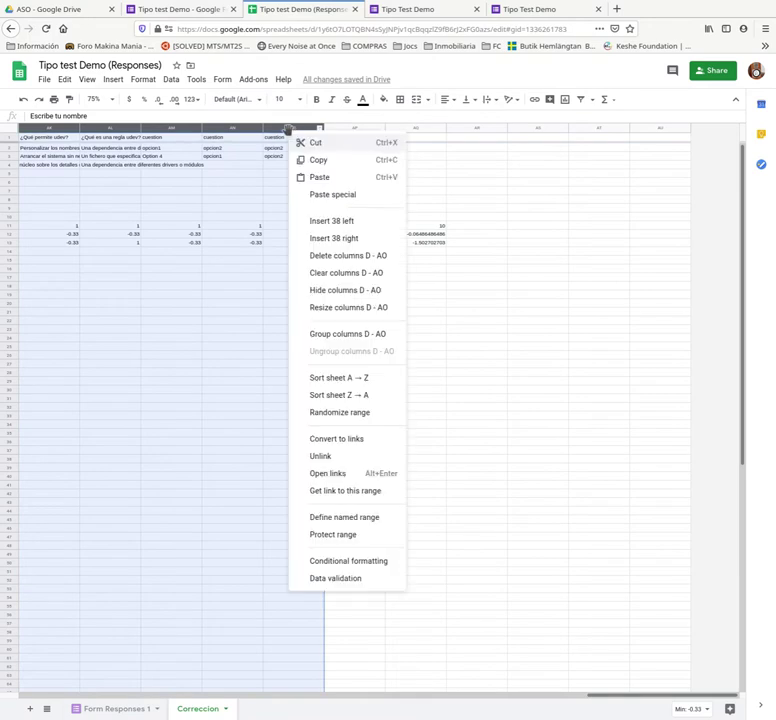
{"action": "left_click", "coordinate": [345, 290]}
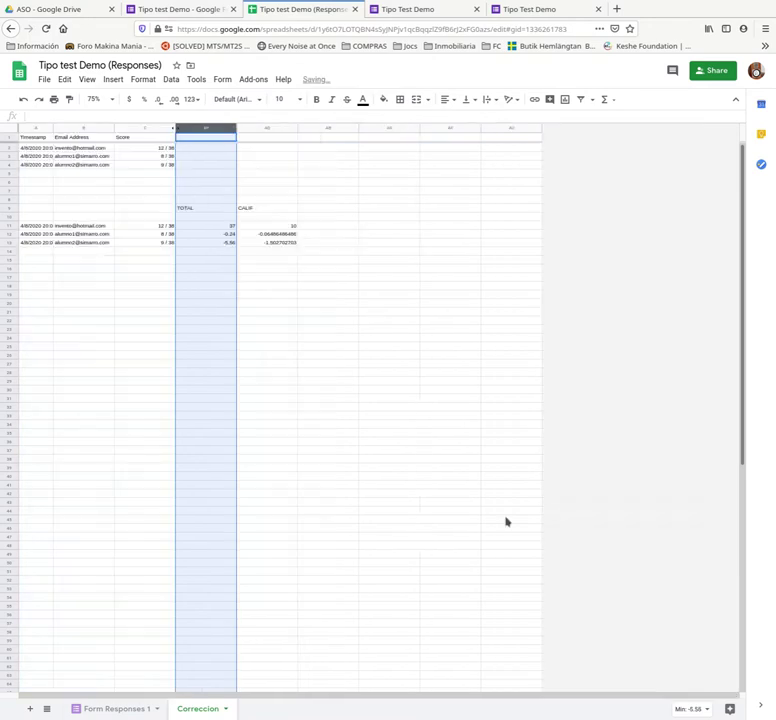
{"action": "left_click", "coordinate": [112, 101]}
{"action": "left_click", "coordinate": [103, 205]}
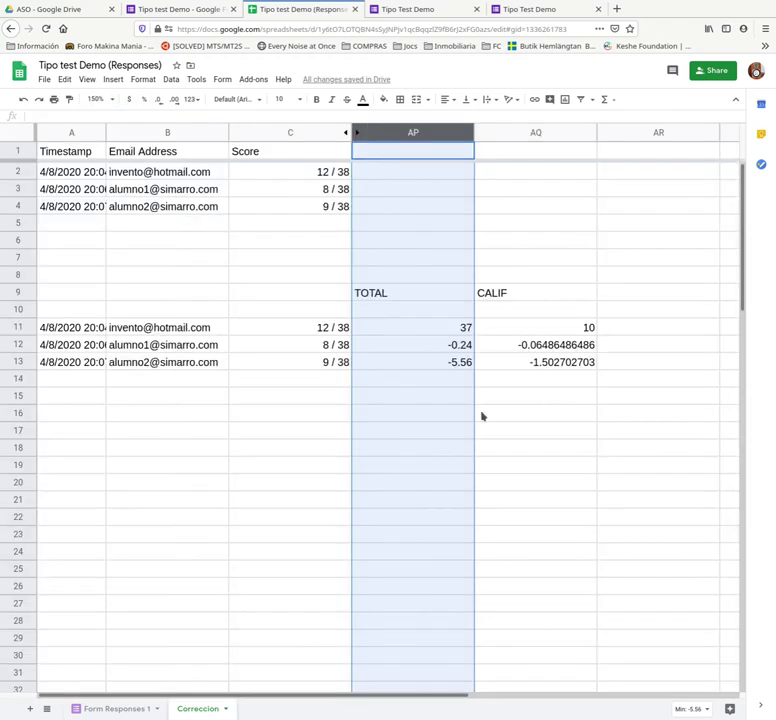
Step: Match the student e-mails in rows 12 and 13 with their CALIF grades, and check the Score in C11
{"action": "left_click", "coordinate": [388, 400]}
{"action": "left_click", "coordinate": [139, 346]}
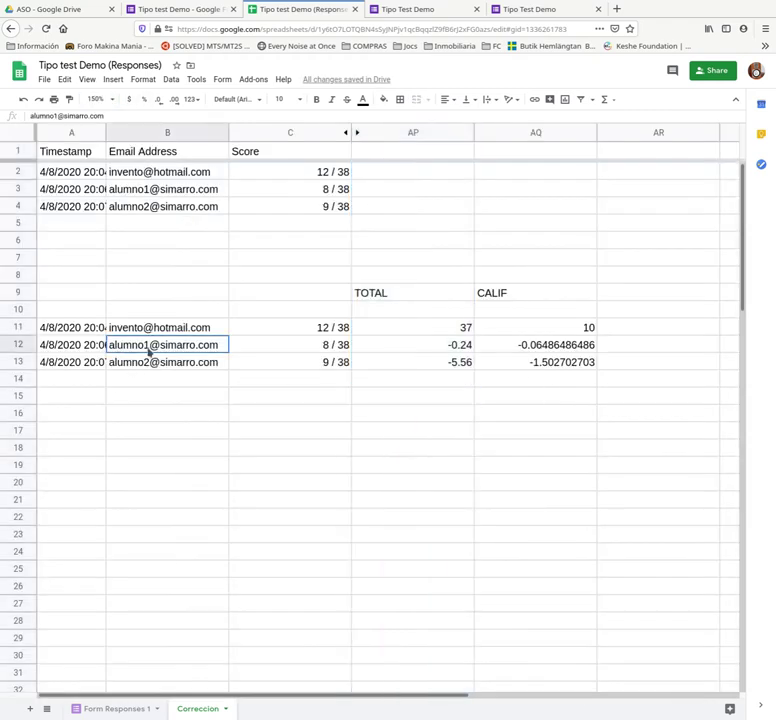
{"action": "left_click", "coordinate": [572, 346]}
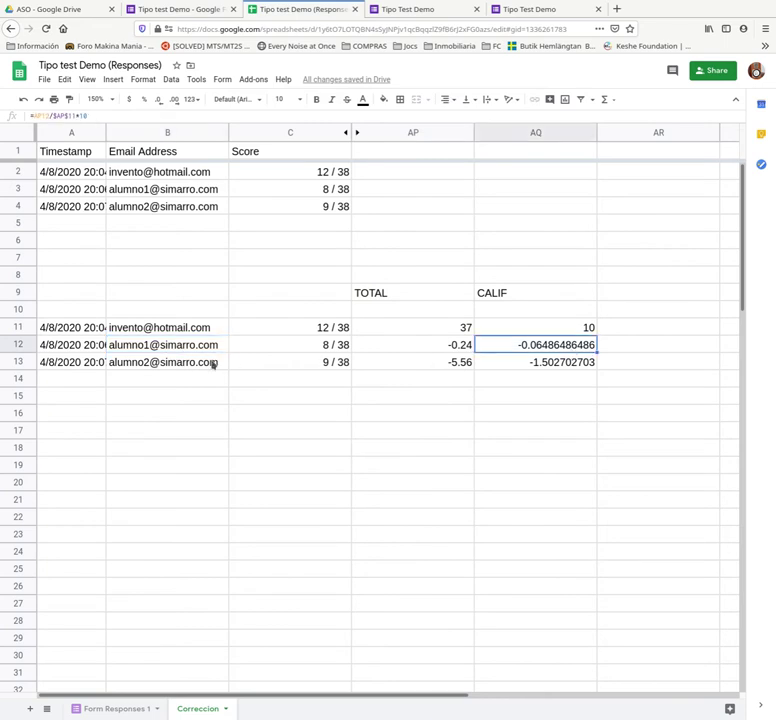
{"action": "left_click", "coordinate": [197, 362]}
{"action": "left_click", "coordinate": [589, 362]}
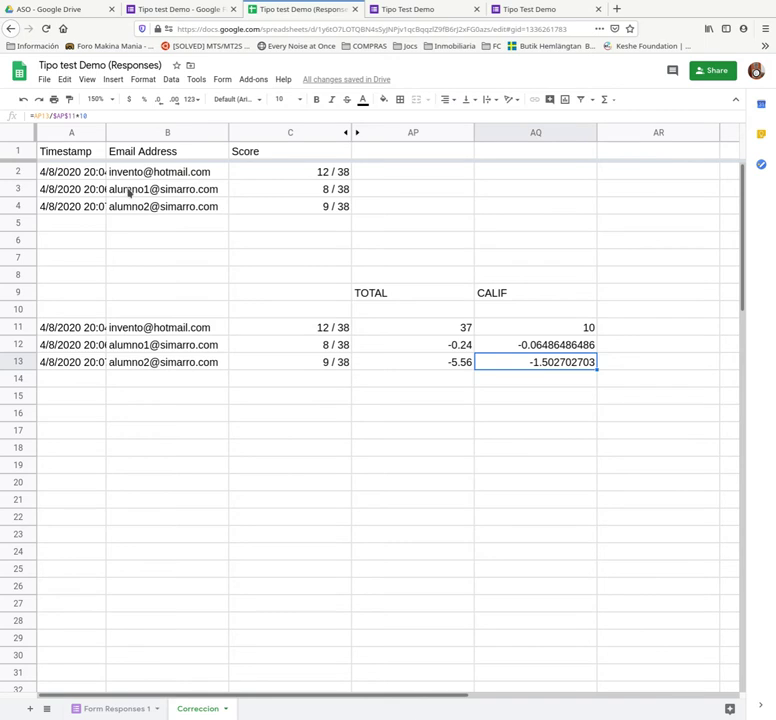
{"action": "left_click", "coordinate": [305, 328]}
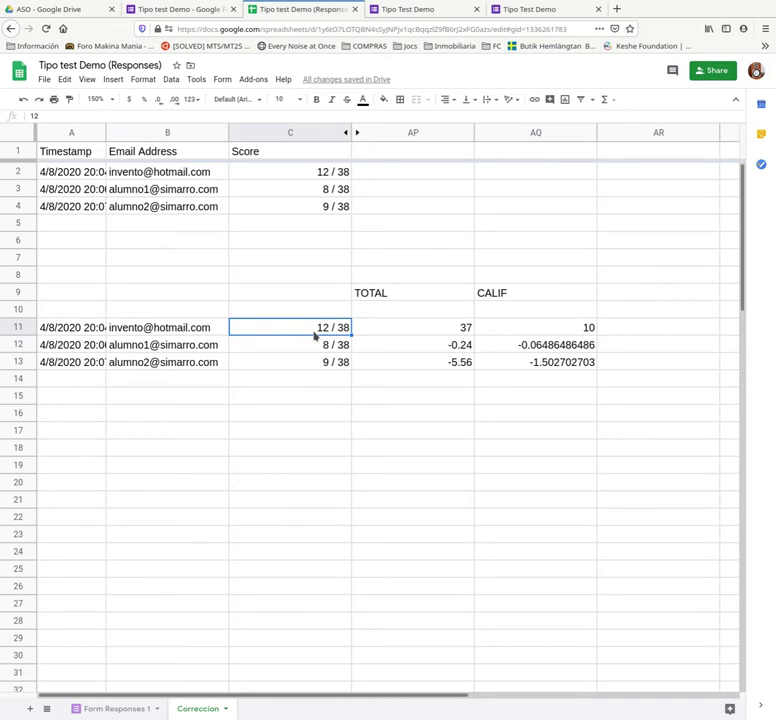
Step: Switch to the Tipo test Demo form and examine the marked answers in the first individual response
{"action": "left_click", "coordinate": [199, 12]}
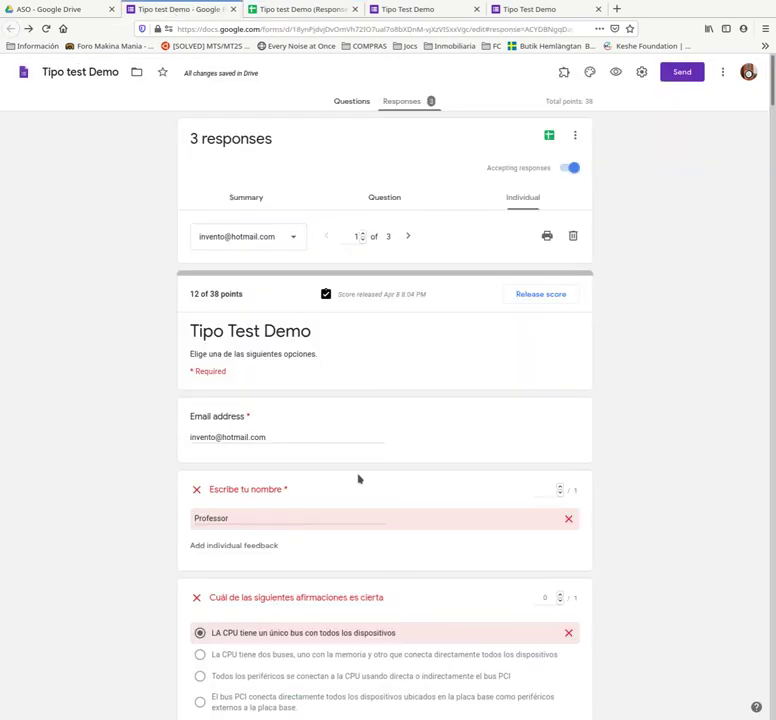
{"action": "scroll", "coordinate": [421, 407], "scroll_direction": "down", "scroll_amount": 3}
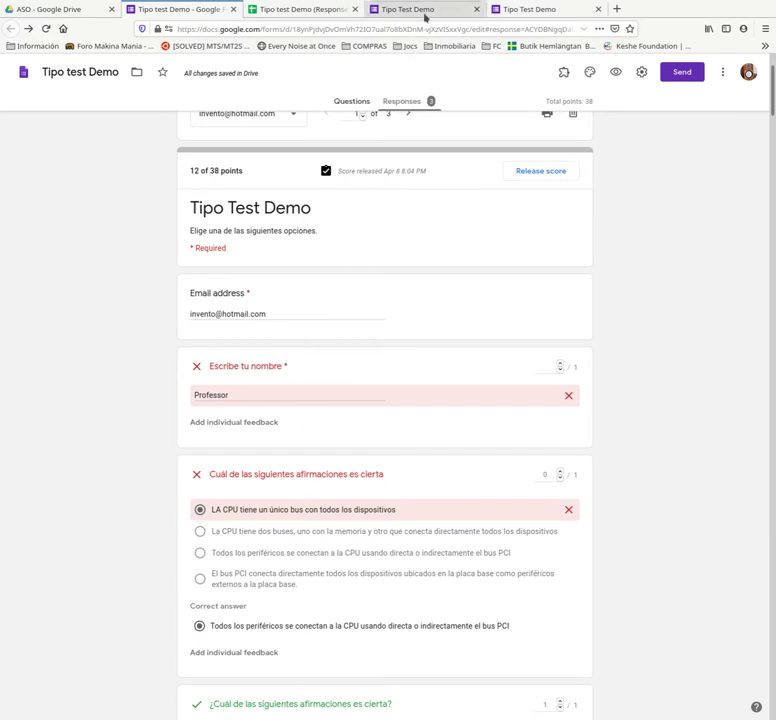
{"action": "scroll", "coordinate": [319, 312], "scroll_direction": "down", "scroll_amount": 15}
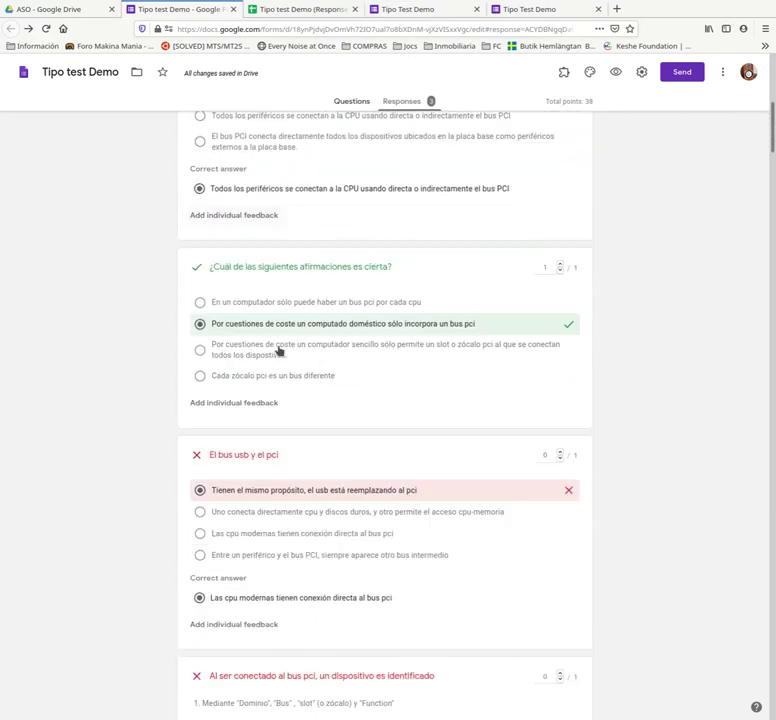
{"action": "scroll", "coordinate": [279, 350], "scroll_direction": "down", "scroll_amount": 18}
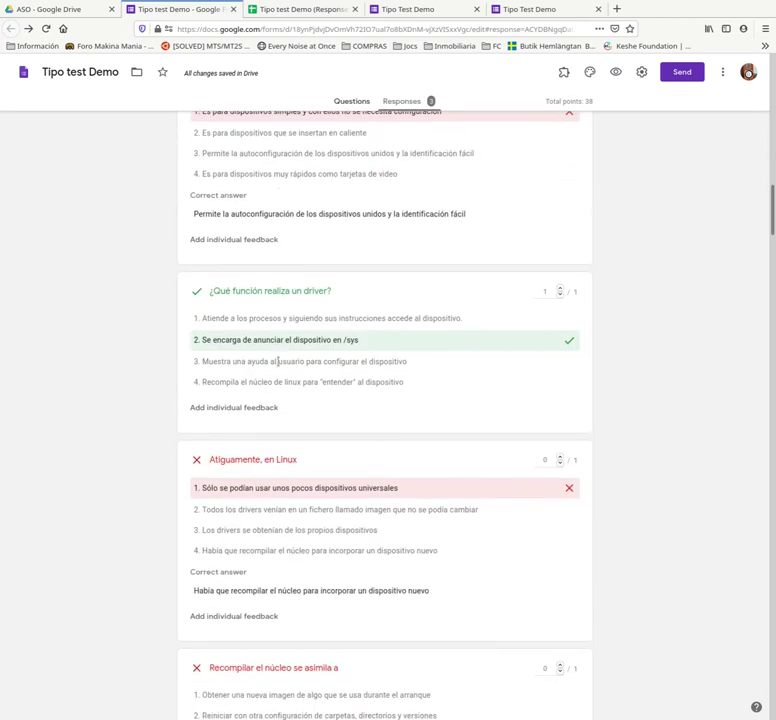
{"action": "scroll", "coordinate": [277, 366], "scroll_direction": "down", "scroll_amount": 19}
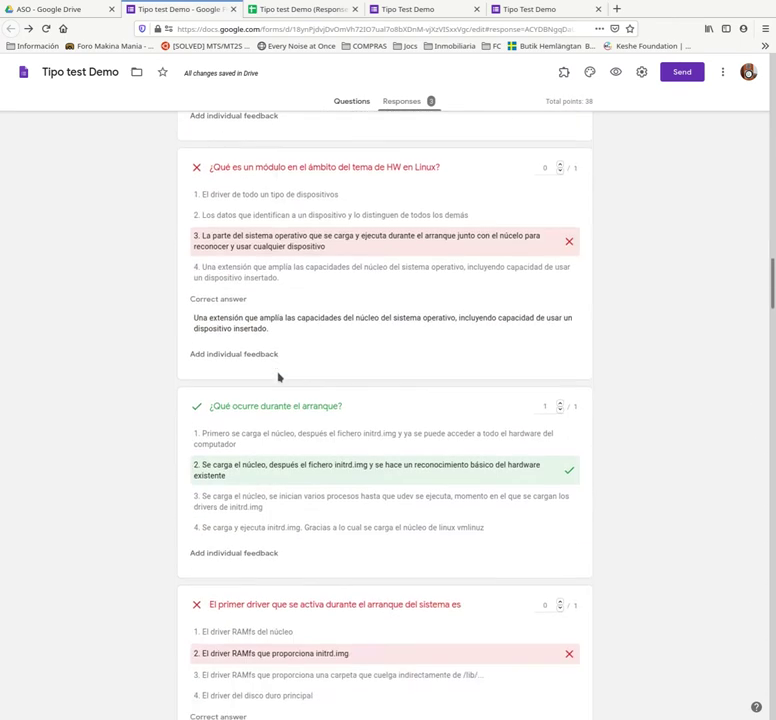
{"action": "scroll", "coordinate": [278, 372], "scroll_direction": "down", "scroll_amount": 12}
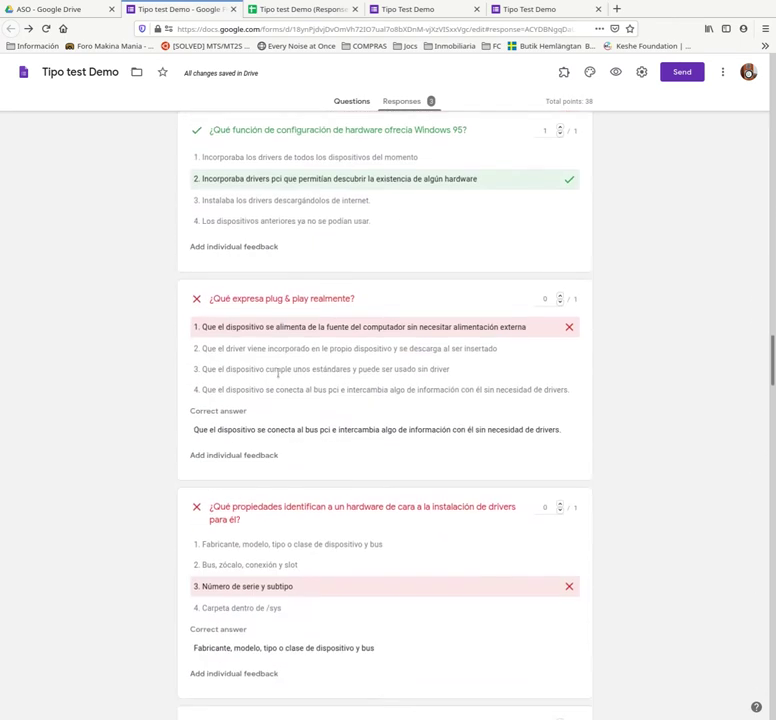
{"action": "scroll", "coordinate": [278, 372], "scroll_direction": "up", "scroll_amount": 5}
{"action": "scroll", "coordinate": [278, 372], "scroll_direction": "up", "scroll_amount": 5}
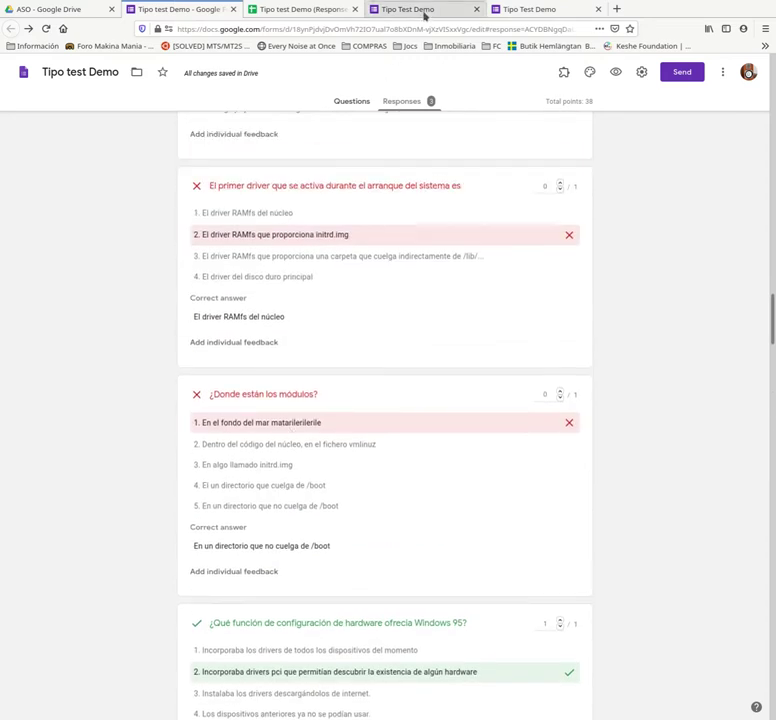
Step: Open the Test Generico demo form and examine its name and teacher-code questions and the A to D answer grid
{"action": "left_click", "coordinate": [424, 14]}
{"action": "left_click", "coordinate": [507, 10]}
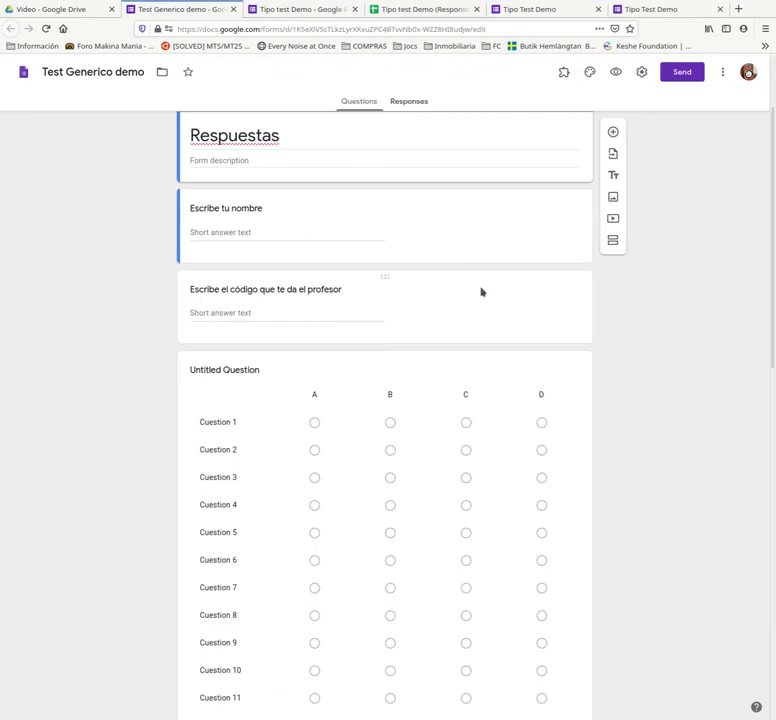
{"action": "scroll", "coordinate": [482, 291], "scroll_direction": "down", "scroll_amount": 3}
{"action": "scroll", "coordinate": [481, 292], "scroll_direction": "down", "scroll_amount": 10}
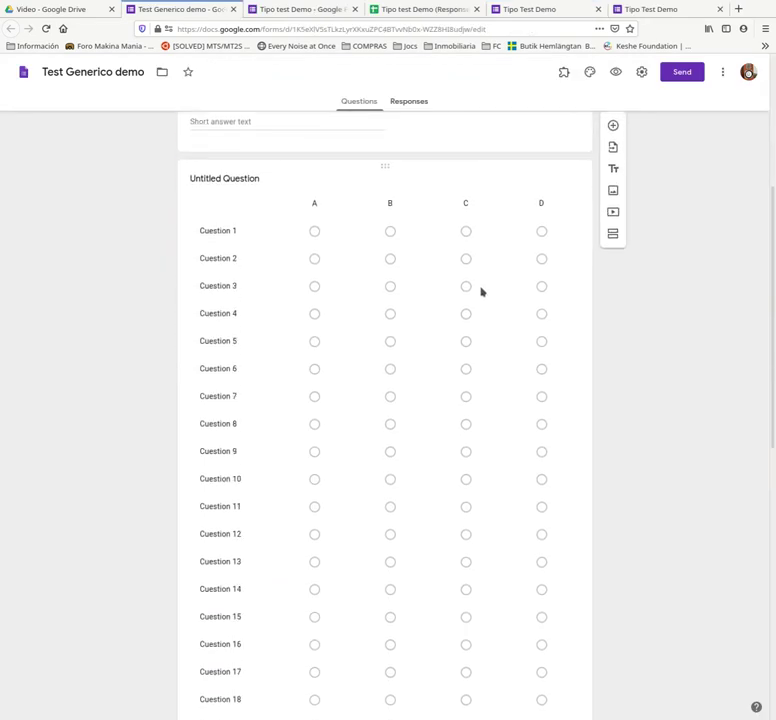
{"action": "scroll", "coordinate": [479, 293], "scroll_direction": "down", "scroll_amount": 2}
{"action": "scroll", "coordinate": [480, 294], "scroll_direction": "up", "scroll_amount": 10}
{"action": "scroll", "coordinate": [480, 294], "scroll_direction": "up", "scroll_amount": 3}
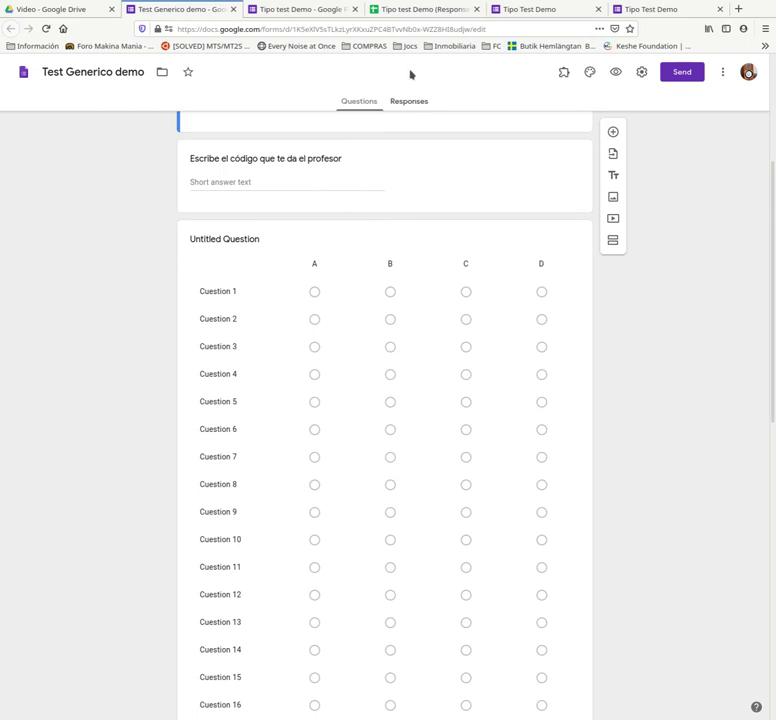
{"action": "scroll", "coordinate": [390, 178], "scroll_direction": "up", "scroll_amount": 3}
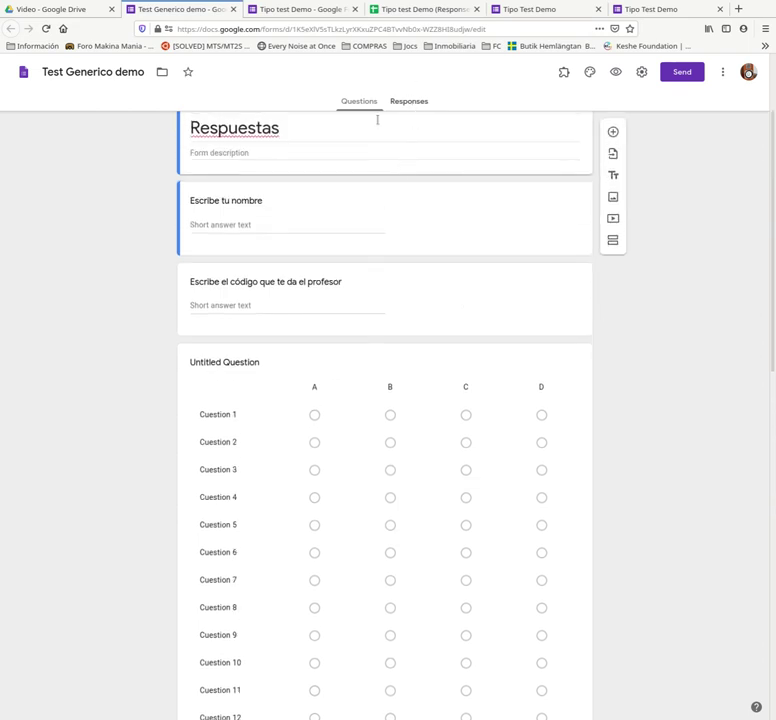
Step: Return to the Tipo test Demo form and show the second individual response
{"action": "left_click", "coordinate": [282, 12]}
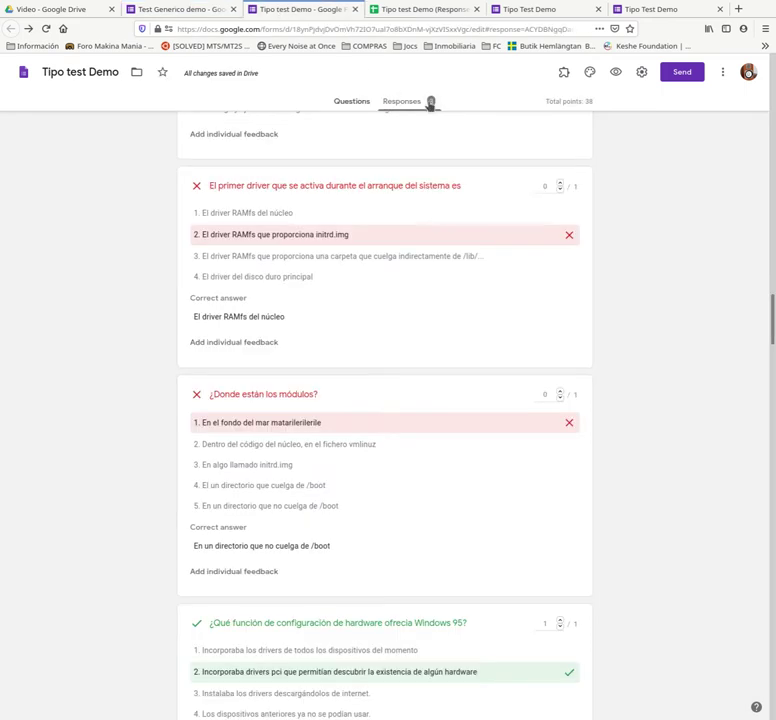
{"action": "scroll", "coordinate": [340, 218], "scroll_direction": "up", "scroll_amount": 10}
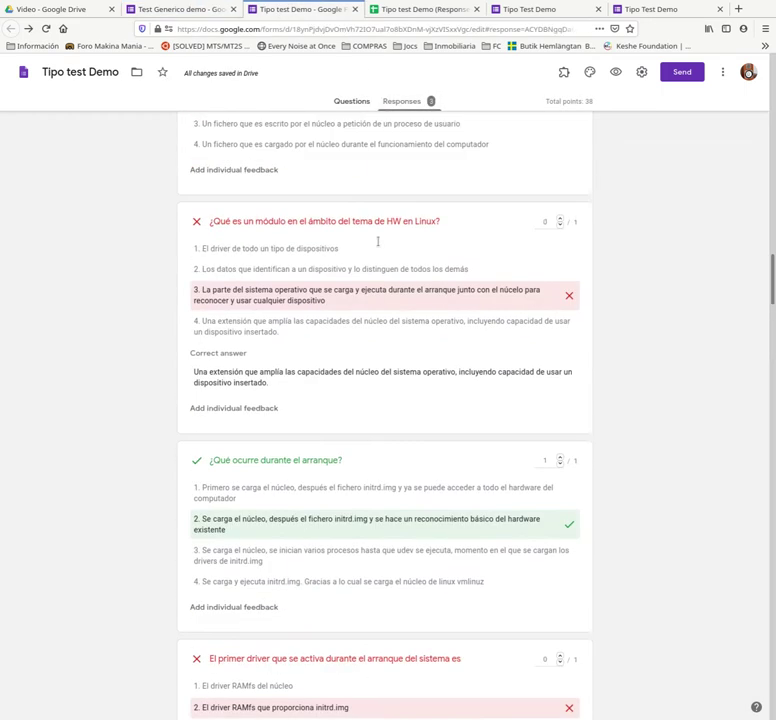
{"action": "scroll", "coordinate": [322, 261], "scroll_direction": "up", "scroll_amount": 15}
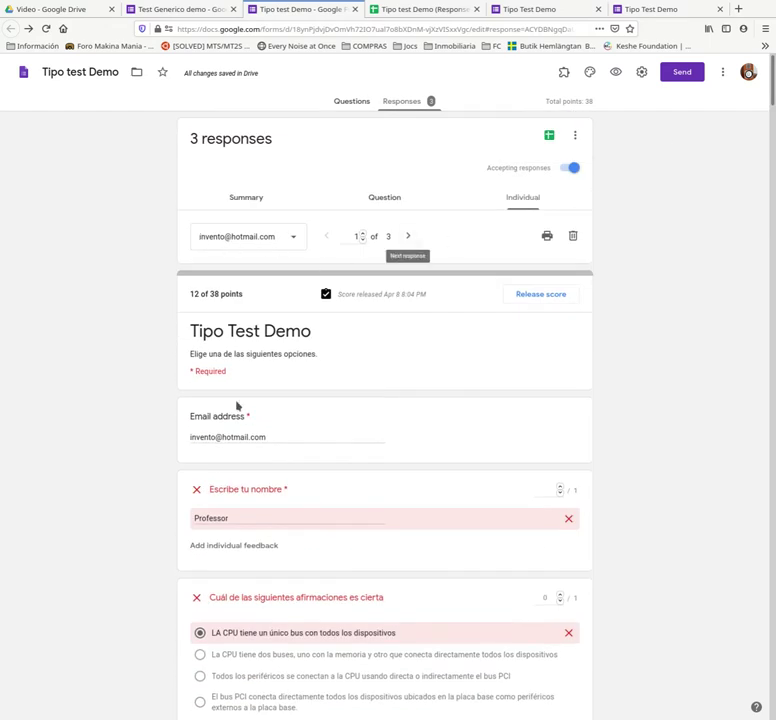
{"action": "left_click", "coordinate": [409, 238]}
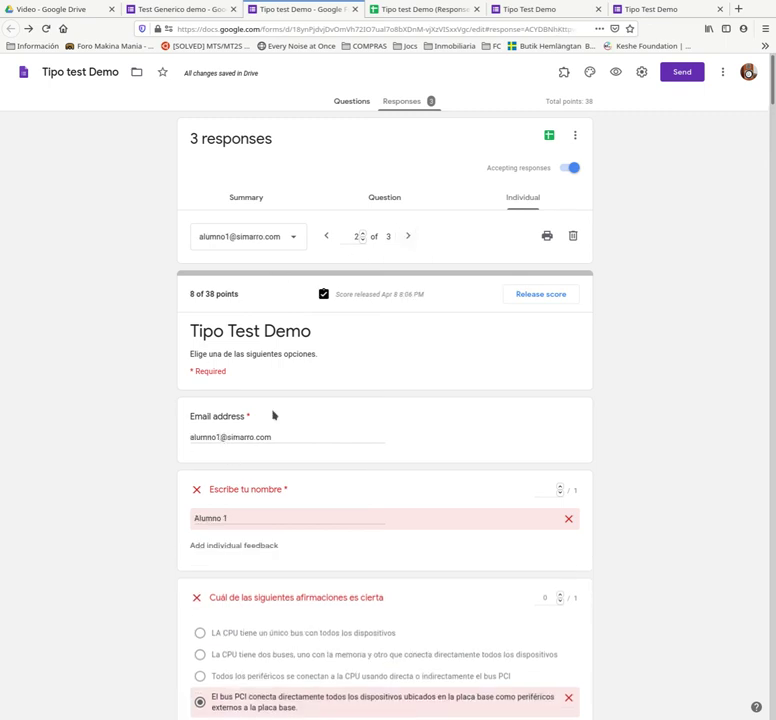
Step: Examine the second individual response's marked answers and correct answers, from the PCI bus questions down to the Linux kernel and module questions
{"action": "scroll", "coordinate": [368, 467], "scroll_direction": "down", "scroll_amount": 3}
{"action": "scroll", "coordinate": [368, 467], "scroll_direction": "down", "scroll_amount": 10}
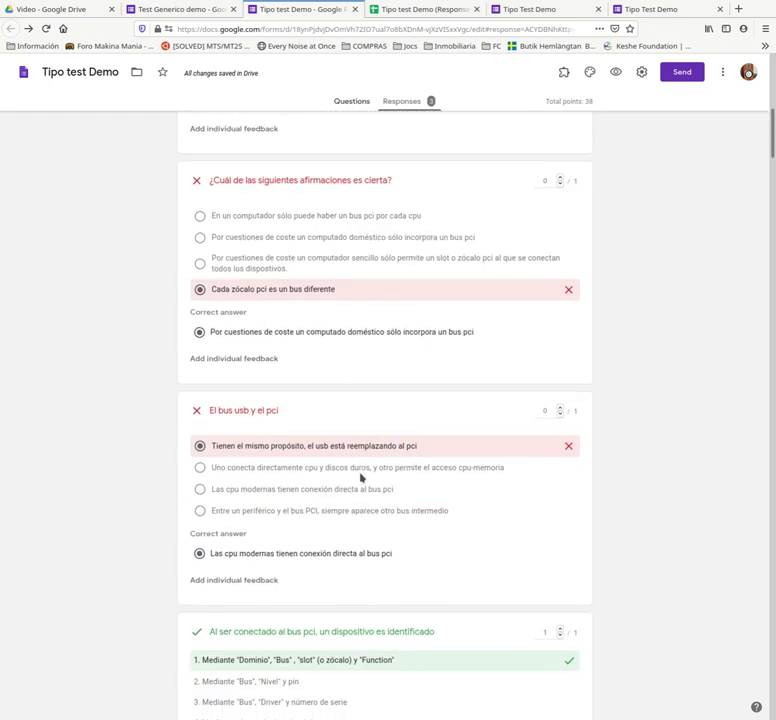
{"action": "scroll", "coordinate": [292, 451], "scroll_direction": "down", "scroll_amount": 15}
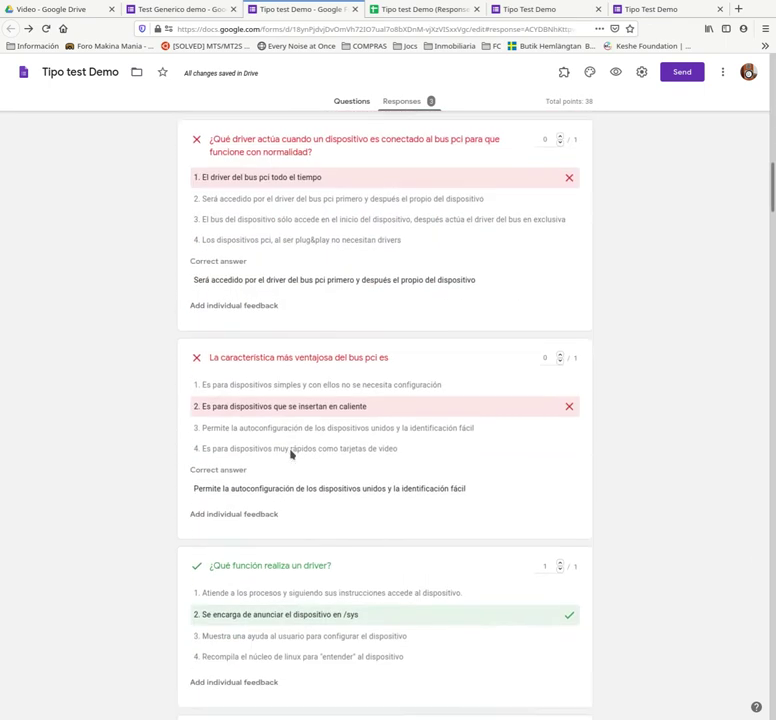
{"action": "scroll", "coordinate": [291, 455], "scroll_direction": "down", "scroll_amount": 2}
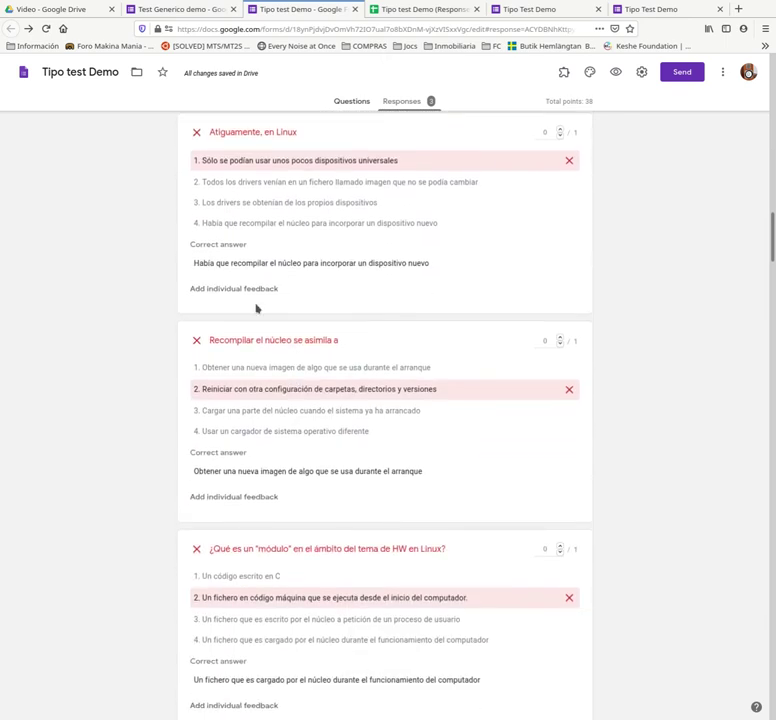
Step: Preview the Test Generico demo form and look through its name and teacher-code fields and the A to D answer grid
{"action": "left_click", "coordinate": [516, 12]}
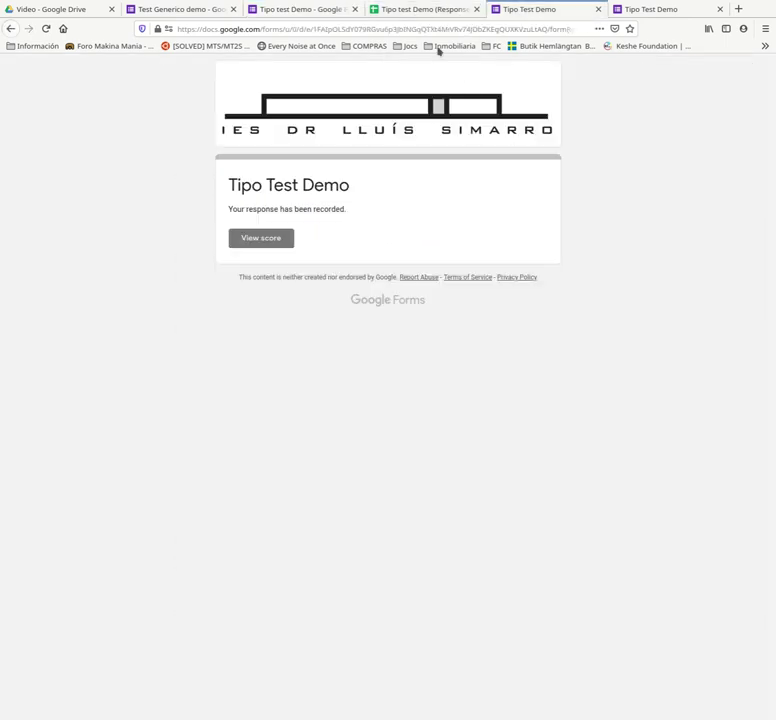
{"action": "left_click", "coordinate": [181, 12]}
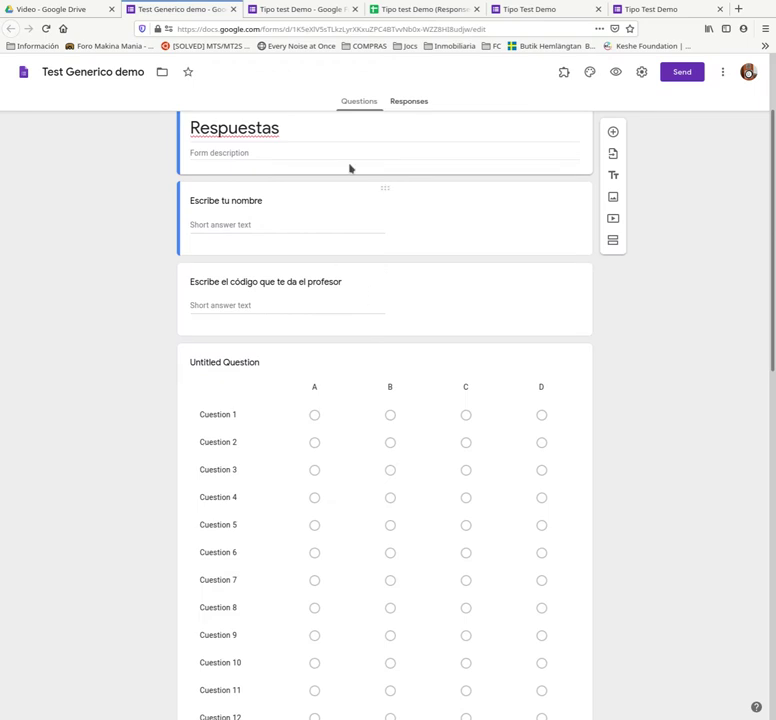
{"action": "left_click", "coordinate": [616, 72]}
{"action": "scroll", "coordinate": [315, 372], "scroll_direction": "down", "scroll_amount": 10}
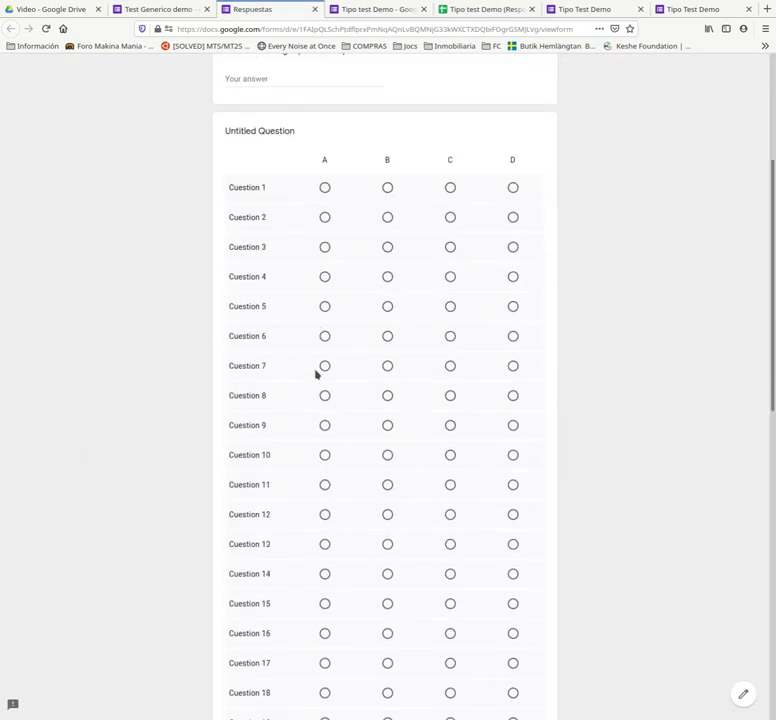
{"action": "scroll", "coordinate": [315, 372], "scroll_direction": "up", "scroll_amount": 10}
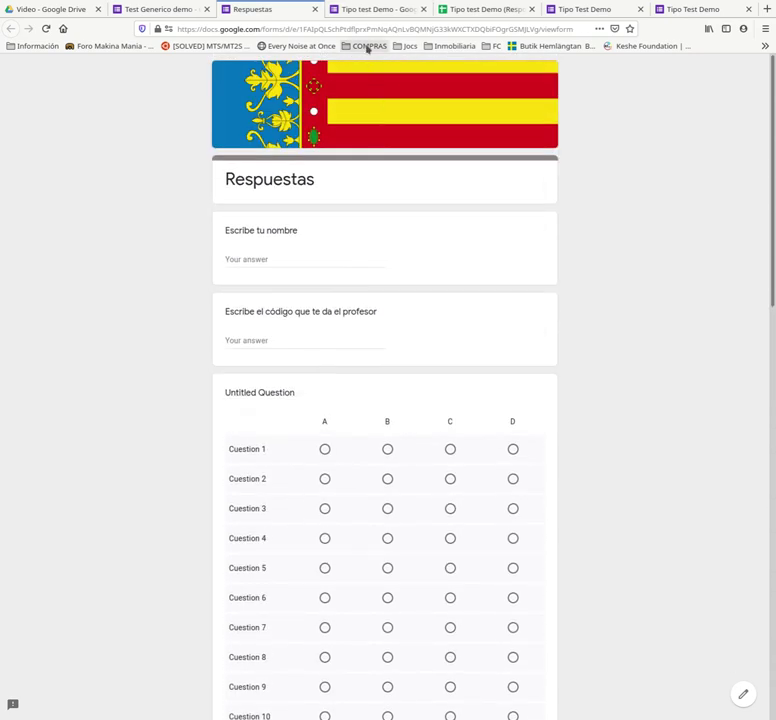
Step: Return to the Tipo test Demo form's individual response and review the answers to the Linux kernel and module questions
{"action": "left_click", "coordinate": [378, 10]}
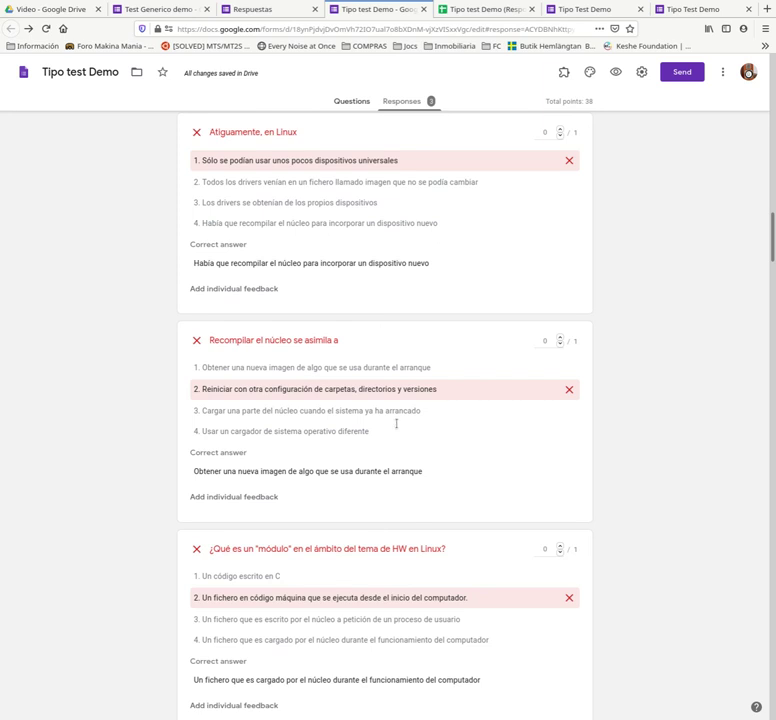
{"action": "scroll", "coordinate": [230, 470], "scroll_direction": "down", "scroll_amount": 5}
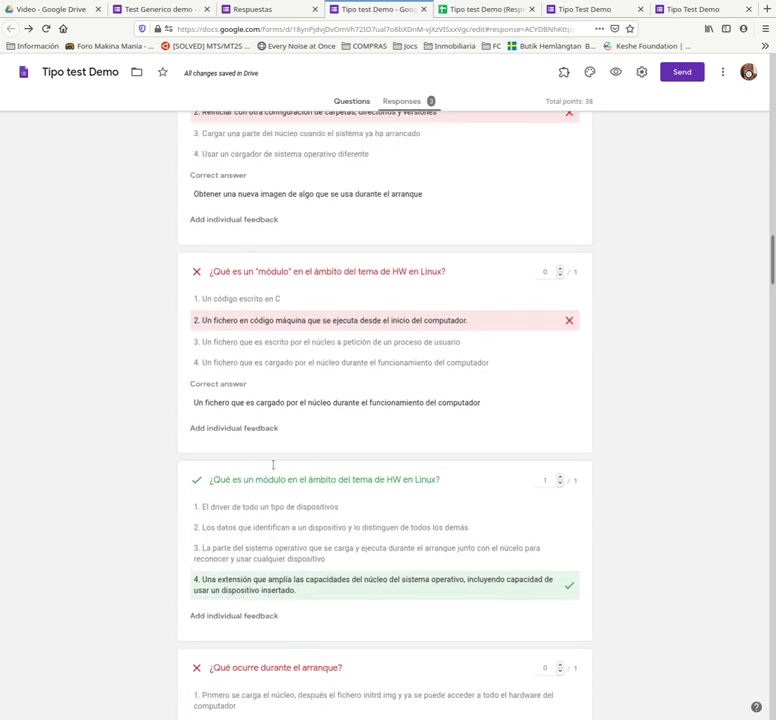
{"action": "scroll", "coordinate": [273, 464], "scroll_direction": "up", "scroll_amount": 2}
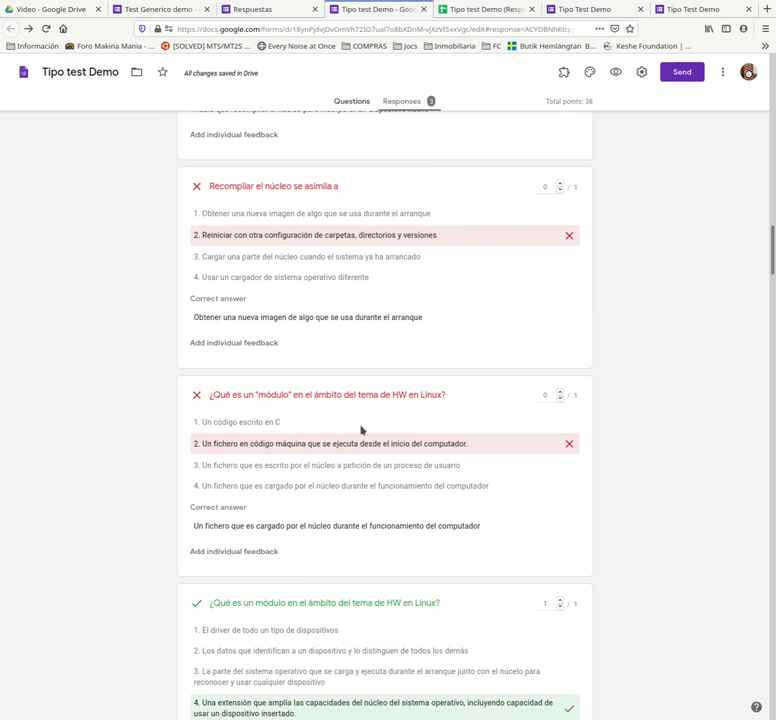
{"action": "scroll", "coordinate": [360, 430], "scroll_direction": "up", "scroll_amount": 5}
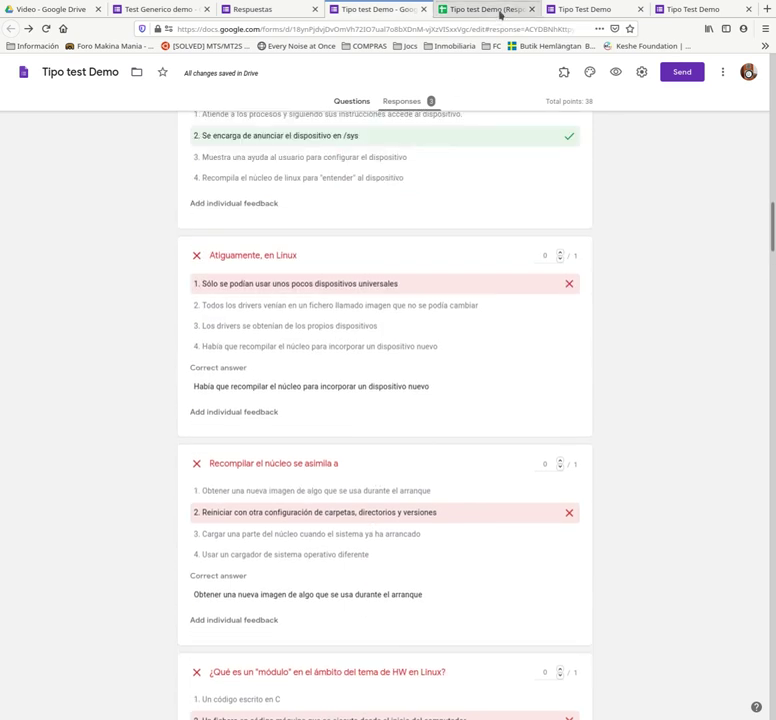
Step: Switch to the responses spreadsheet and unhide the columns between C and AP on the Correccion sheet
{"action": "left_click", "coordinate": [500, 12]}
{"action": "left_click_drag", "start_coordinate": [298, 133], "coordinate": [400, 132]}
{"action": "right_click", "coordinate": [400, 132]}
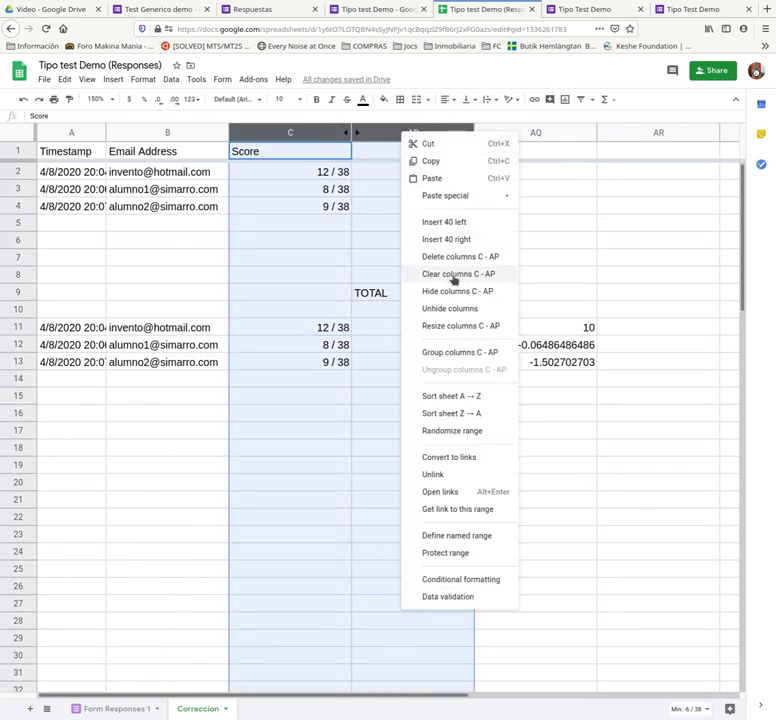
{"action": "left_click", "coordinate": [453, 308]}
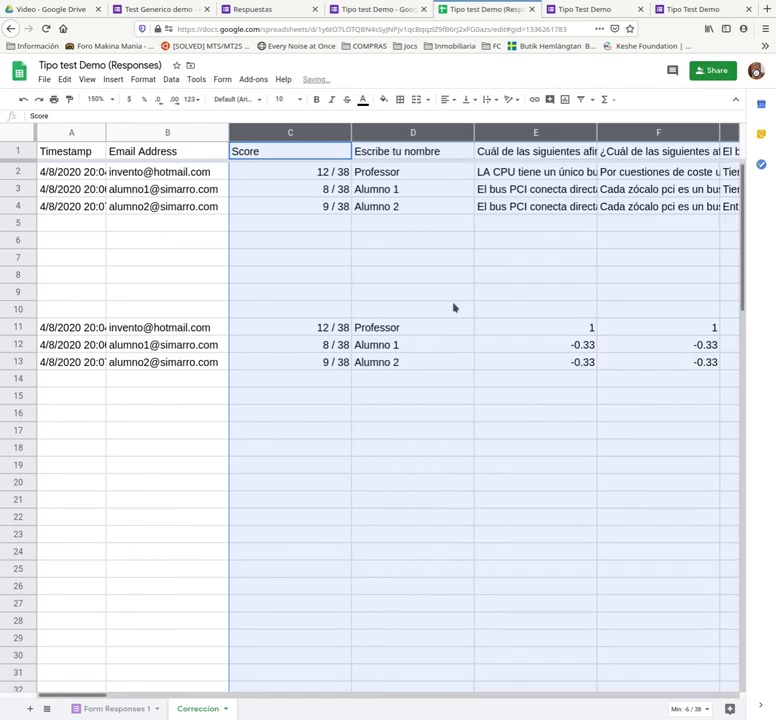
Step: Compare the respondents' answers to "El bus usb y el pci" in G2 to G4, then return to the Score and name columns
{"action": "left_click_drag", "start_coordinate": [94, 699], "coordinate": [160, 698]}
{"action": "left_click", "coordinate": [320, 189]}
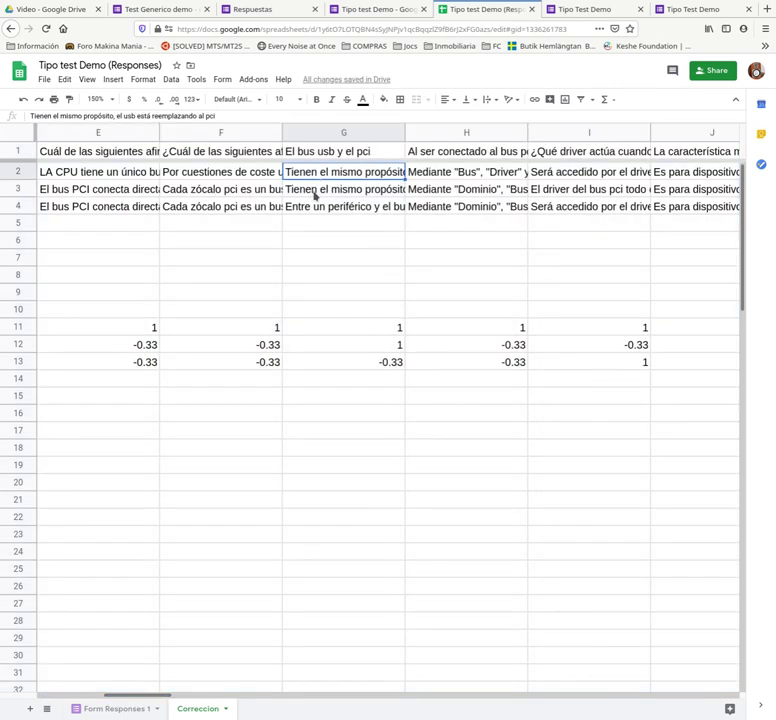
{"action": "left_click", "coordinate": [324, 206]}
{"action": "left_click", "coordinate": [331, 183]}
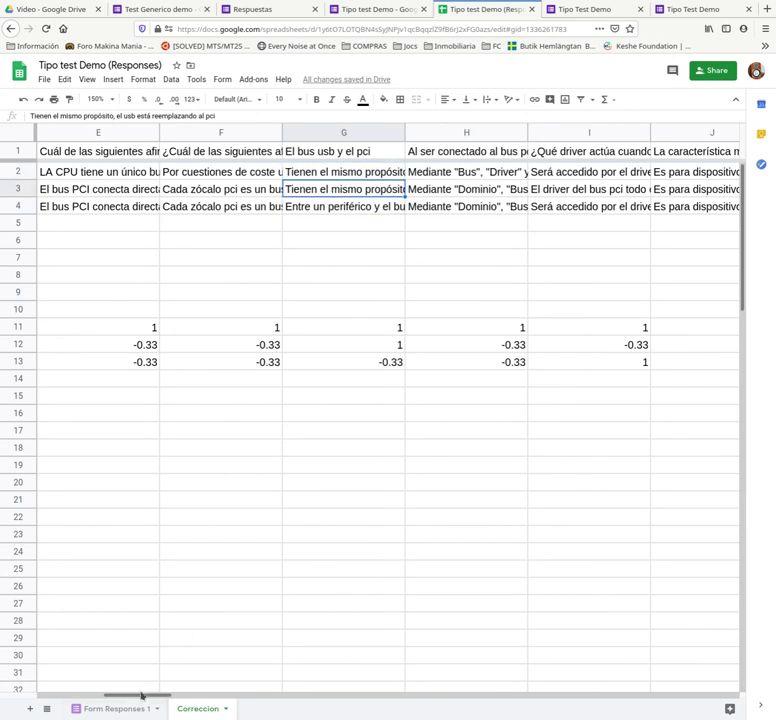
{"action": "left_click_drag", "start_coordinate": [136, 699], "coordinate": [72, 699]}
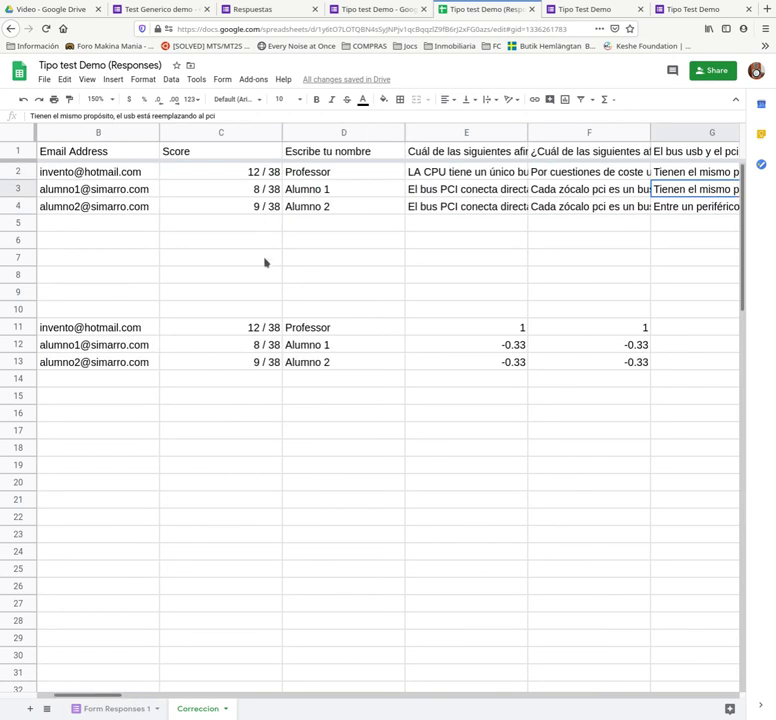